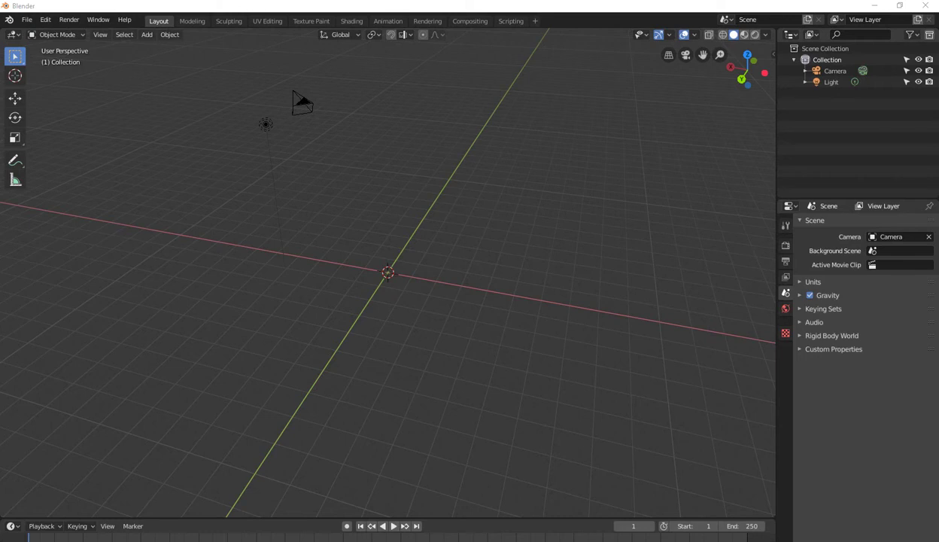
# Step: Bring up the Add menu to start adding a single-vertex mesh
pyautogui.scroll(2, 388, 272)
pyautogui.hotkey('shift', 'a')
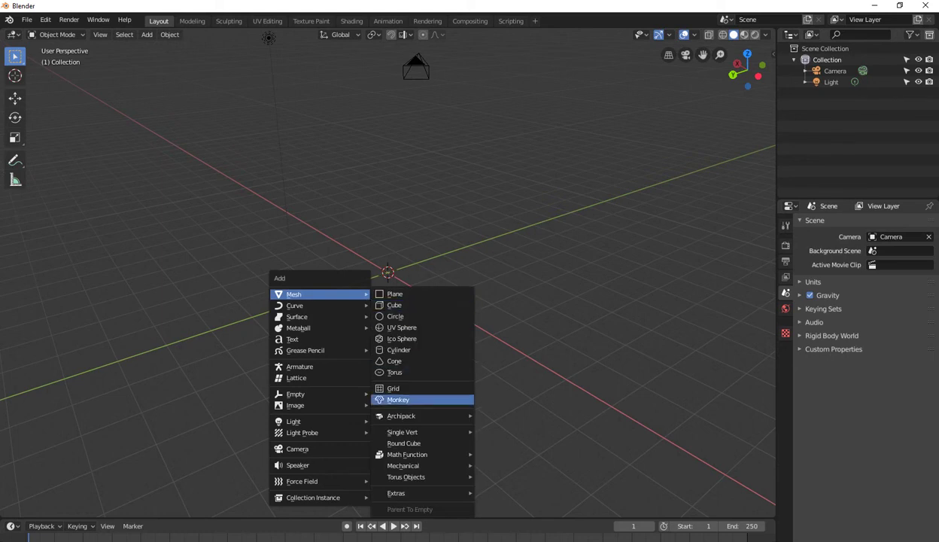
# Step: Add a Single Vert mesh and place the first trunk vertex above the origin
pyautogui.click(527, 432)
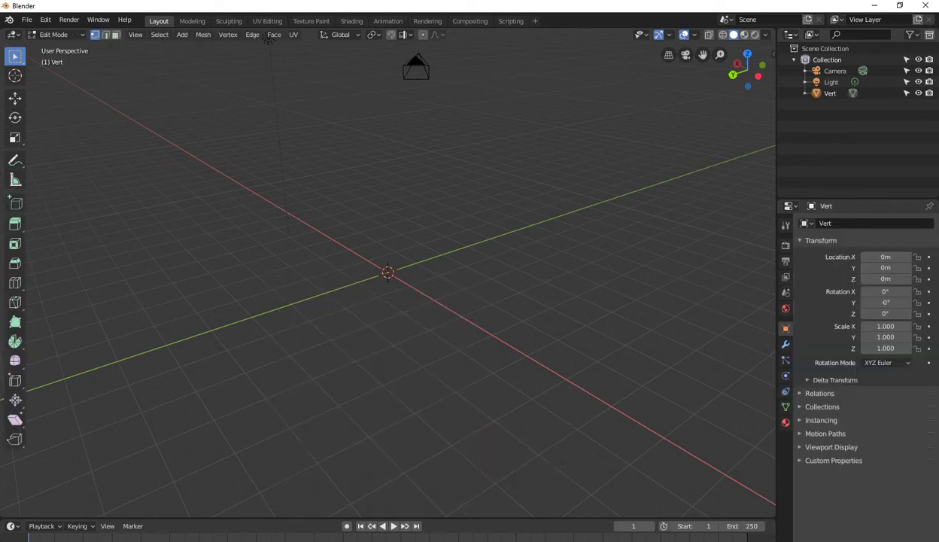
pyautogui.moveTo(451, 301); pyautogui.dragTo(526, 286, button='middle')
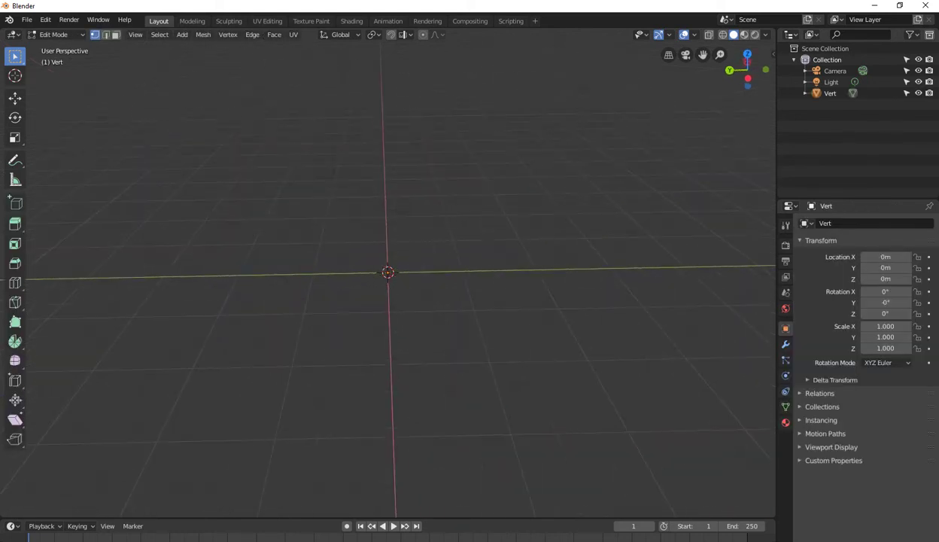
pyautogui.press('Tab')
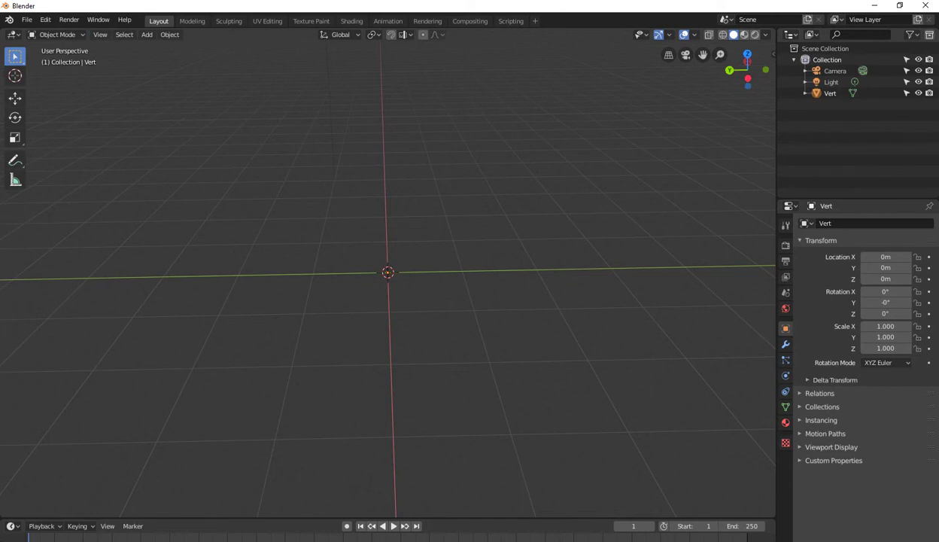
pyautogui.moveTo(451, 301); pyautogui.dragTo(512, 285, button='middle')
pyautogui.press('Tab')
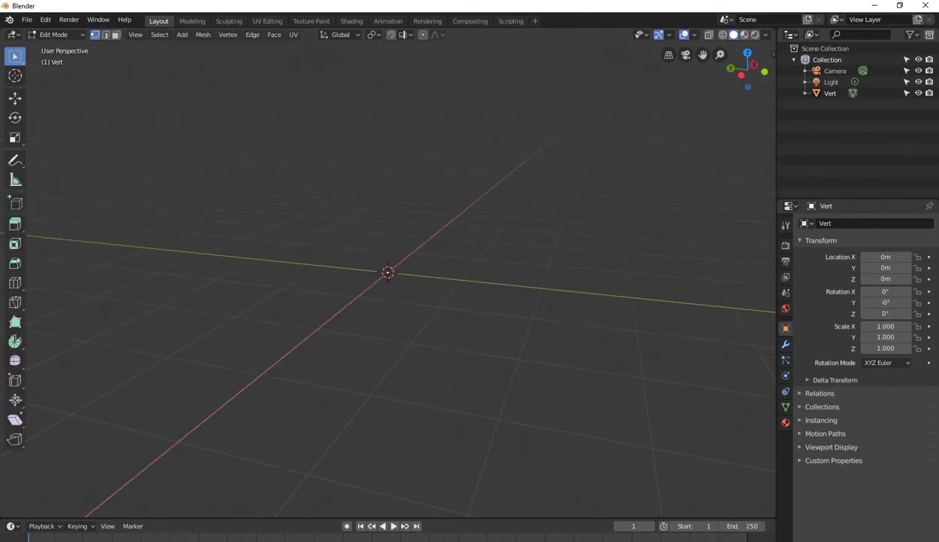
pyautogui.press('g')
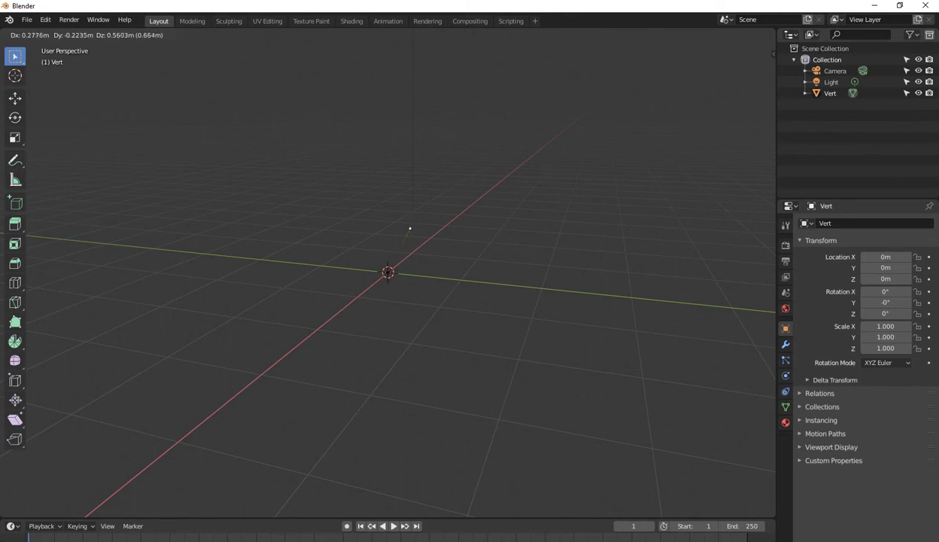
pyautogui.press('Return')
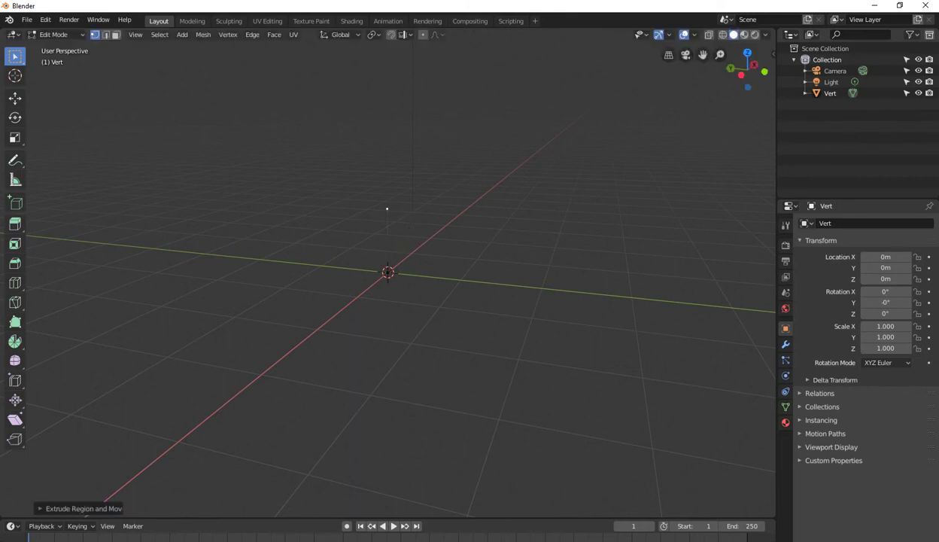
# Step: Extrude two more vertices upward to continue the trunk into a branch
pyautogui.press('e')
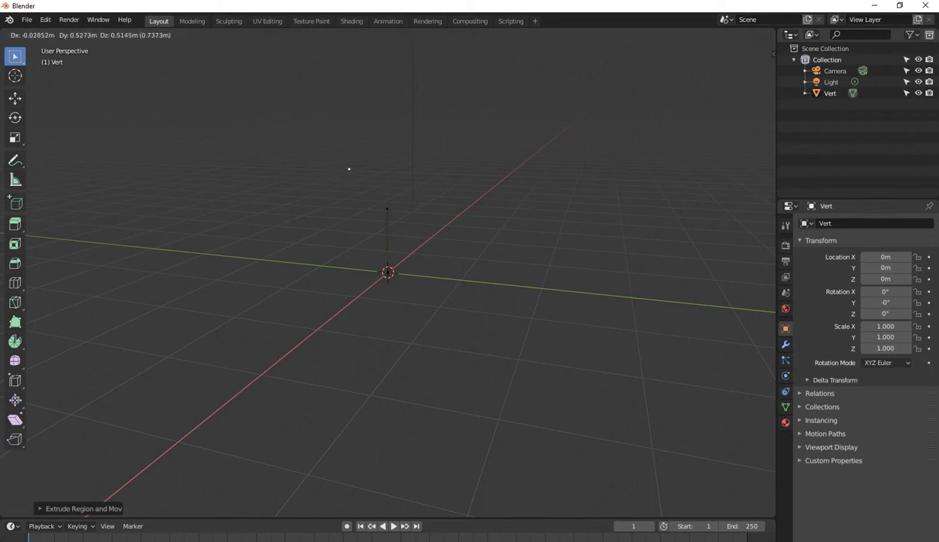
pyautogui.press('Return')
pyautogui.press('e')
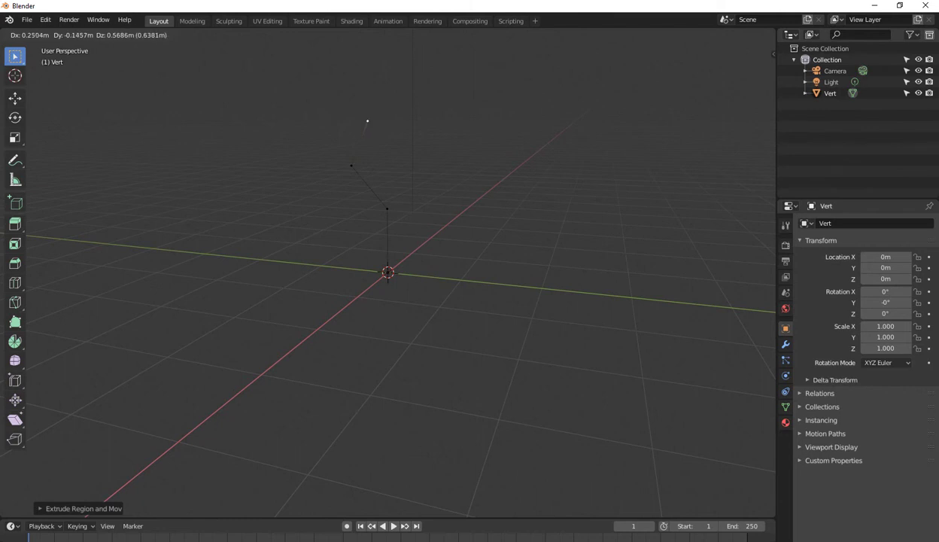
pyautogui.press('Return')
pyautogui.moveTo(378, 101); pyautogui.dragTo(350, 99, button='middle')
# Step: Extrude a new branch out from a lower trunk vertex and extend its tip
pyautogui.click(335, 169)
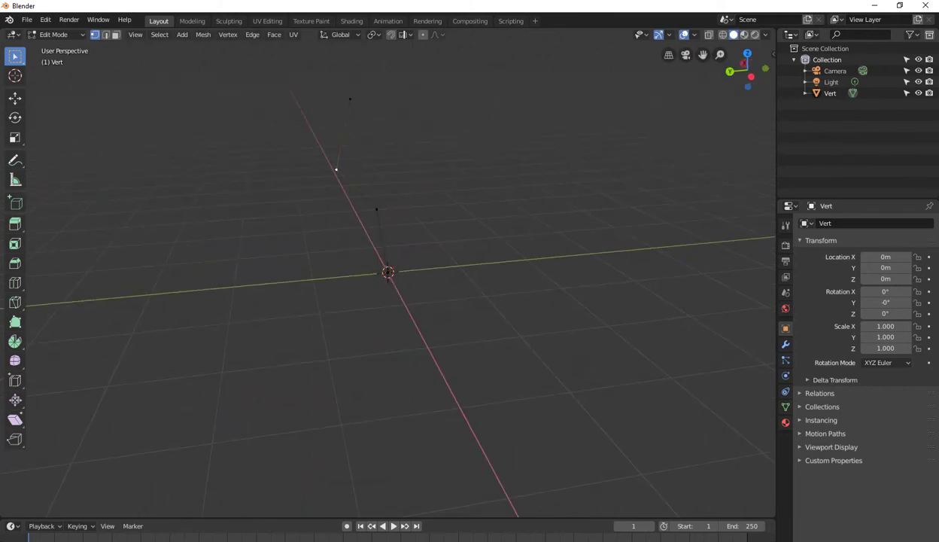
pyautogui.press('e')
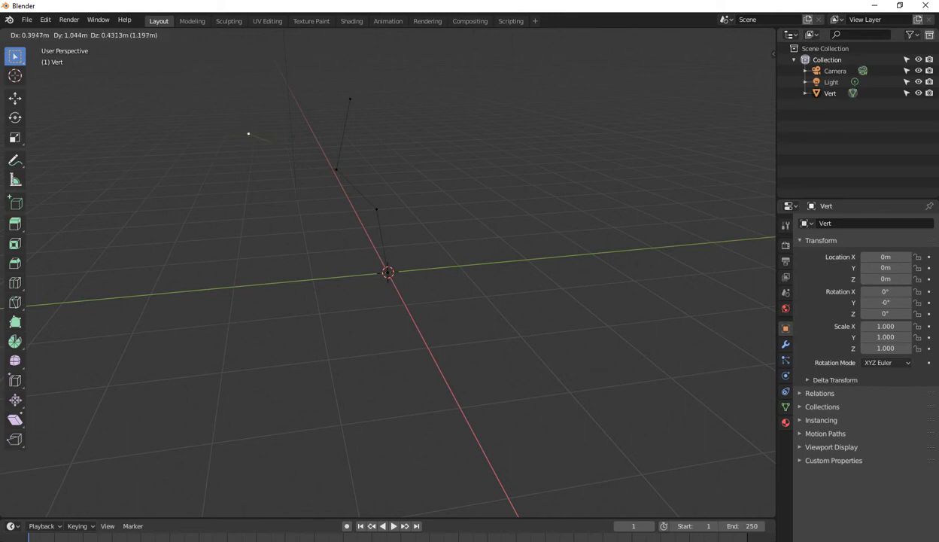
pyautogui.click(249, 134)
pyautogui.moveTo(248, 134); pyautogui.dragTo(225, 139, button='middle')
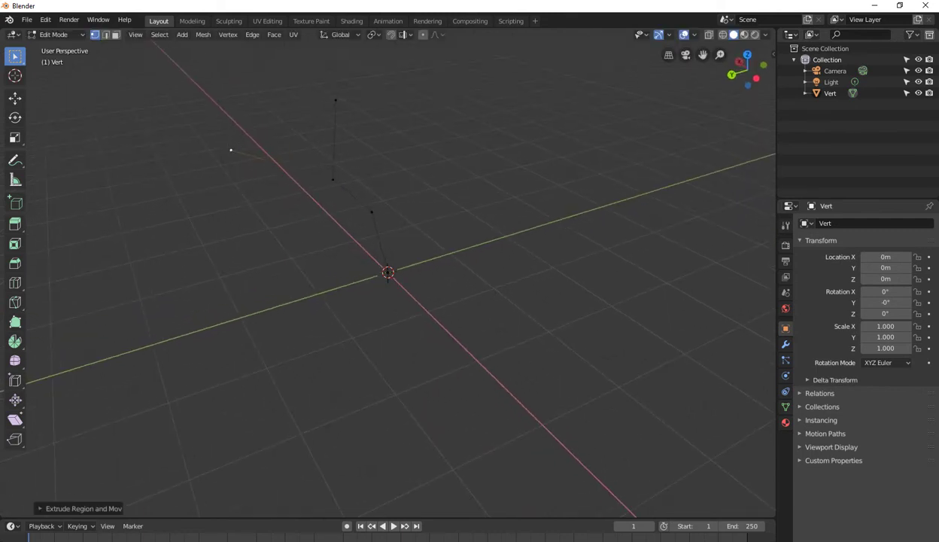
pyautogui.press('e')
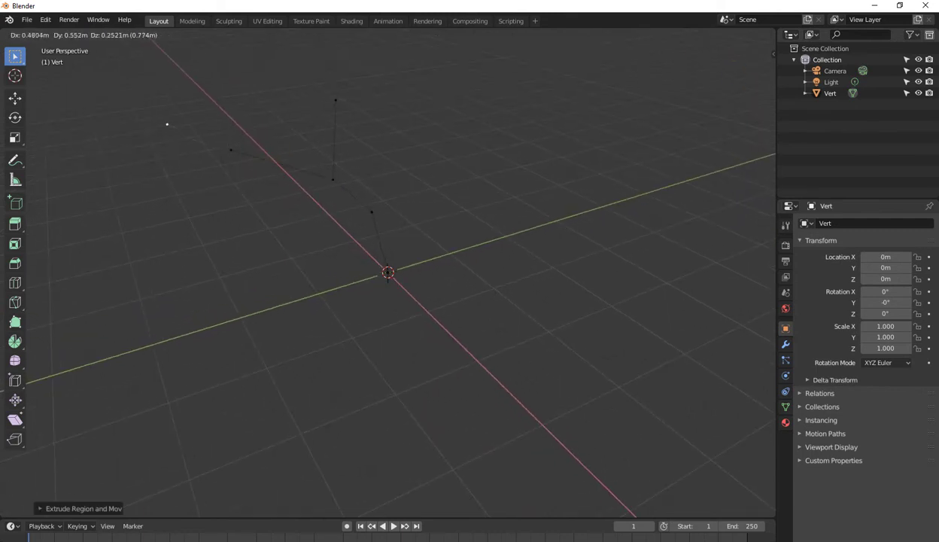
pyautogui.press('Return')
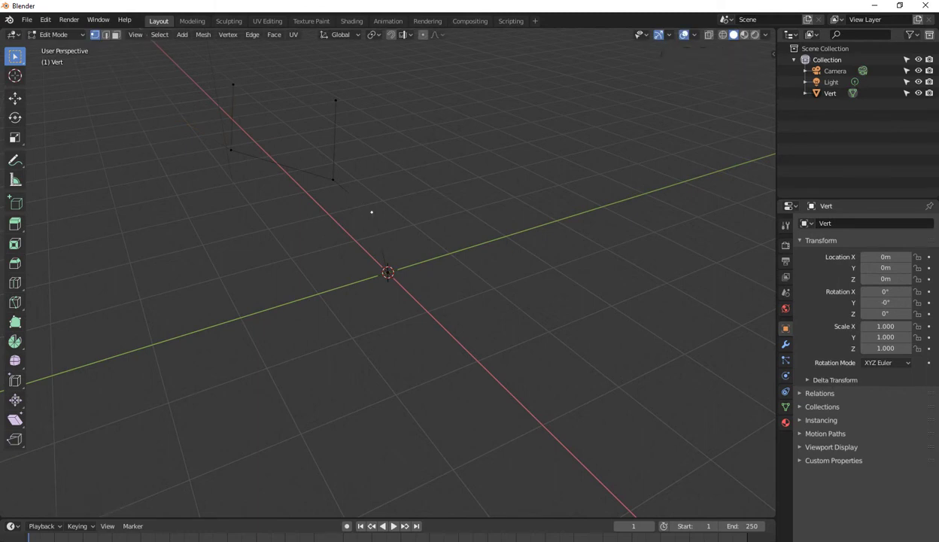
# Step: Extrude two further branch vertices and view the whole skeleton
pyautogui.press('e')
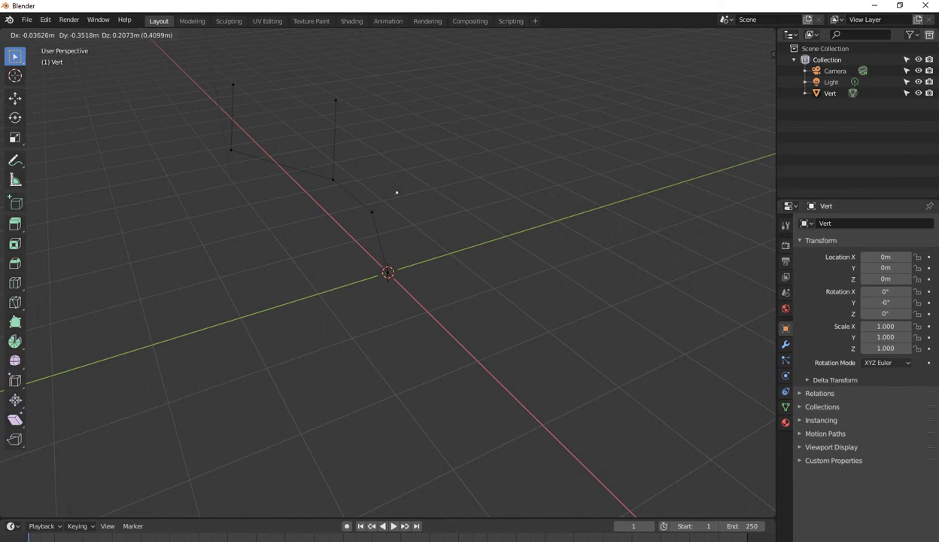
pyautogui.press('Return')
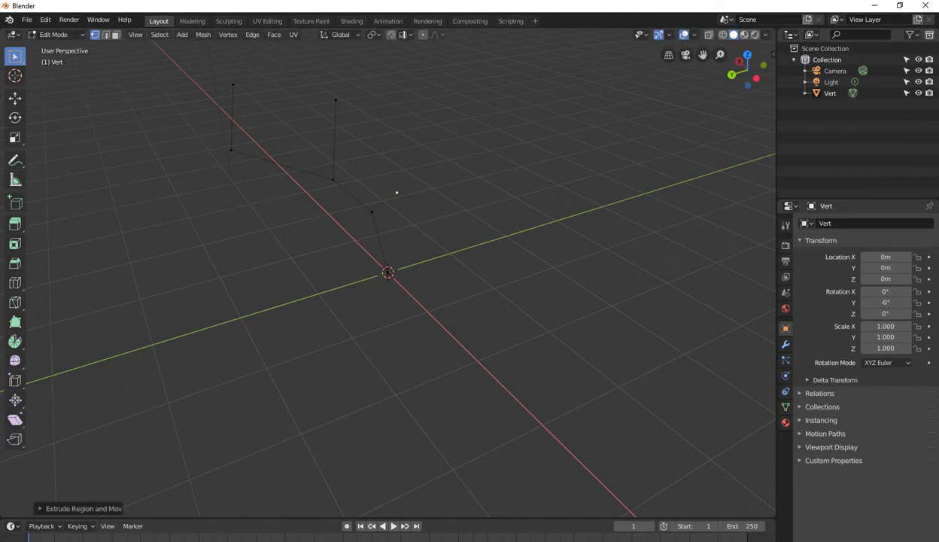
pyautogui.press('e')
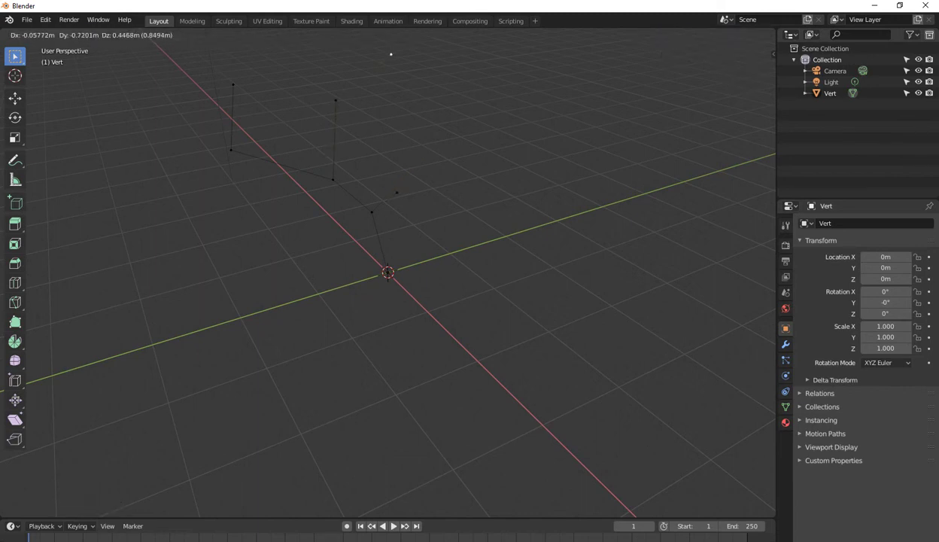
pyautogui.press('Return')
pyautogui.moveTo(391, 271)
pyautogui.mouseDown(button='middle')
pyautogui.moveTo(497, 233)
pyautogui.moveTo(572, 227)
pyautogui.mouseUp(button='middle')
# Step: Extrude a new branch from a mid-trunk vertex, with a fork out to the right
pyautogui.moveTo(429, 223)
pyautogui.mouseDown(button='middle')
pyautogui.moveTo(474, 191)
pyautogui.moveTo(466, 179)
pyautogui.moveTo(476, 192)
pyautogui.mouseUp(button='middle')
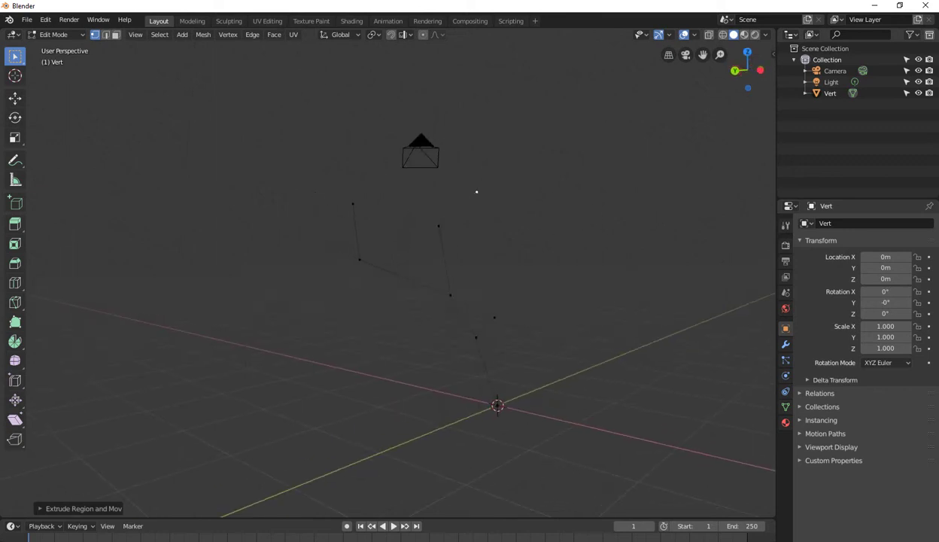
pyautogui.click(450, 294)
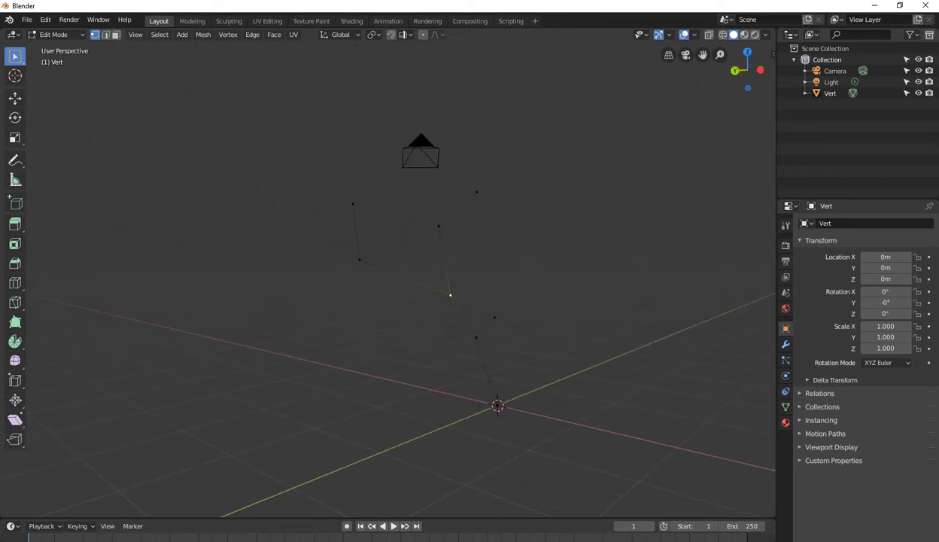
pyautogui.press('e')
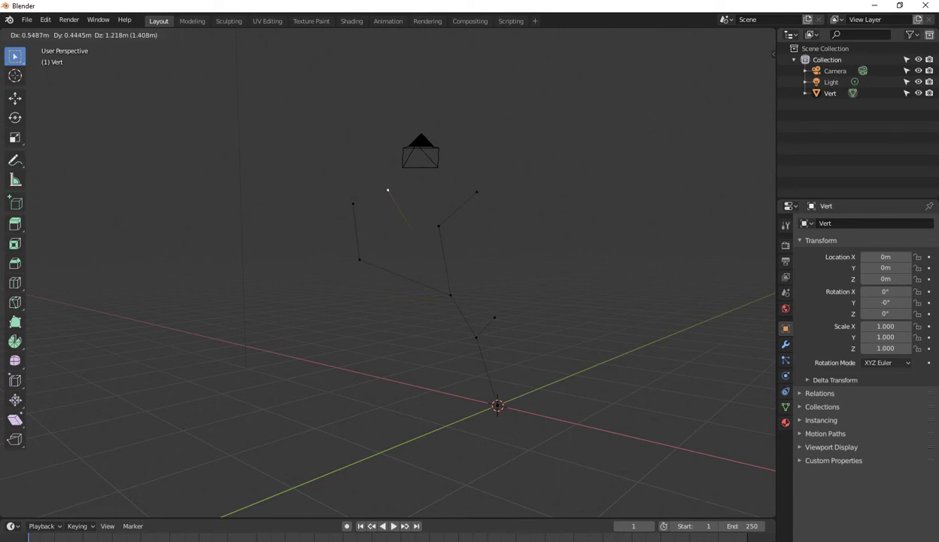
pyautogui.click(414, 245)
pyautogui.moveTo(413, 243); pyautogui.dragTo(465, 240, button='middle')
pyautogui.press('e')
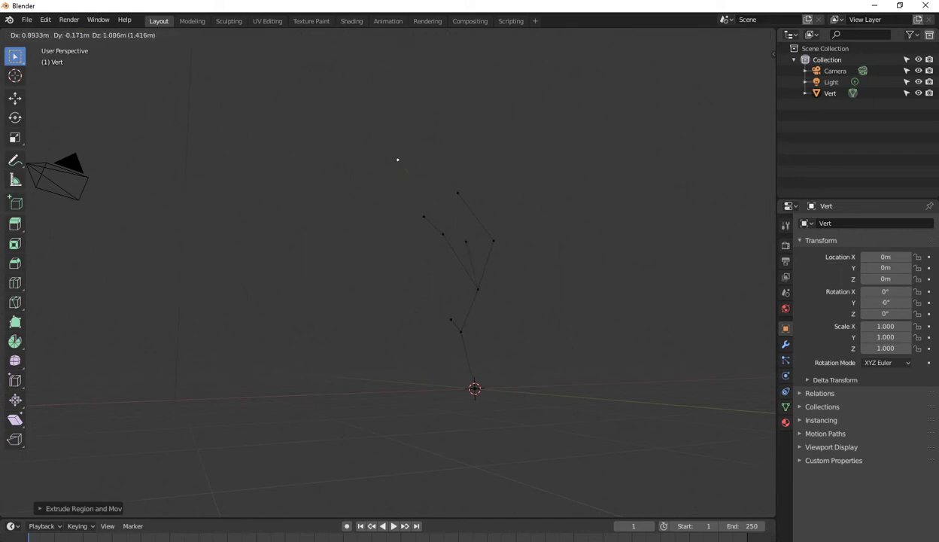
pyautogui.click(401, 148)
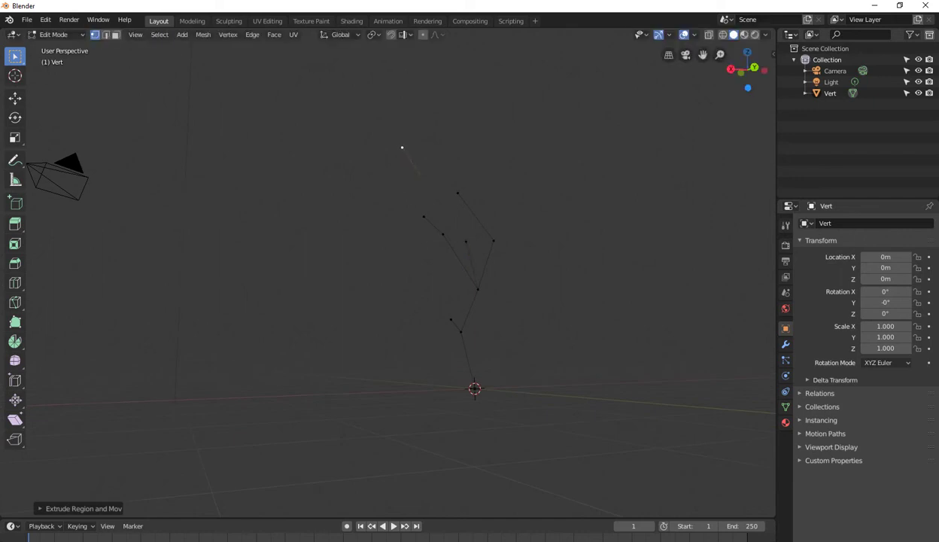
pyautogui.press('e')
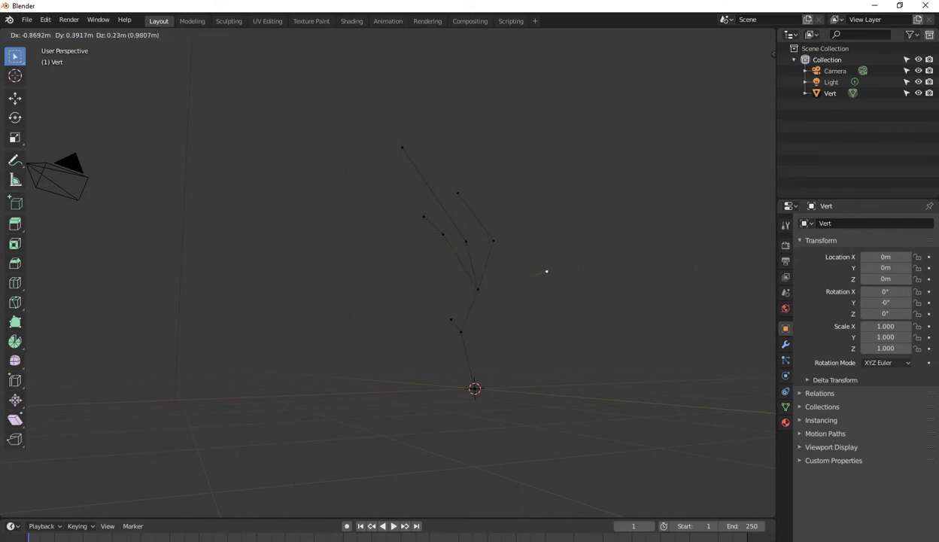
pyautogui.click(533, 255)
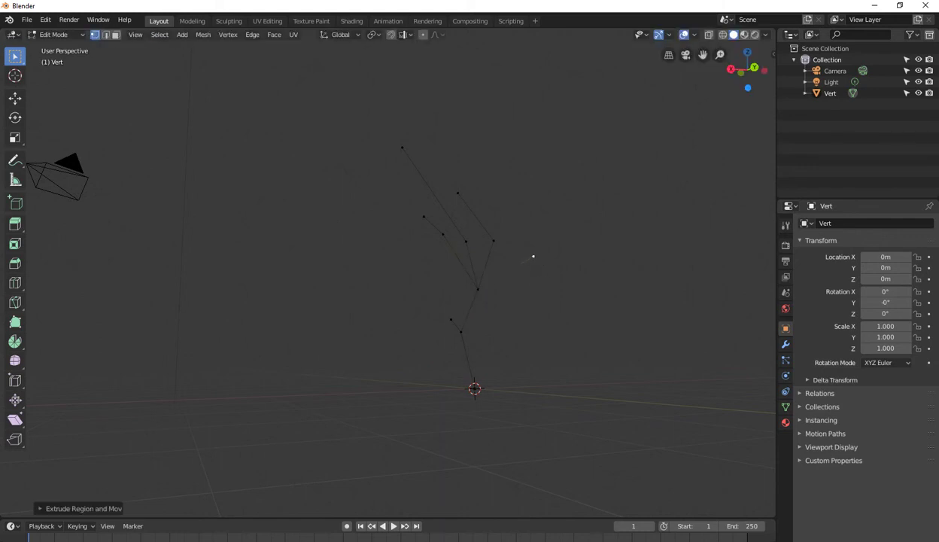
# Step: Add a short two-vertex offshoot from a low trunk vertex and check it from several angles
pyautogui.click(450, 319)
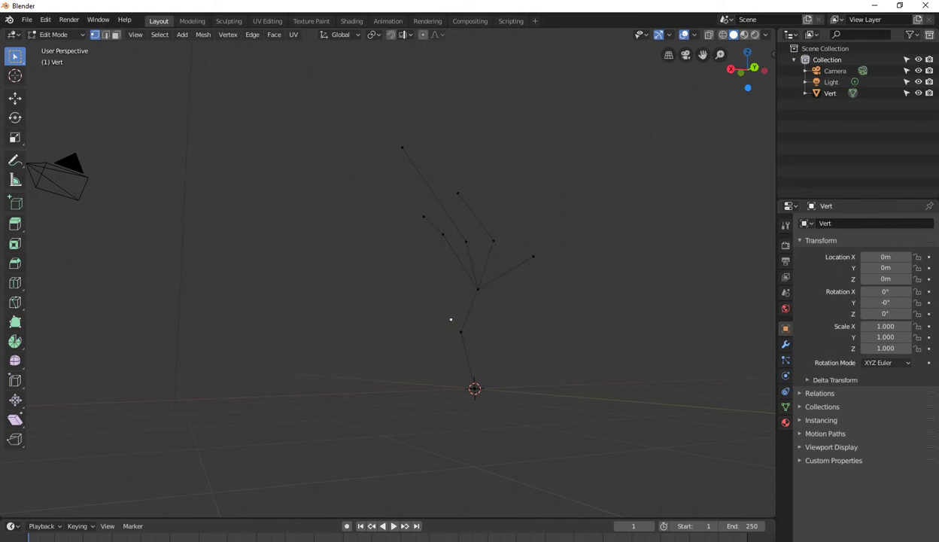
pyautogui.press('e')
pyautogui.click(417, 315)
pyautogui.press('e')
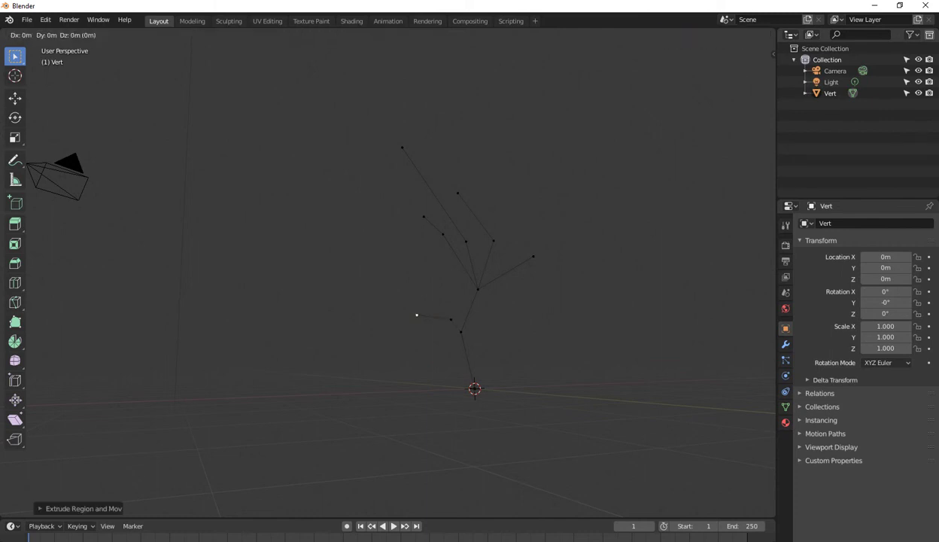
pyautogui.click(414, 289)
pyautogui.moveTo(413, 289); pyautogui.dragTo(466, 248, button='middle')
pyautogui.moveTo(391, 301)
pyautogui.mouseDown(button='middle')
pyautogui.moveTo(391, 226)
pyautogui.moveTo(467, 233)
pyautogui.mouseUp(button='middle')
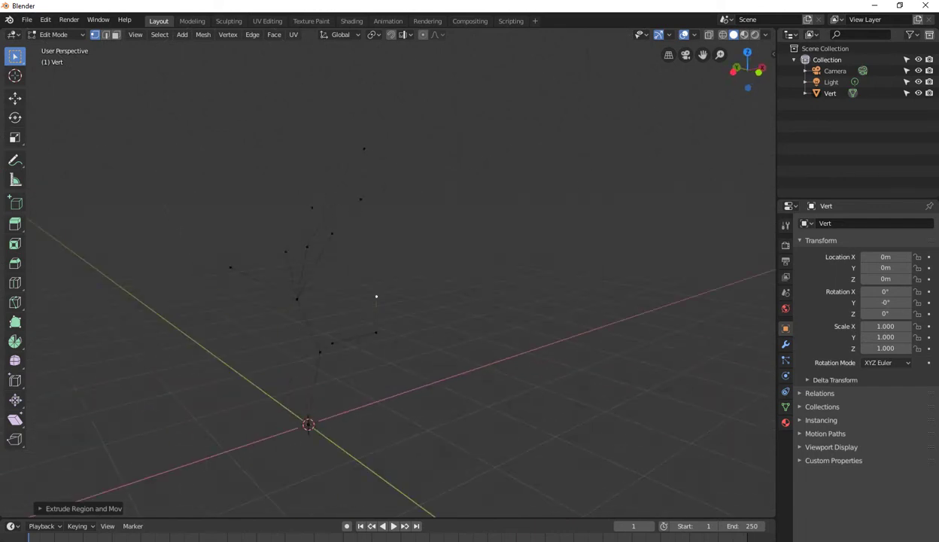
pyautogui.moveTo(391, 294)
pyautogui.mouseDown(button='middle')
pyautogui.moveTo(437, 286)
pyautogui.moveTo(410, 301)
pyautogui.mouseUp(button='middle')
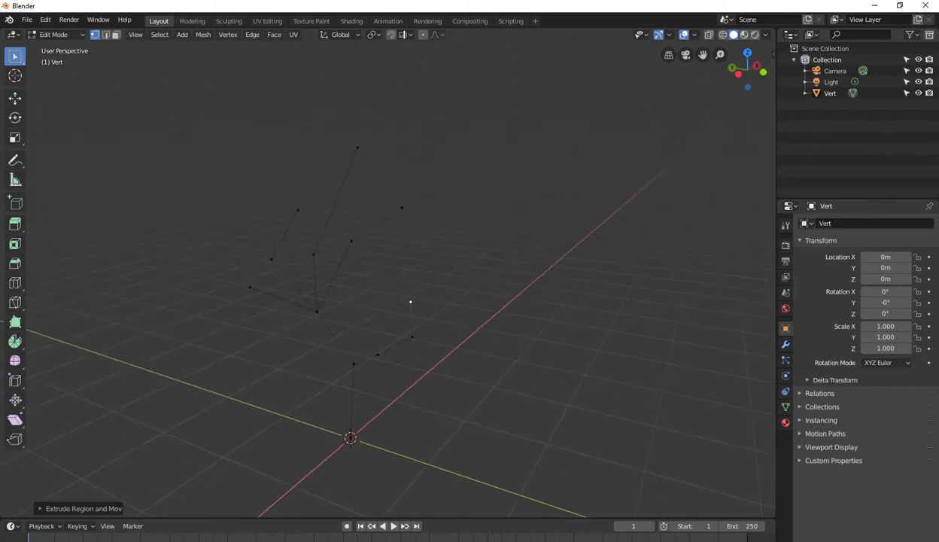
# Step: Add a Skin modifier to all skeleton vertices and shrink the skin radius
pyautogui.press('a')
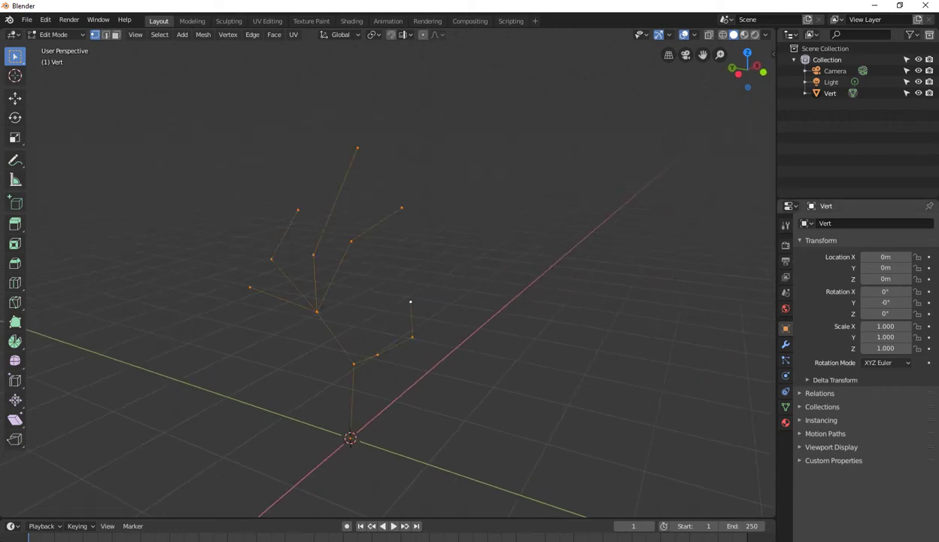
pyautogui.click(784, 343)
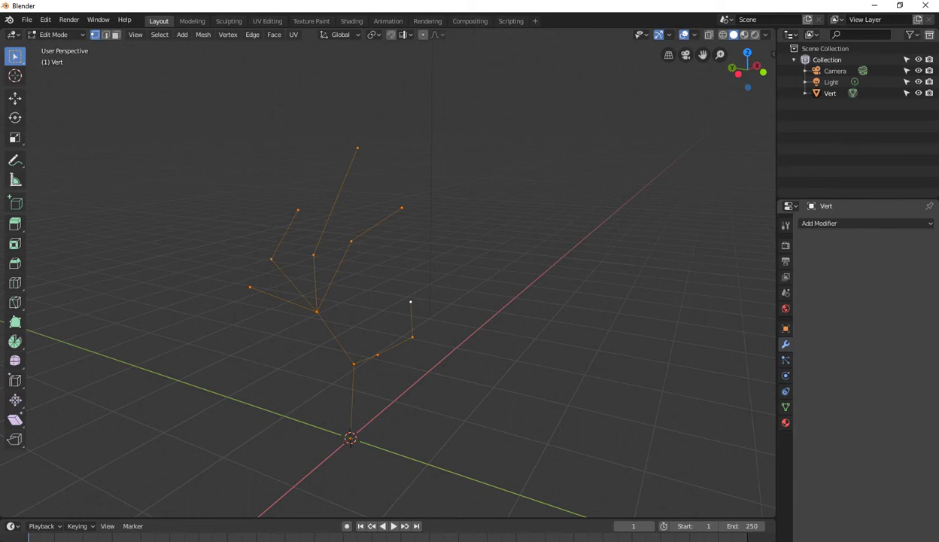
pyautogui.click(865, 223)
pyautogui.click(703, 362)
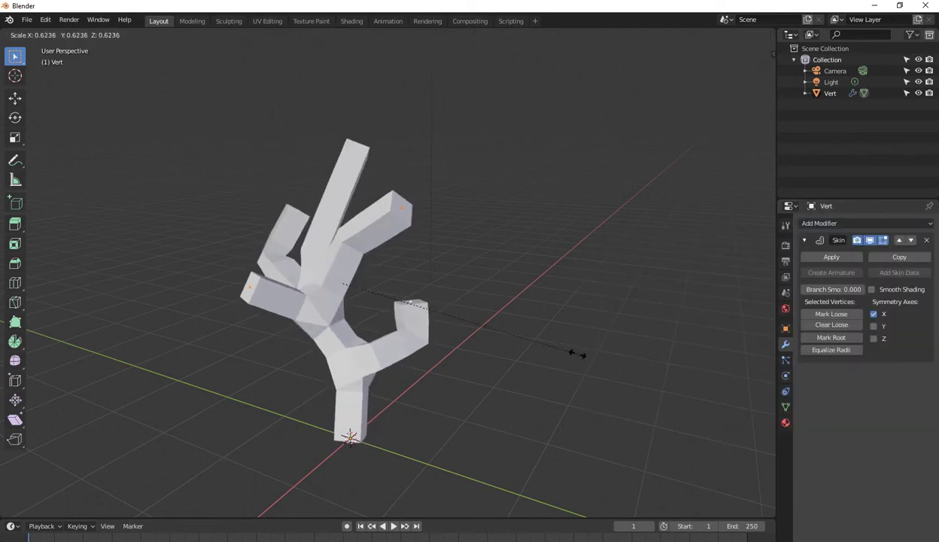
pyautogui.click(384, 273)
pyautogui.moveTo(384, 273); pyautogui.dragTo(397, 270, button='middle')
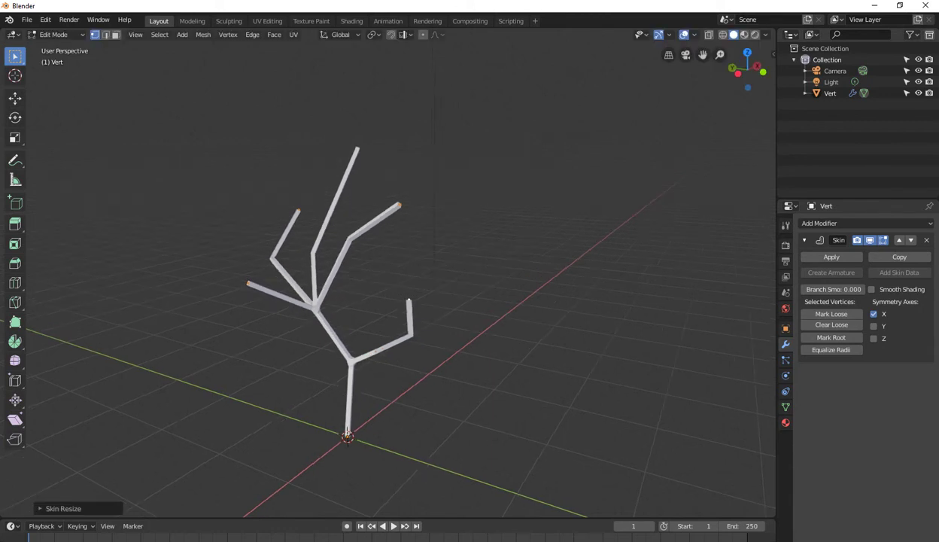
# Step: Scale the whole tree up about 2.4 times and inspect it
pyautogui.hotkey('alt', 'a')
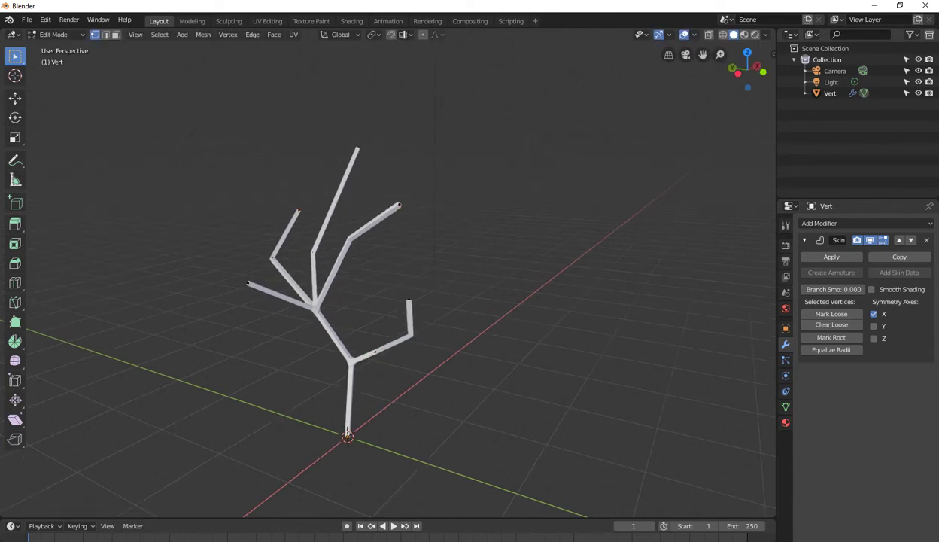
pyautogui.press('s')
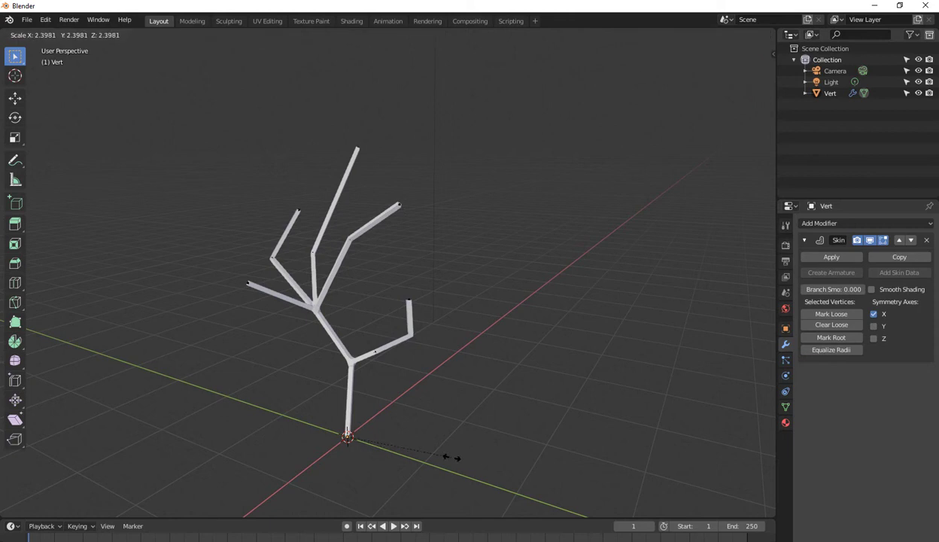
pyautogui.click(496, 459)
pyautogui.scroll(2, 496, 459)
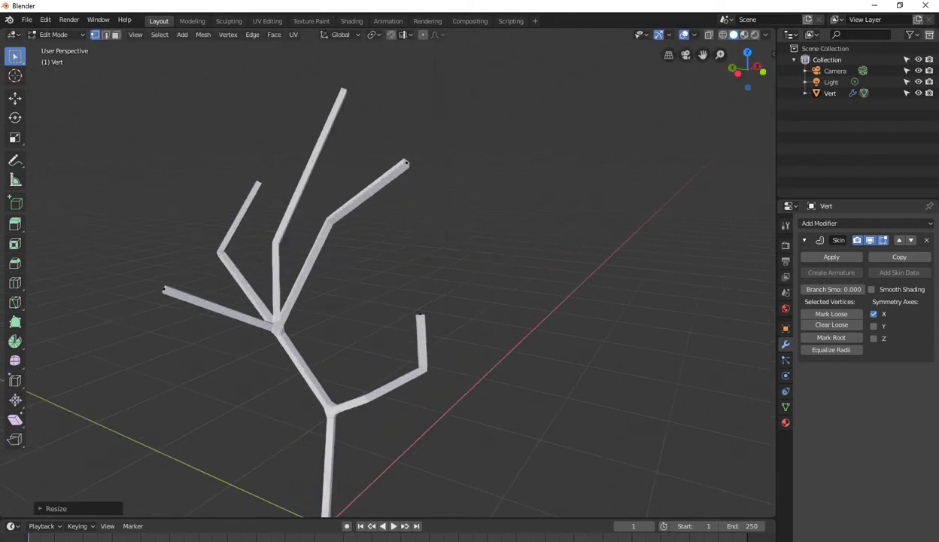
pyautogui.scroll(-2, 376, 339)
pyautogui.keyDown('shift'); pyautogui.moveTo(376, 339); pyautogui.dragTo(377, 263, button='middle'); pyautogui.keyUp('shift')
pyautogui.scroll(3, 376, 339)
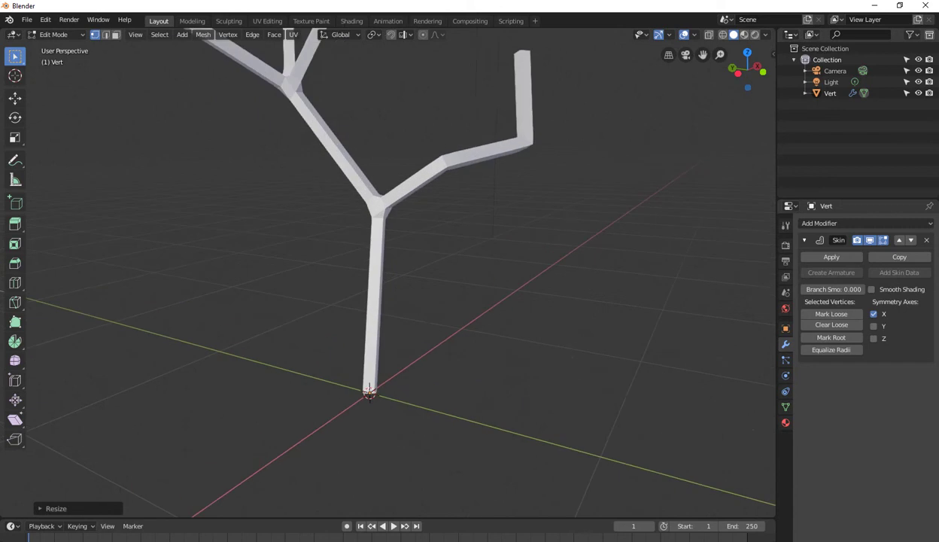
pyautogui.press('Tab')
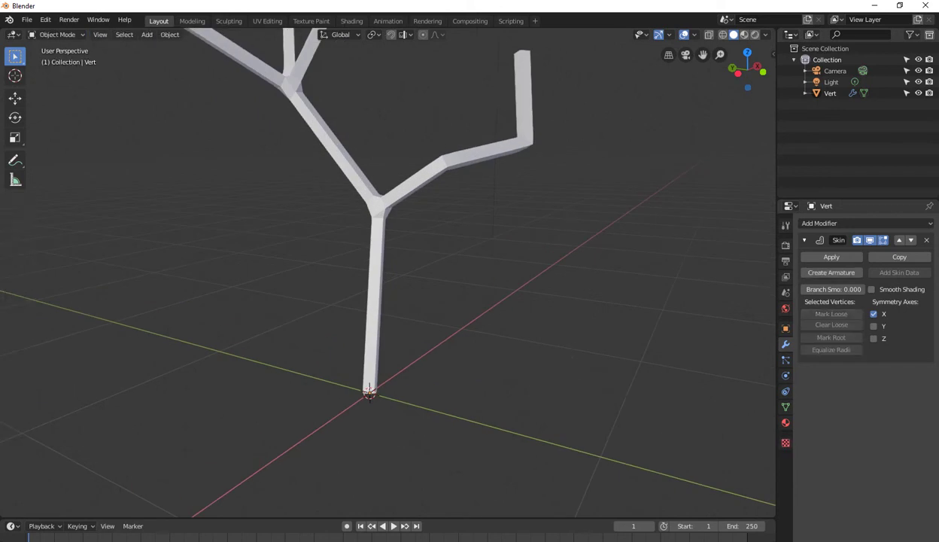
pyautogui.press('Tab')
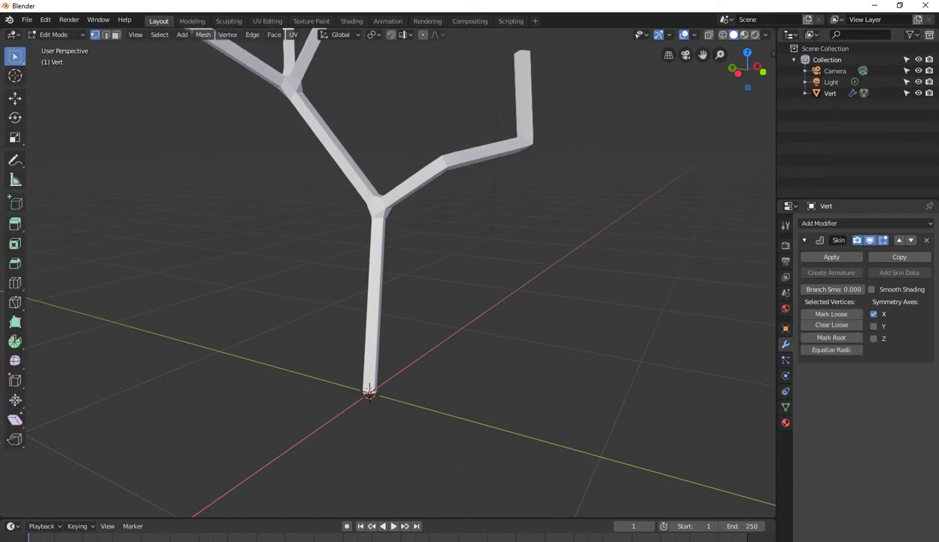
pyautogui.scroll(1, 388, 271)
# Step: Switch to wireframe display and widen the skin at the trunk base
pyautogui.press('z')
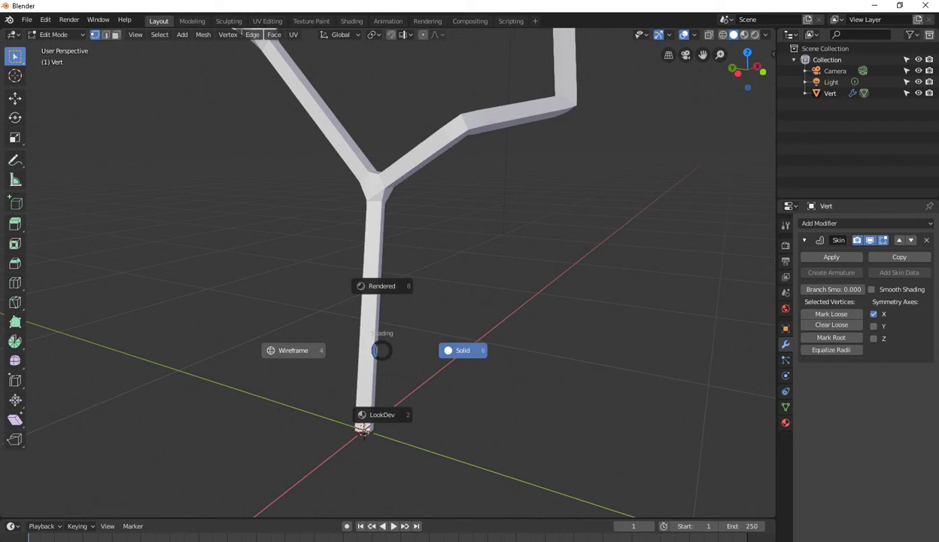
pyautogui.press('4')
pyautogui.scroll(-2, 388, 271)
pyautogui.scroll(1, 388, 270)
pyautogui.hotkey('ctrl', 'a')
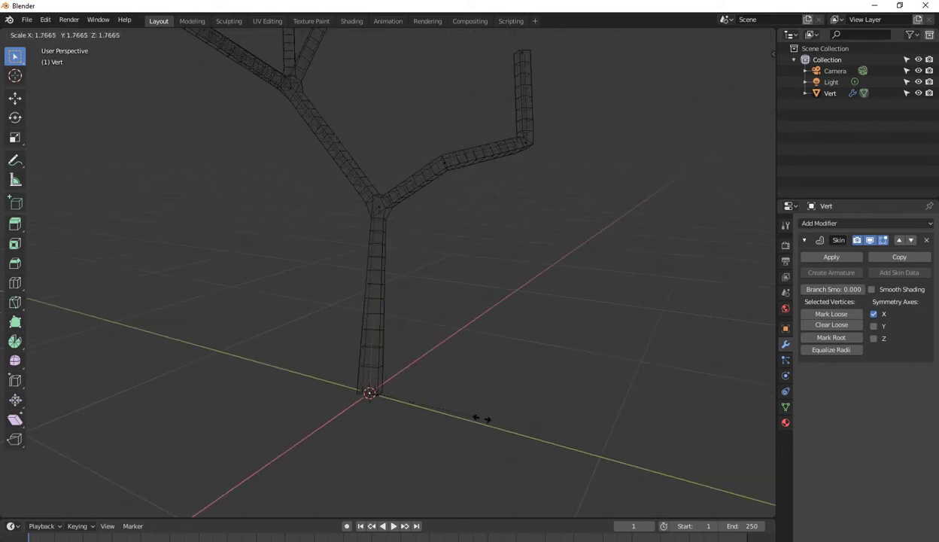
pyautogui.click(563, 422)
pyautogui.moveTo(563, 422); pyautogui.dragTo(572, 452, button='middle')
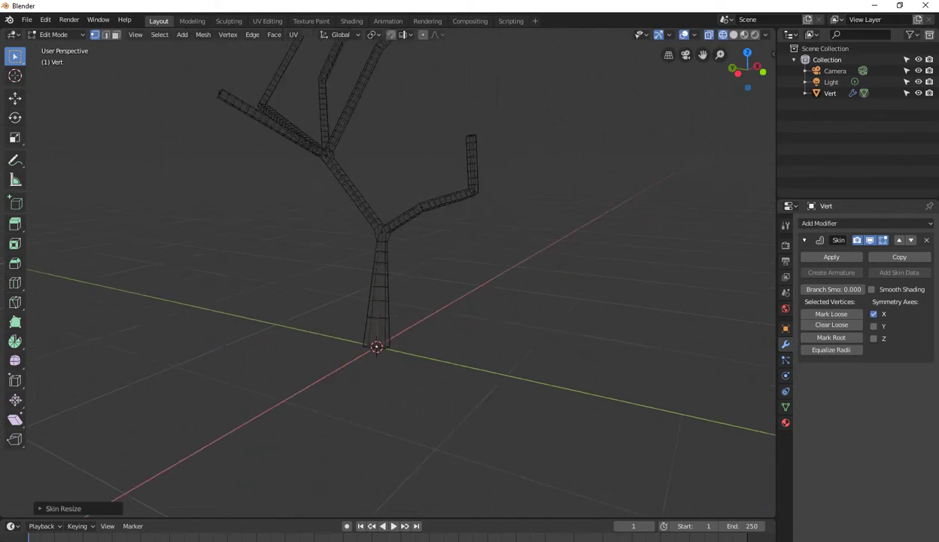
# Step: Resize the right branch tip and thicken the skin at the trunk fork and right joint
pyautogui.click(454, 163)
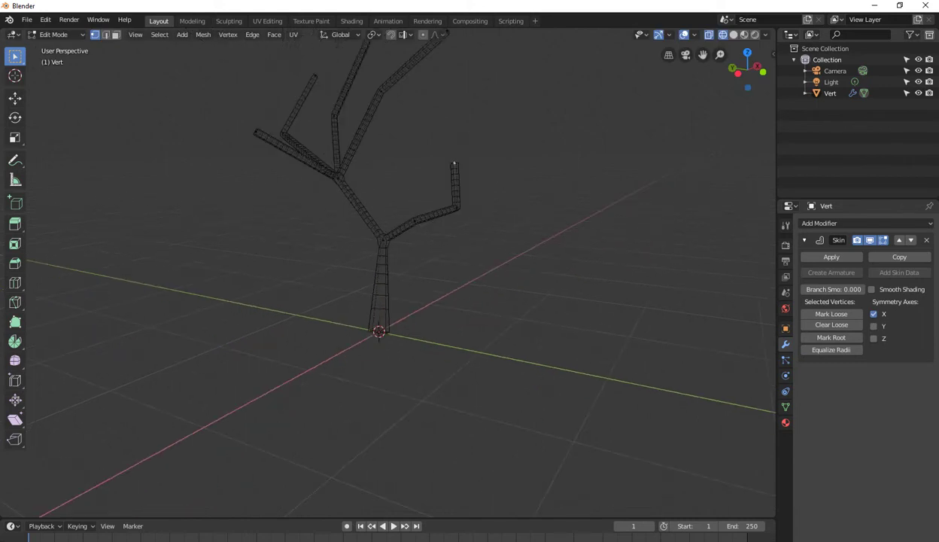
pyautogui.hotkey('ctrl', 'a')
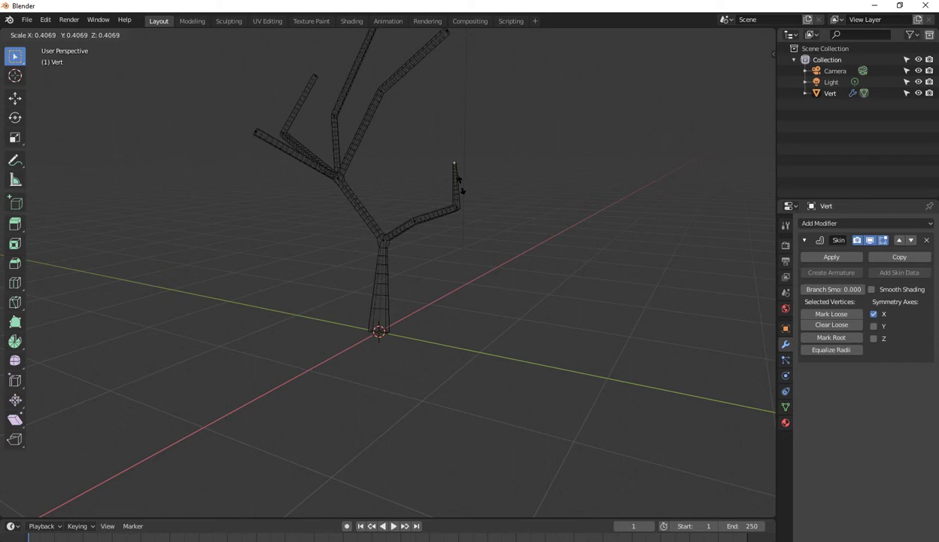
pyautogui.click(451, 185)
pyautogui.click(383, 240)
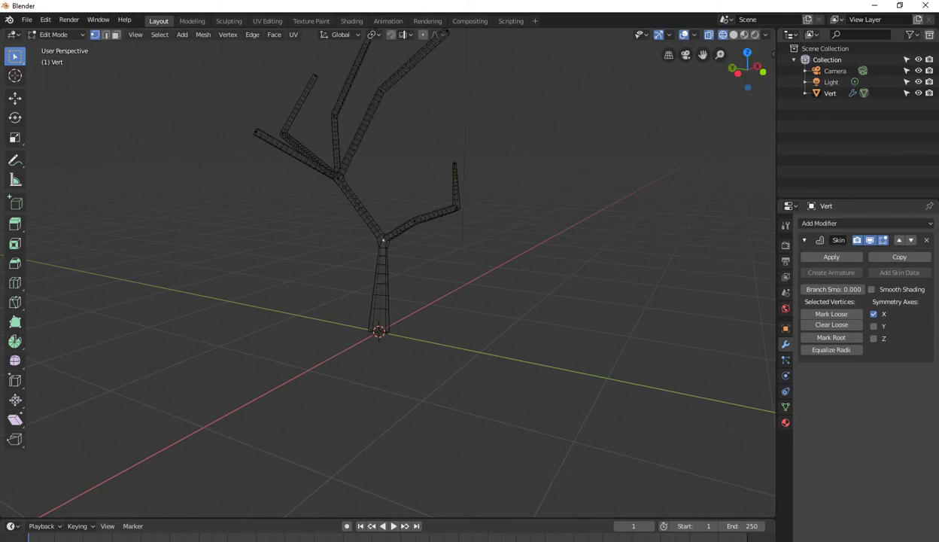
pyautogui.hotkey('ctrl', 'a')
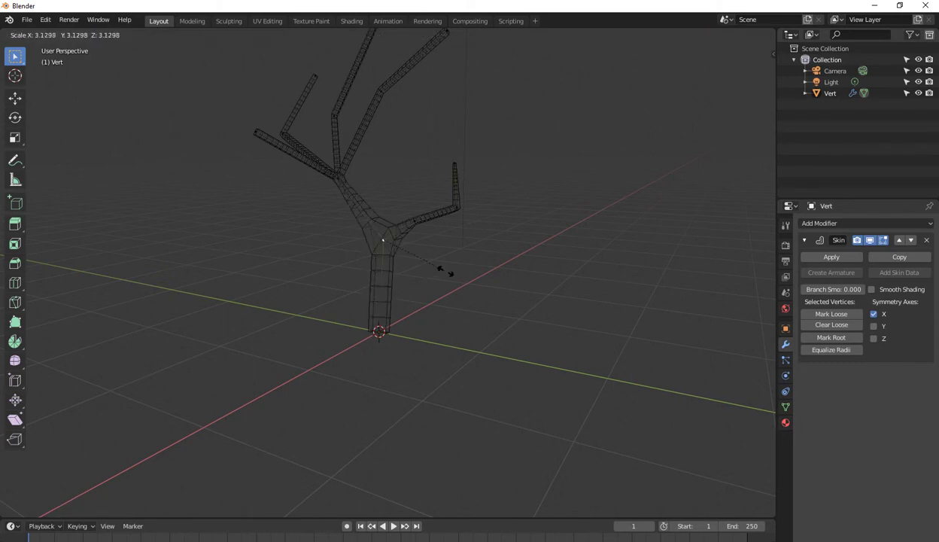
pyautogui.click(410, 251)
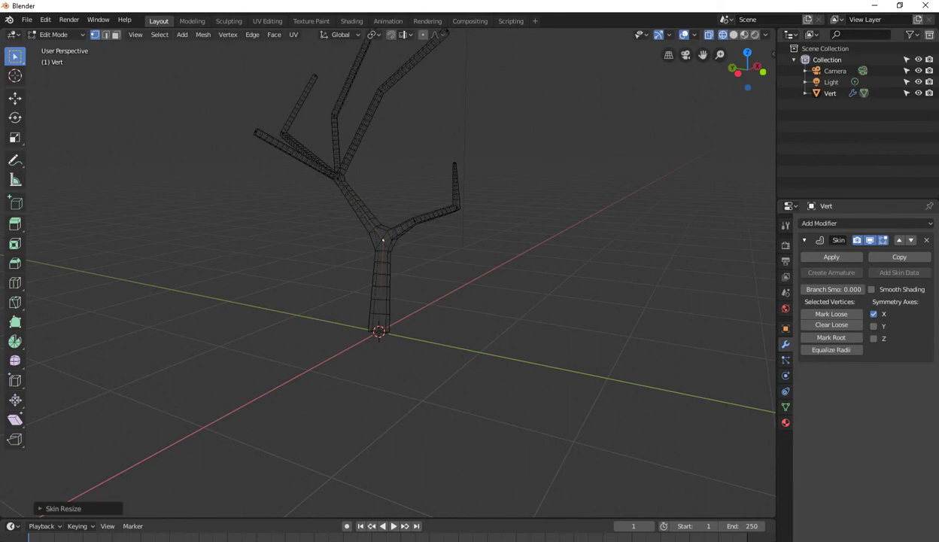
pyautogui.click(414, 220)
pyautogui.hotkey('ctrl', 'a')
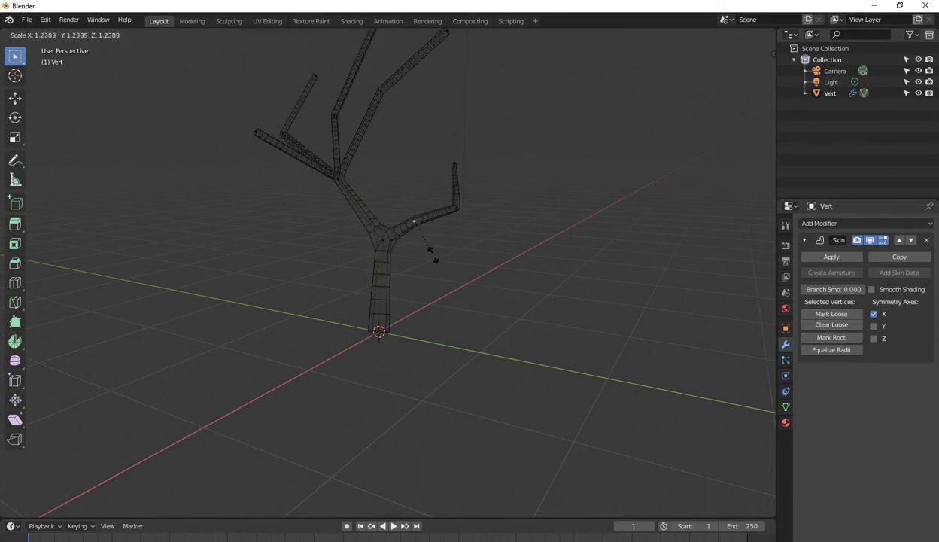
pyautogui.click(420, 239)
# Step: Thin the right branch tip, resize the junction, and taper the short left branch tip
pyautogui.click(456, 208)
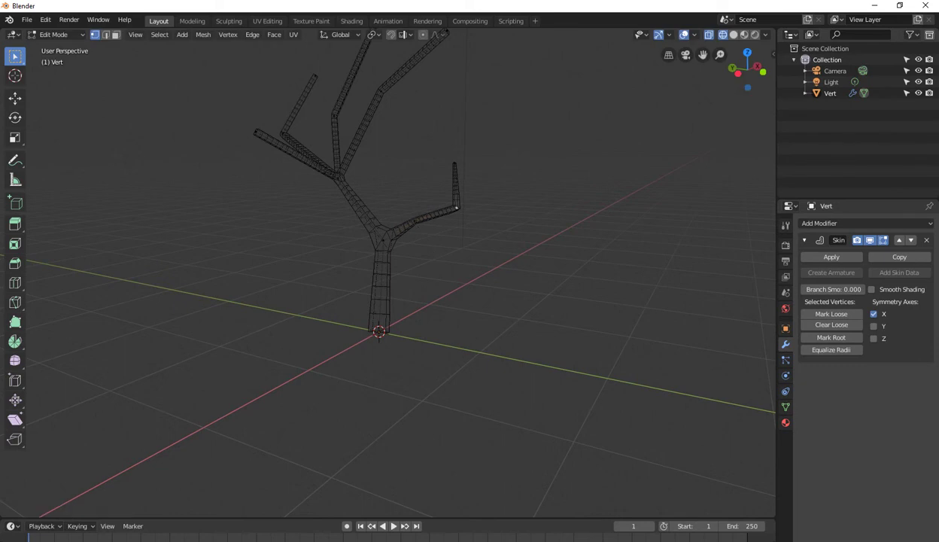
pyautogui.hotkey('ctrl', 'a')
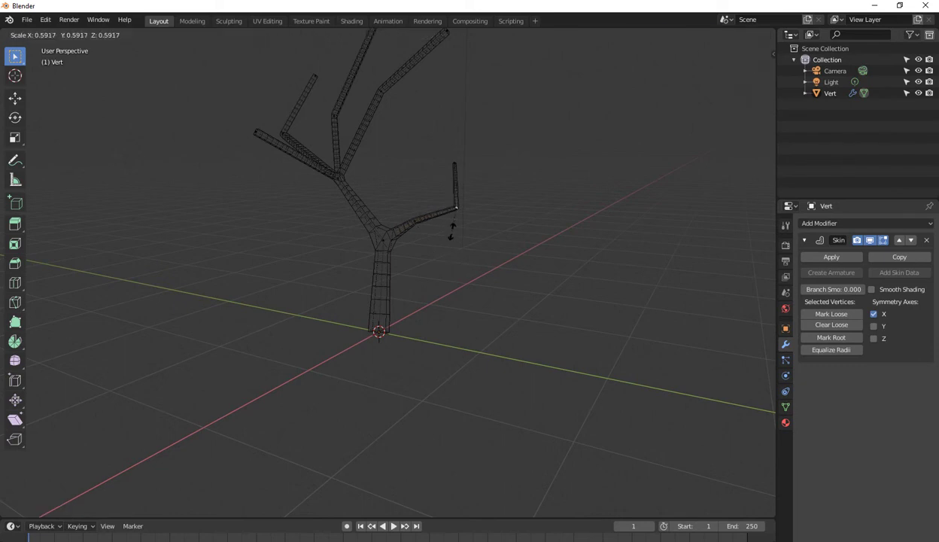
pyautogui.click(452, 230)
pyautogui.moveTo(452, 230); pyautogui.dragTo(392, 226, button='middle')
pyautogui.click(369, 218)
pyautogui.hotkey('ctrl', 'a')
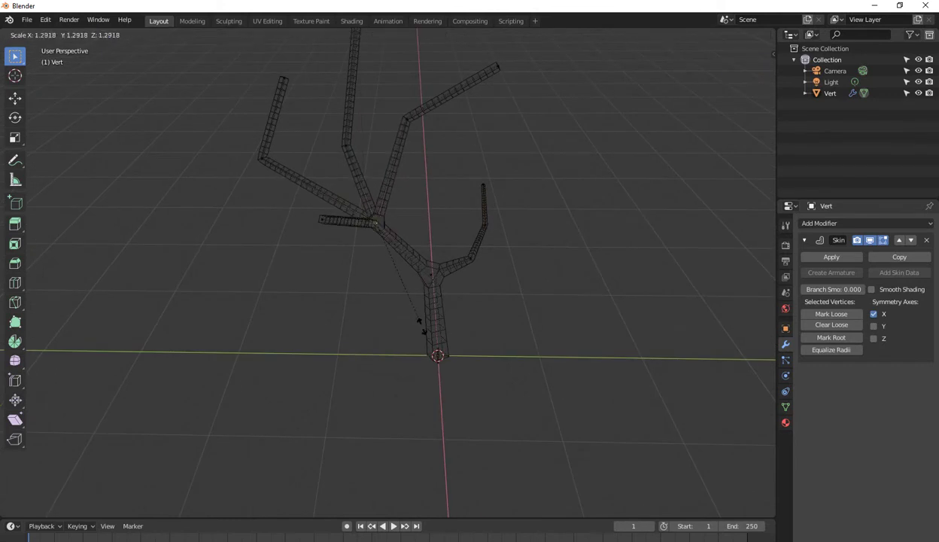
pyautogui.click(412, 331)
pyautogui.click(322, 219)
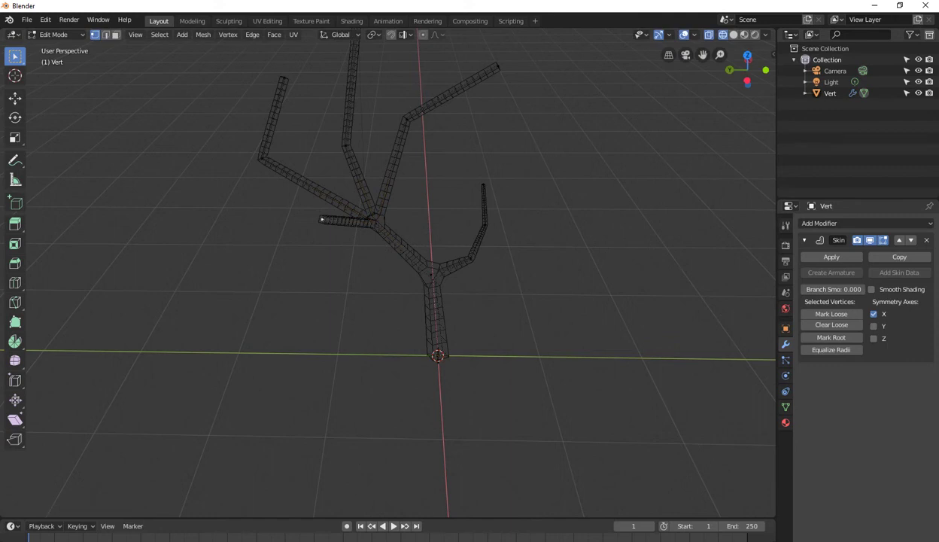
pyautogui.hotkey('ctrl', 'a')
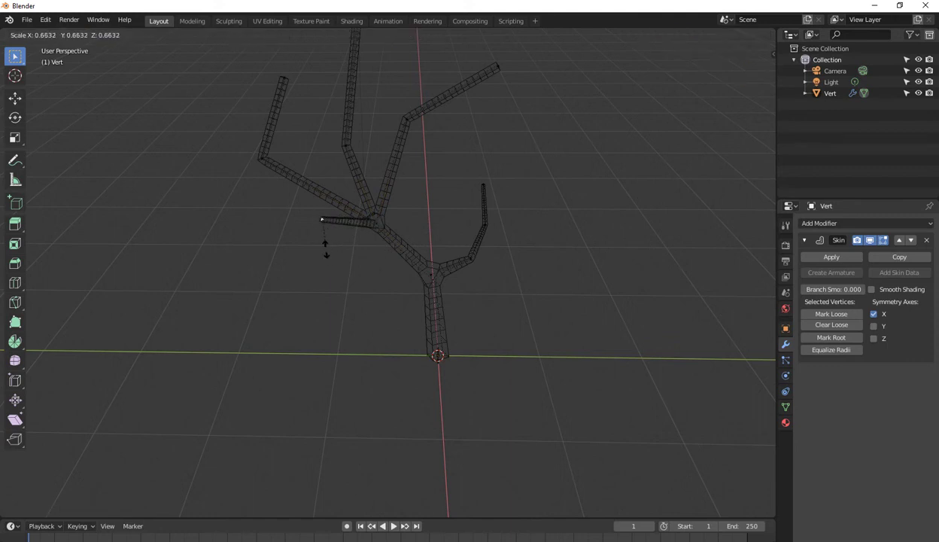
pyautogui.click(321, 239)
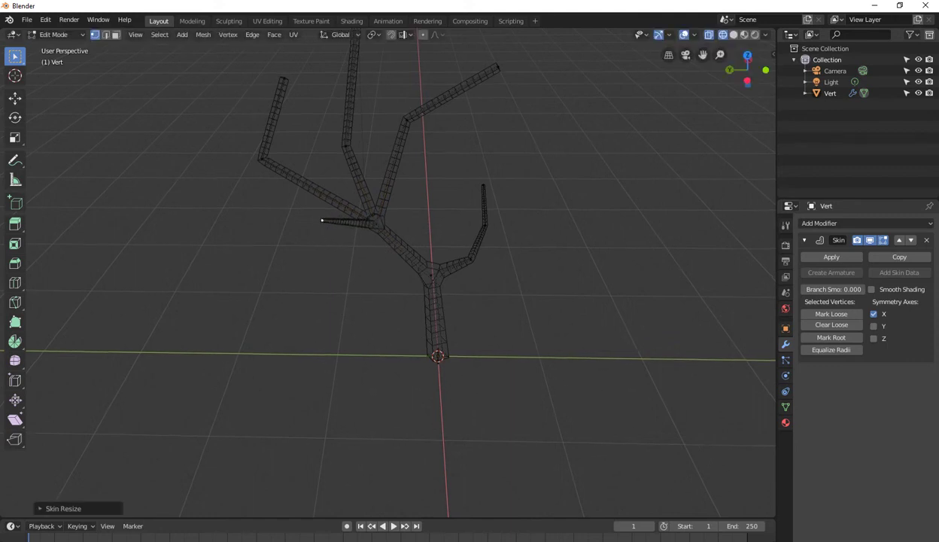
# Step: Resize another right-branch joint and tip, and thin the tall branch partway up
pyautogui.moveTo(451, 301); pyautogui.dragTo(452, 263, button='middle')
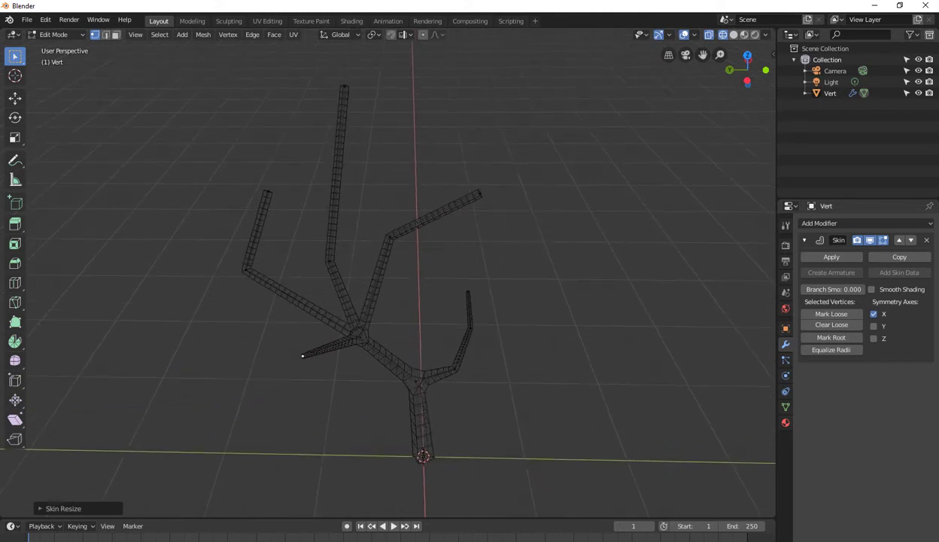
pyautogui.click(389, 237)
pyautogui.hotkey('ctrl', 'a')
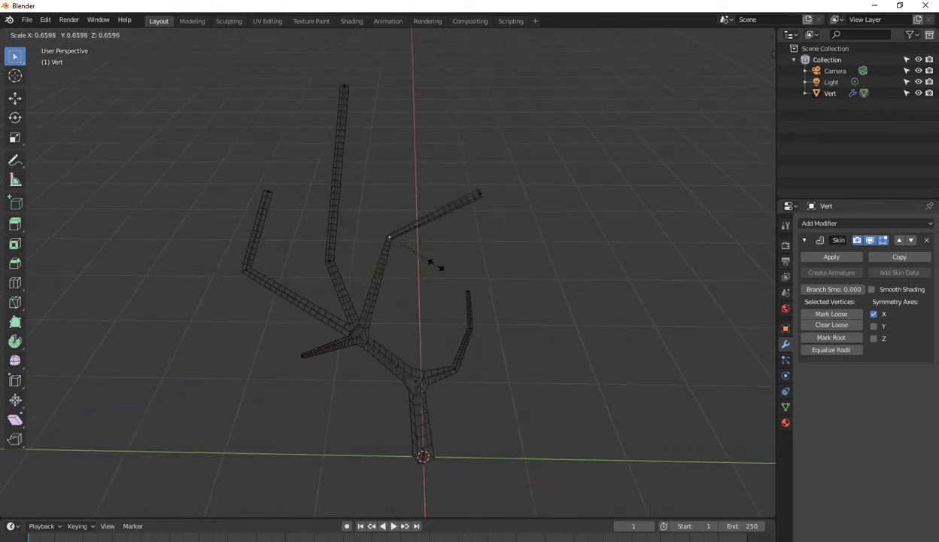
pyautogui.click(433, 262)
pyautogui.click(480, 194)
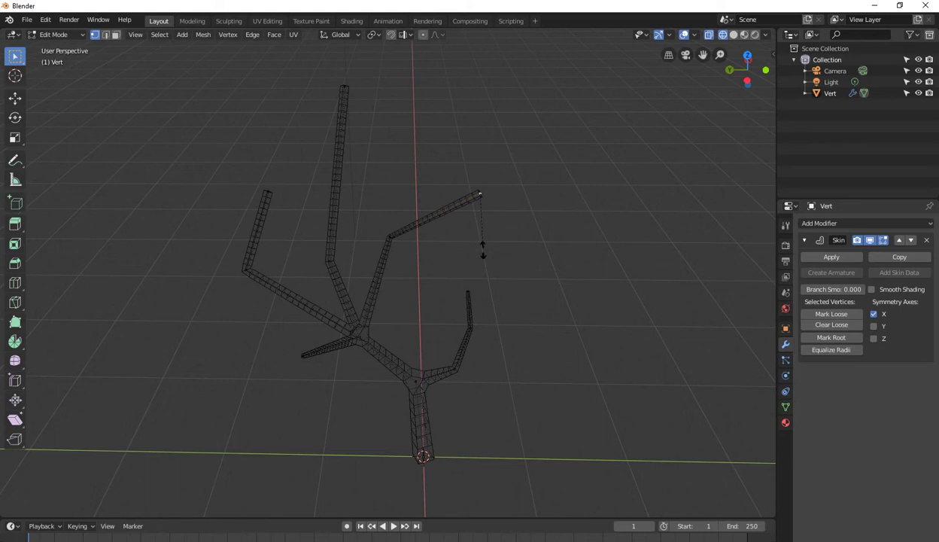
pyautogui.click(475, 208)
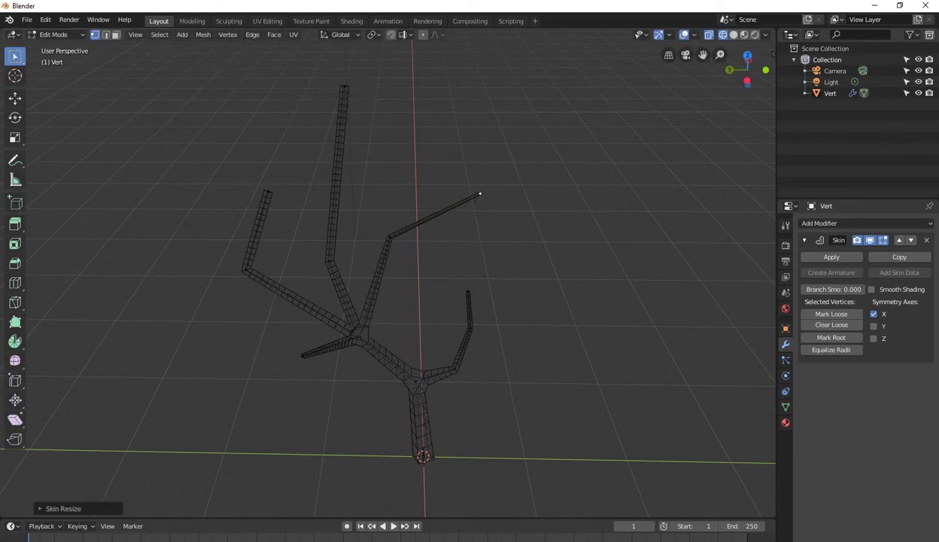
pyautogui.click(329, 261)
pyautogui.hotkey('ctrl', 'a')
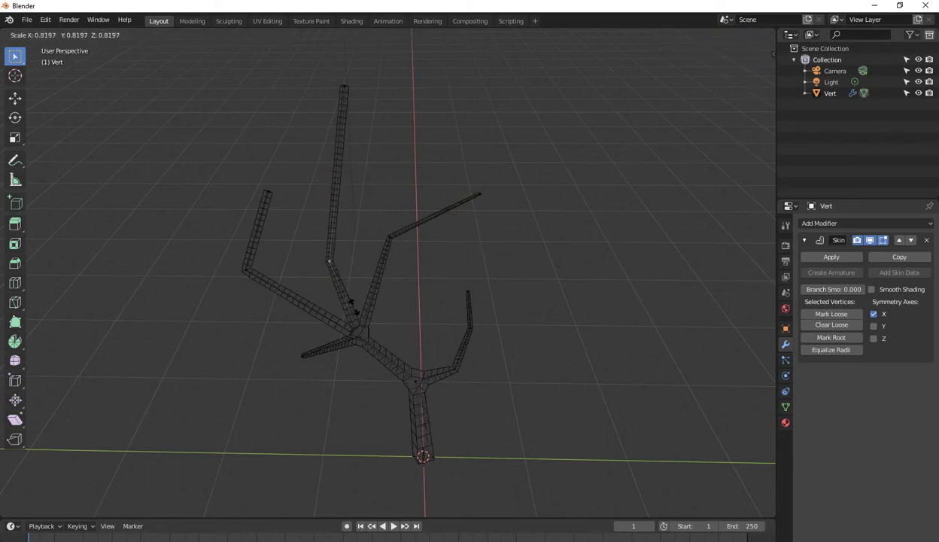
pyautogui.press('Return')
# Step: Taper the tall and left branch tips to points and thicken the left branch's bend
pyautogui.click(344, 86)
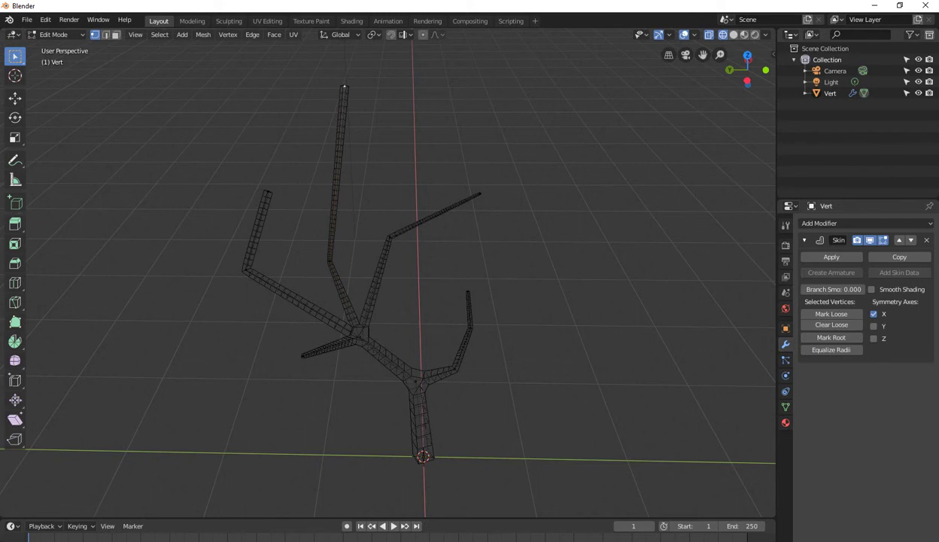
pyautogui.hotkey('ctrl', 'a')
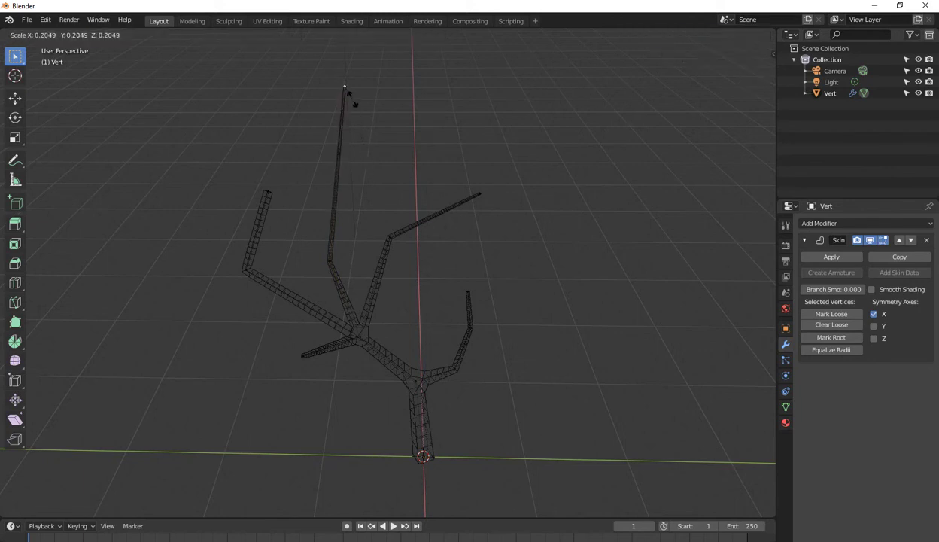
pyautogui.press('Return')
pyautogui.click(267, 192)
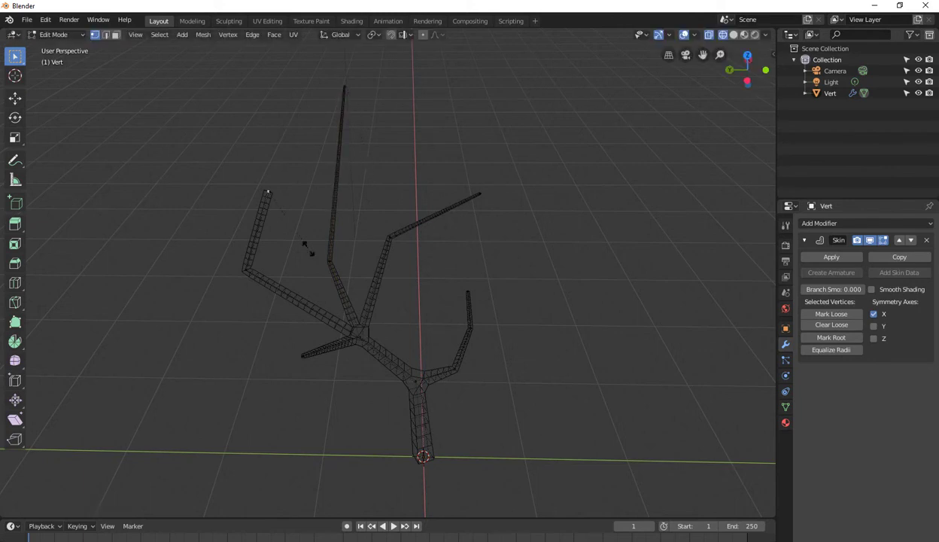
pyautogui.hotkey('ctrl', 'a')
pyautogui.press('Return')
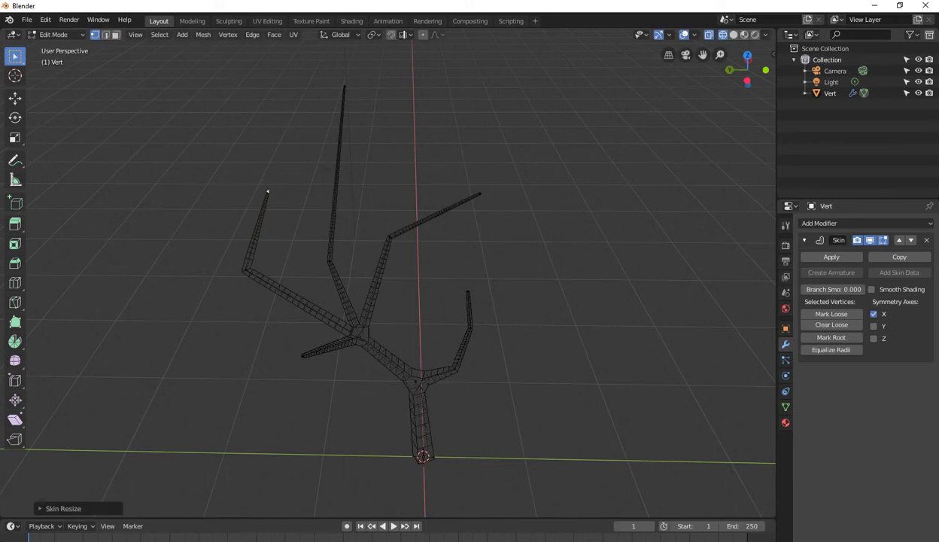
pyautogui.click(245, 269)
pyautogui.hotkey('ctrl', 'a')
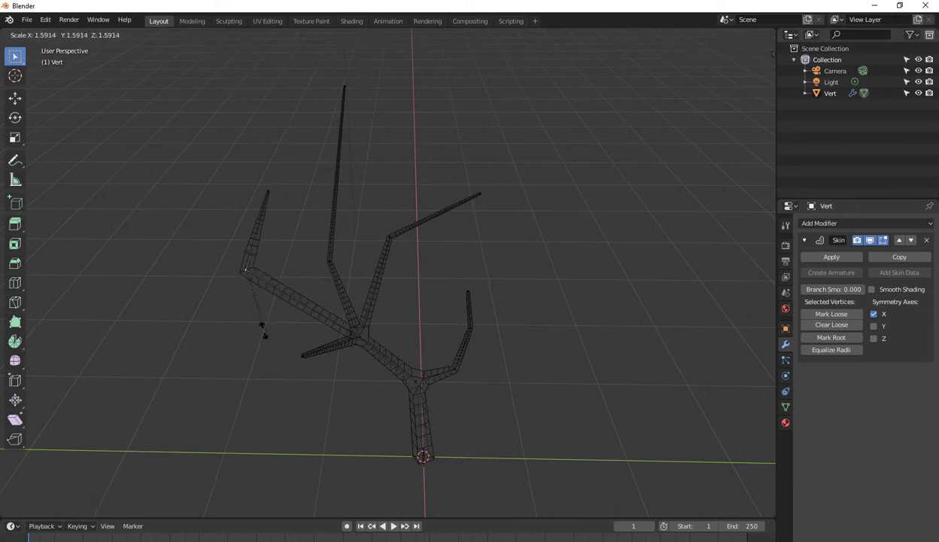
pyautogui.press('Return')
pyautogui.moveTo(264, 331)
pyautogui.mouseDown(button='middle')
pyautogui.moveTo(737, 323)
pyautogui.moveTo(752, 301)
pyautogui.moveTo(760, 323)
pyautogui.moveTo(775, 331)
pyautogui.mouseUp(button='middle')
pyautogui.moveTo(526, 324); pyautogui.dragTo(662, 323, button='middle')
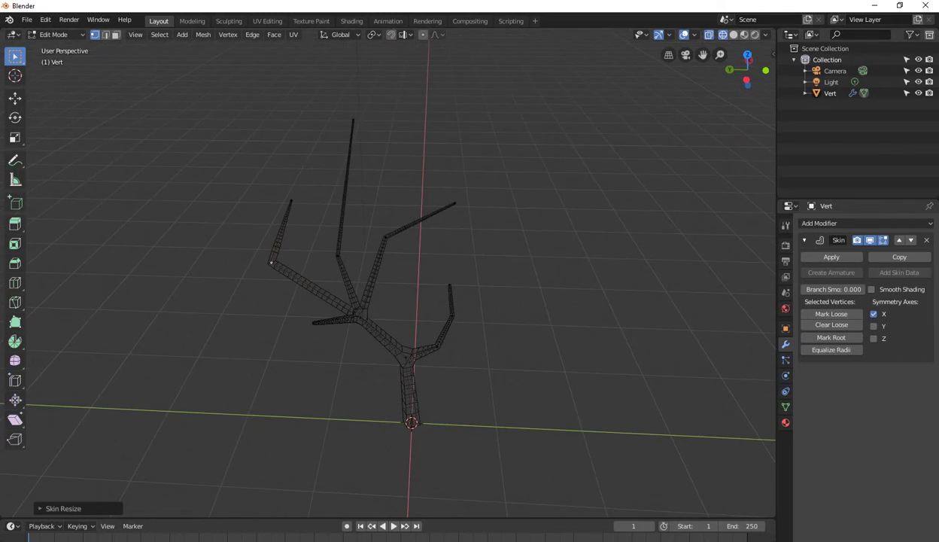
# Step: Return to Object Mode with Solid viewport shading and bring up the Add mesh list
pyautogui.press('Tab')
pyautogui.moveTo(526, 324); pyautogui.dragTo(496, 324, button='middle')
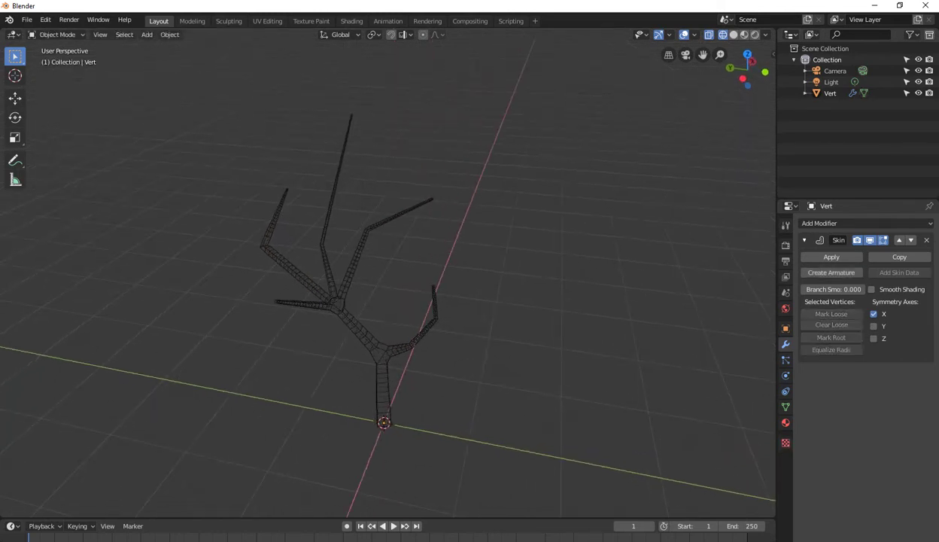
pyautogui.press('z')
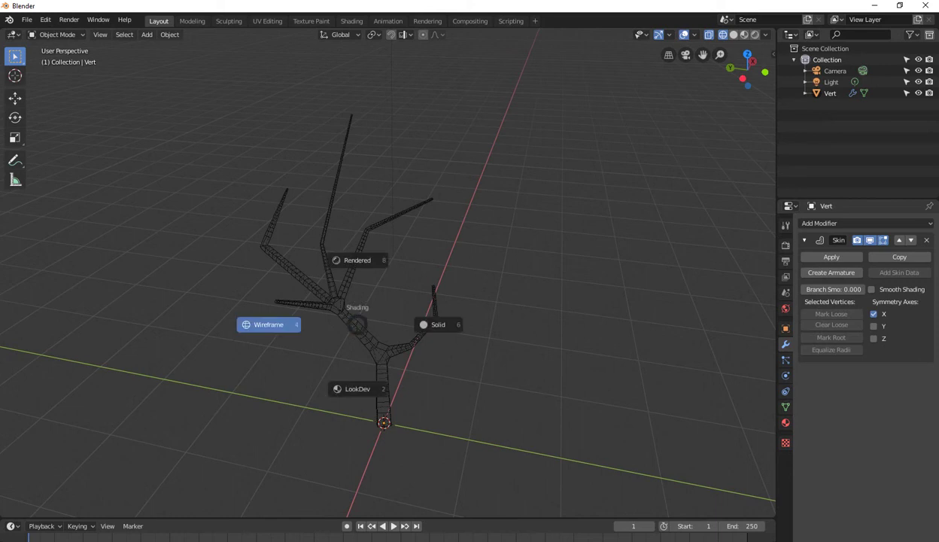
pyautogui.click(438, 324)
pyautogui.moveTo(438, 324); pyautogui.dragTo(391, 325, button='middle')
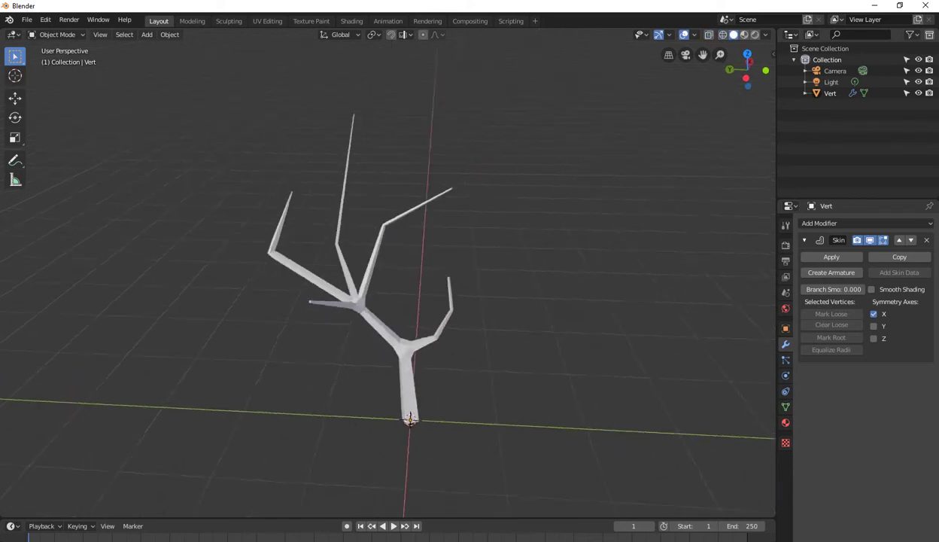
pyautogui.moveTo(451, 264); pyautogui.dragTo(481, 264, button='middle')
pyautogui.hotkey('shift', 'a')
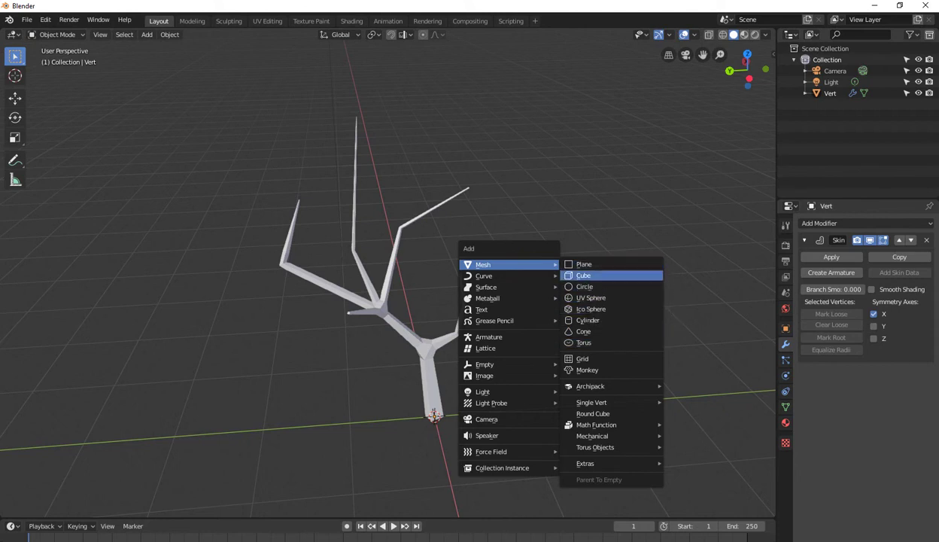
# Step: Add a UV sphere and scale it down small
pyautogui.click(583, 297)
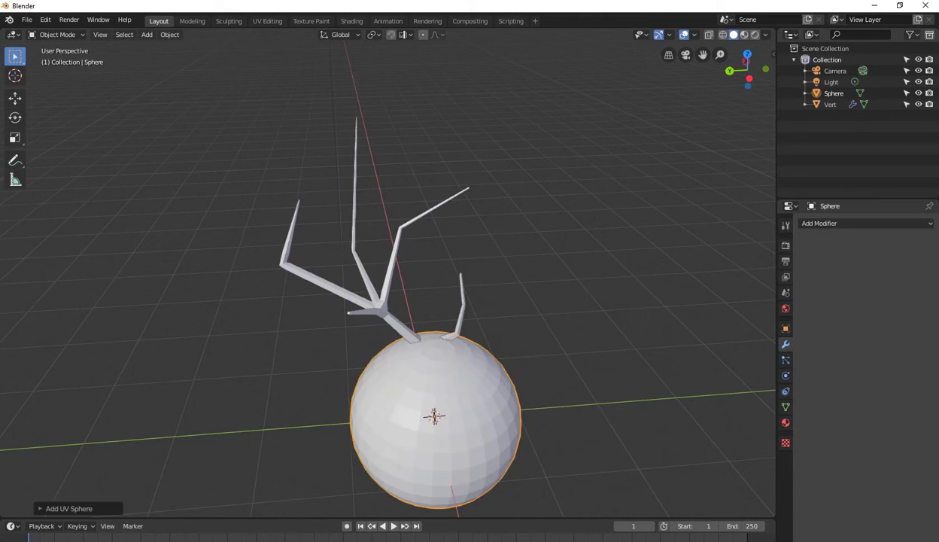
pyautogui.press('s')
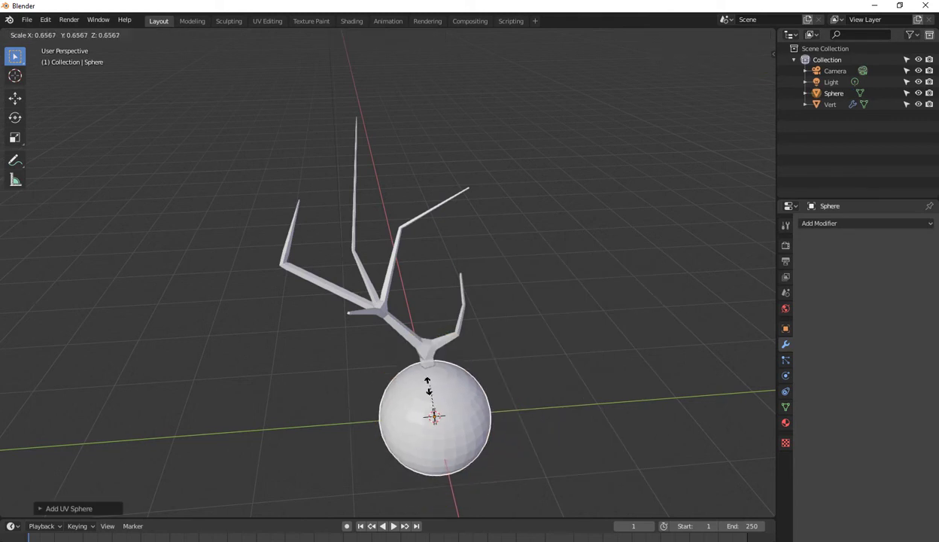
pyautogui.click(424, 419)
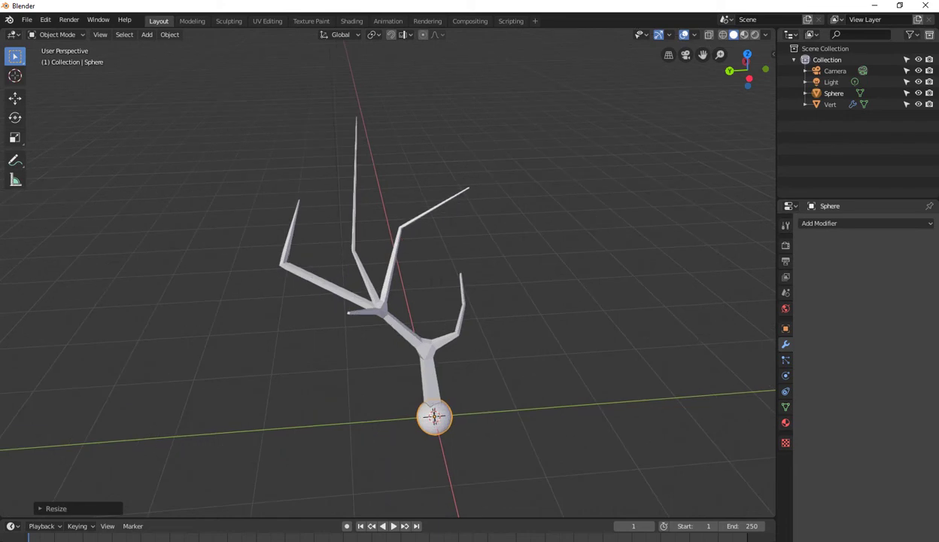
# Step: Move the sphere onto the upper-left branch end, checking its depth from another angle
pyautogui.press('g')
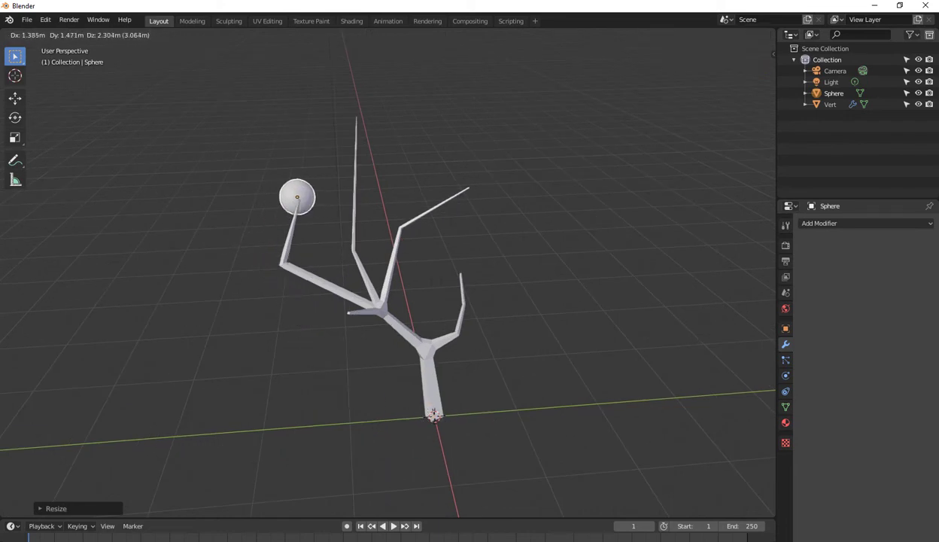
pyautogui.click(297, 197)
pyautogui.moveTo(298, 197); pyautogui.dragTo(226, 211, button='middle')
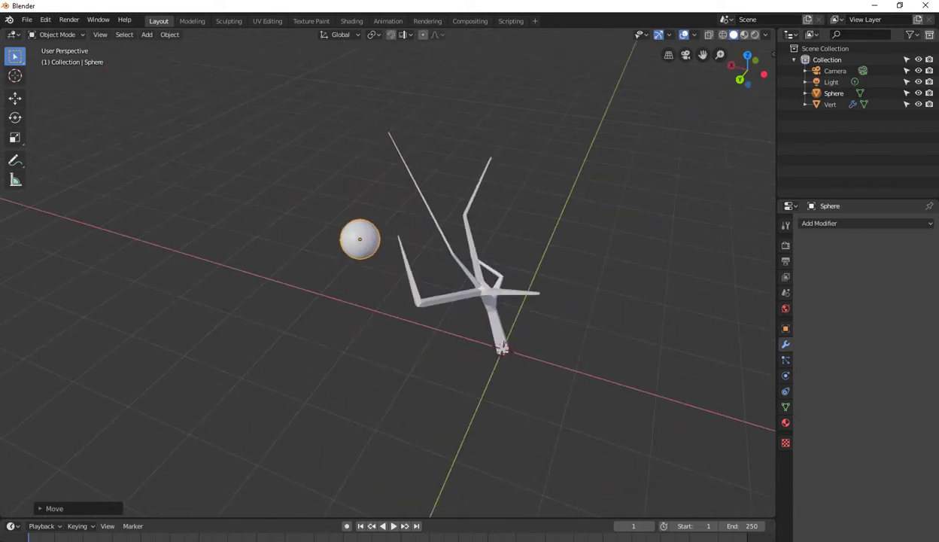
pyautogui.press('g')
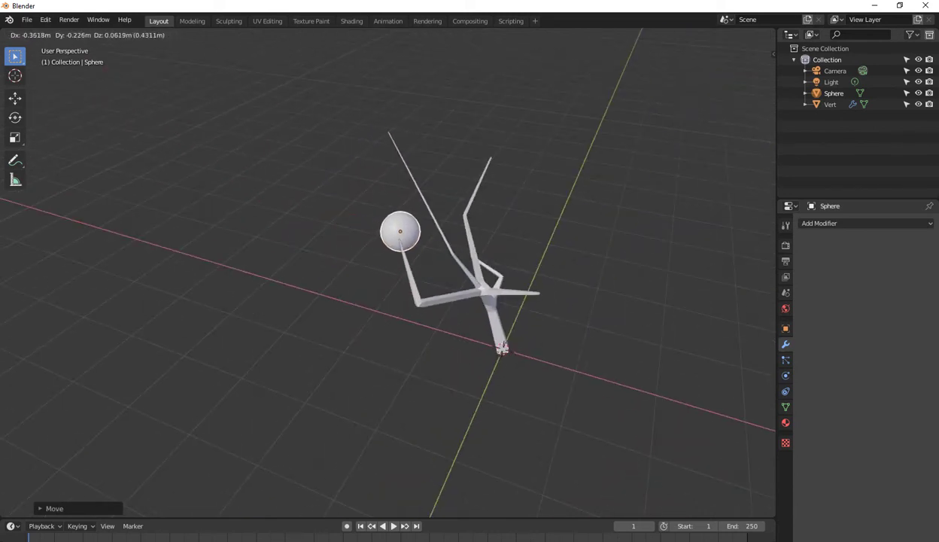
pyautogui.click(392, 233)
pyautogui.moveTo(392, 233); pyautogui.dragTo(204, 226, button='middle')
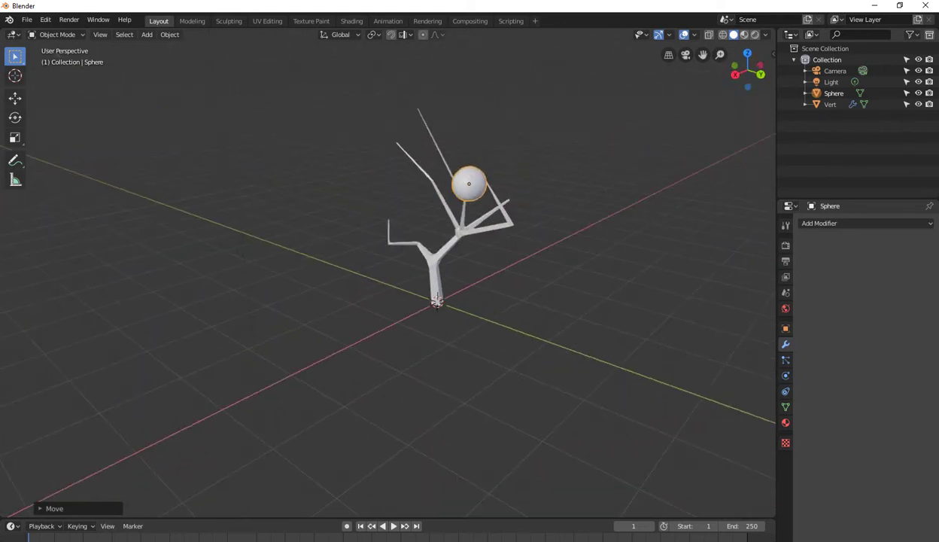
pyautogui.scroll(3, 436, 225)
pyautogui.moveTo(437, 226)
pyautogui.mouseDown(button='middle')
pyautogui.moveTo(452, 188)
pyautogui.moveTo(376, 377)
pyautogui.mouseUp(button='middle')
# Step: Duplicate the sphere onto the tall branch tip and another branch tip
pyautogui.hotkey('shift', 'd')
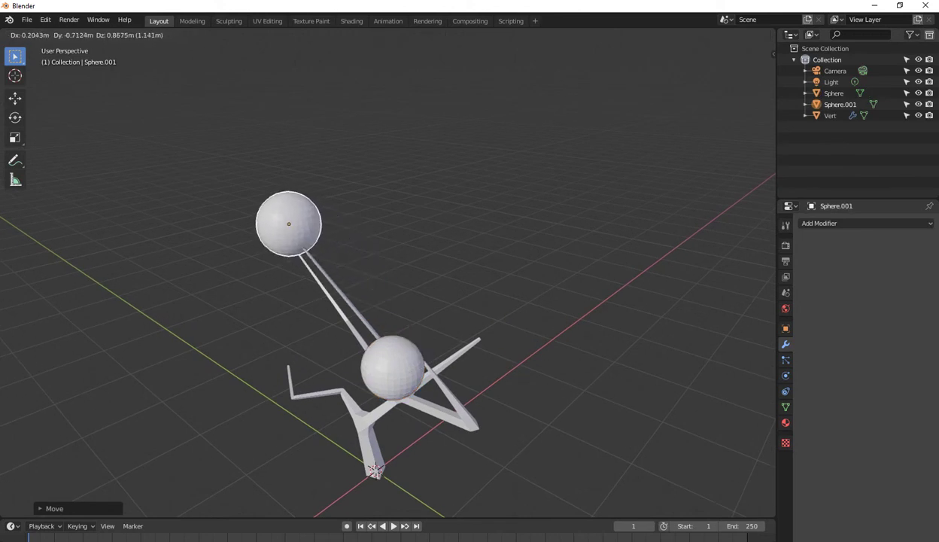
pyautogui.press('Return')
pyautogui.moveTo(392, 316); pyautogui.dragTo(391, 249, button='middle')
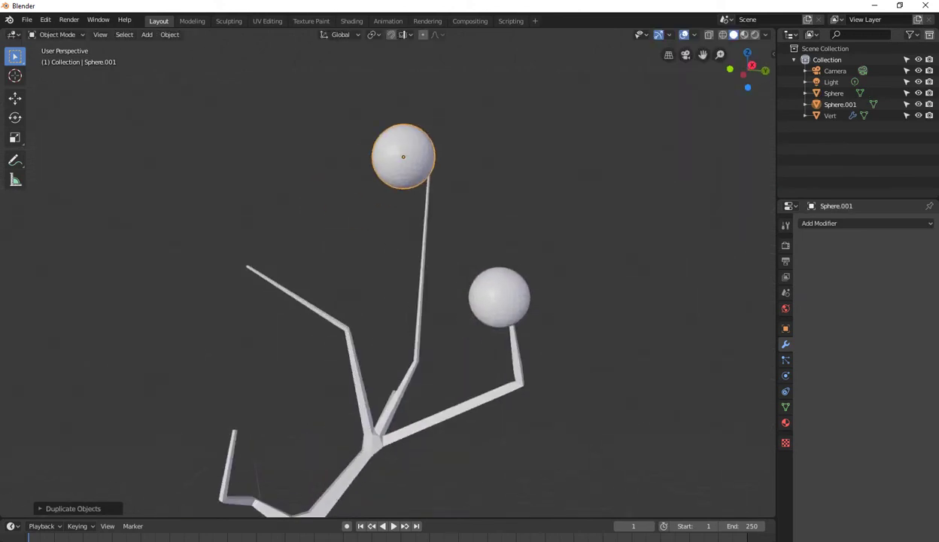
pyautogui.hotkey('shift', 'd')
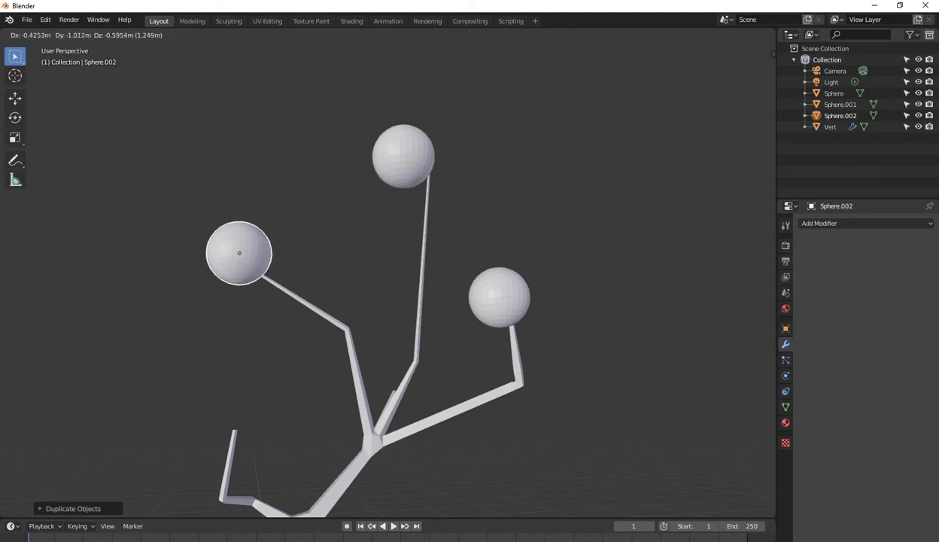
pyautogui.press('Return')
# Step: Add two more sphere copies on the lower-left and right branch tips
pyautogui.hotkey('shift', 'd')
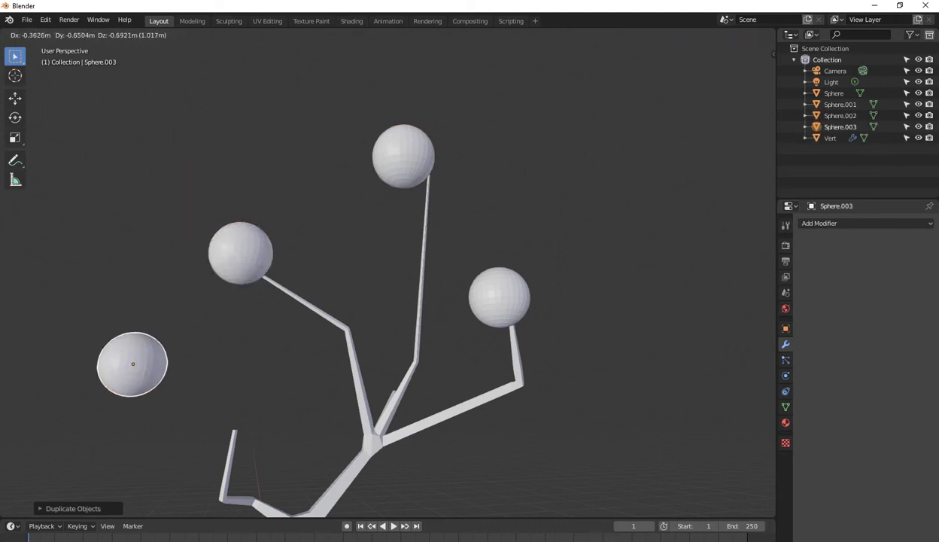
pyautogui.press('Return')
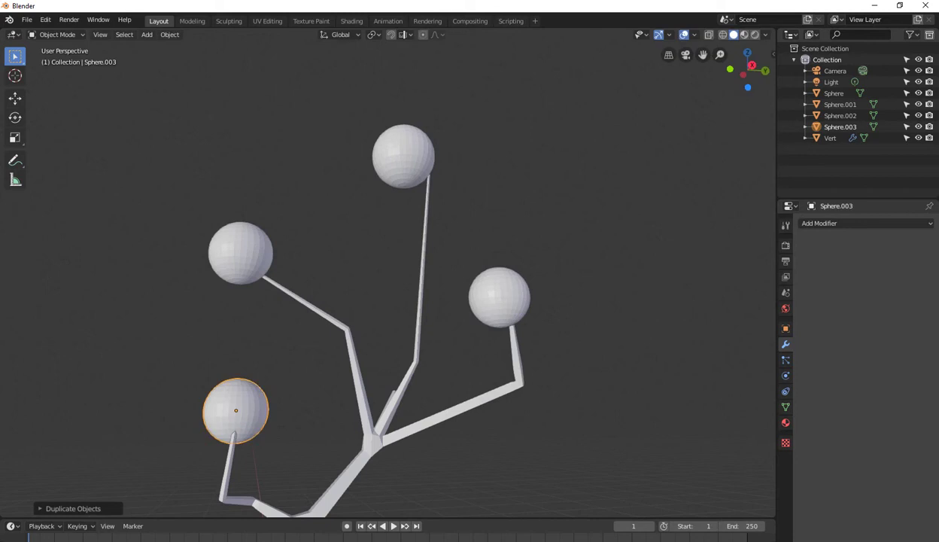
pyautogui.moveTo(391, 301); pyautogui.dragTo(421, 248, button='middle')
pyautogui.moveTo(391, 301); pyautogui.dragTo(422, 331, button='middle')
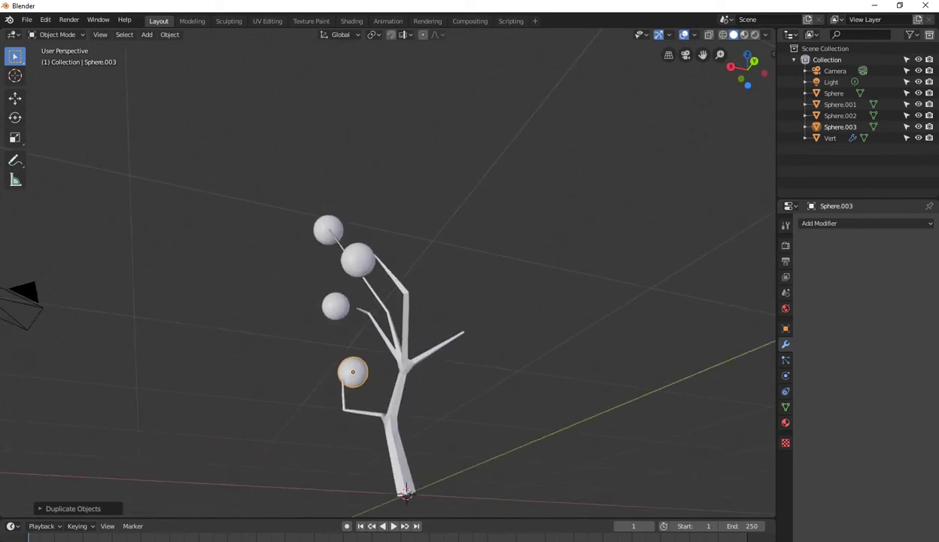
pyautogui.hotkey('shift', 'd')
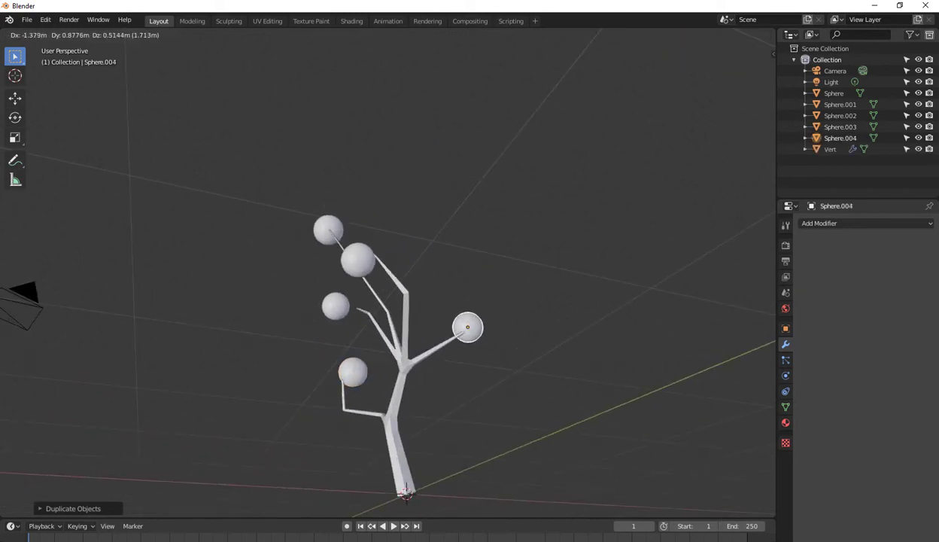
pyautogui.press('Return')
pyautogui.moveTo(467, 323)
pyautogui.mouseDown(button='middle')
pyautogui.moveTo(452, 323)
pyautogui.moveTo(421, 354)
pyautogui.moveTo(407, 324)
pyautogui.moveTo(384, 342)
pyautogui.mouseUp(button='middle')
# Step: From the top view, move the upper sphere and Sphere.001 over their branch tips
pyautogui.press('KP_5')
pyautogui.press('KP_7')
pyautogui.click(434, 225)
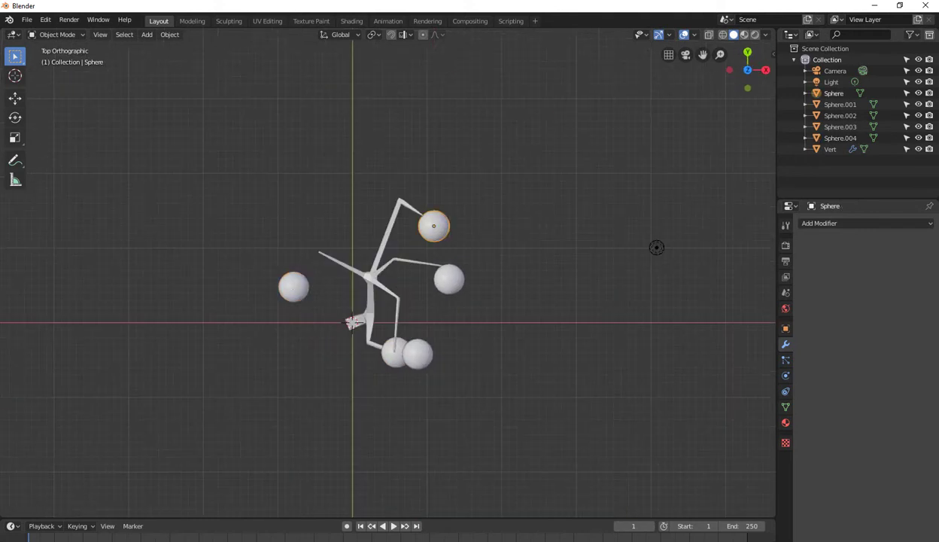
pyautogui.press('g')
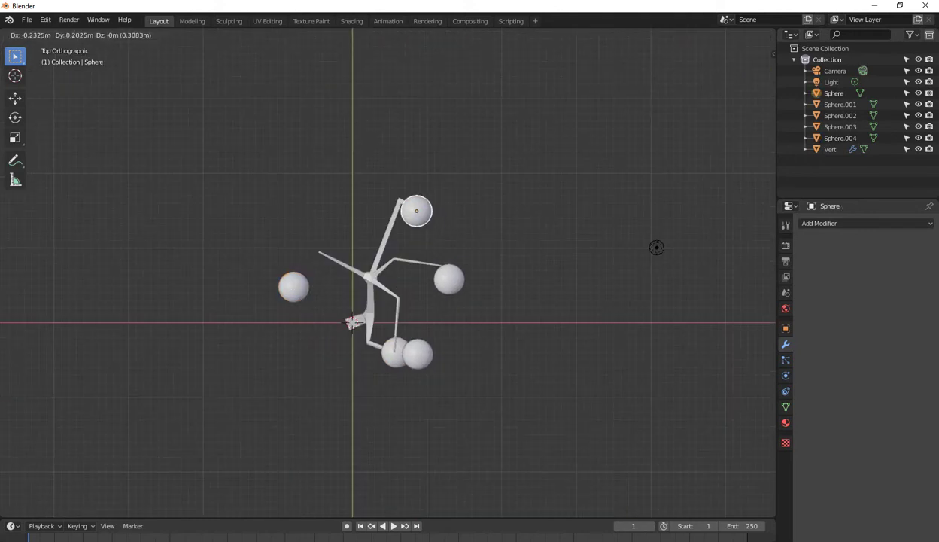
pyautogui.click(419, 218)
pyautogui.click(448, 280)
pyautogui.press('g')
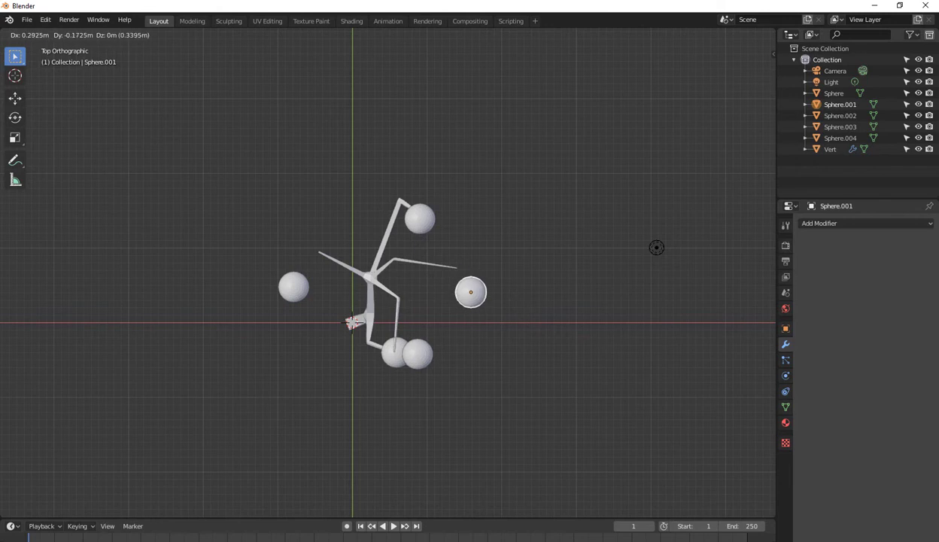
pyautogui.click(456, 266)
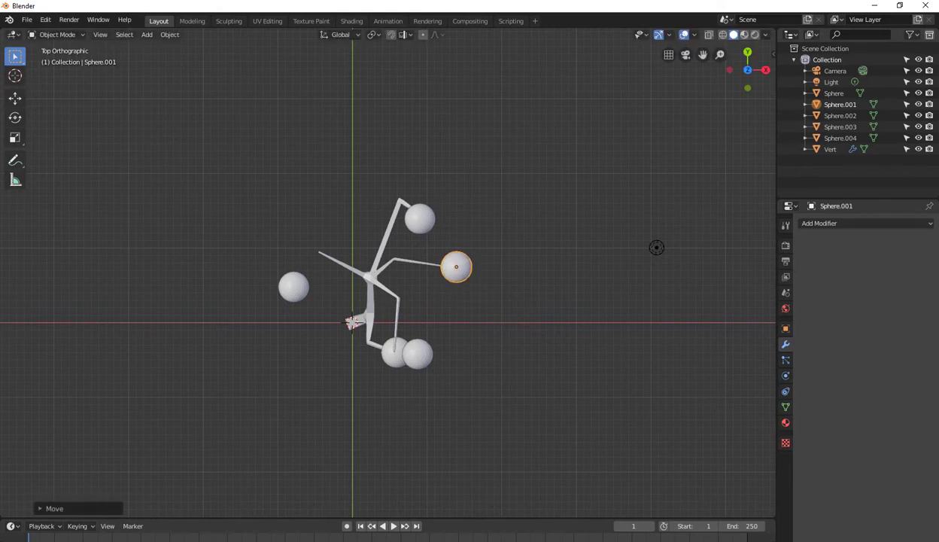
# Step: Move Sphere.002 over the lower branch and Sphere.004 over the left branch tip
pyautogui.click(418, 353)
pyautogui.press('g')
pyautogui.click(395, 347)
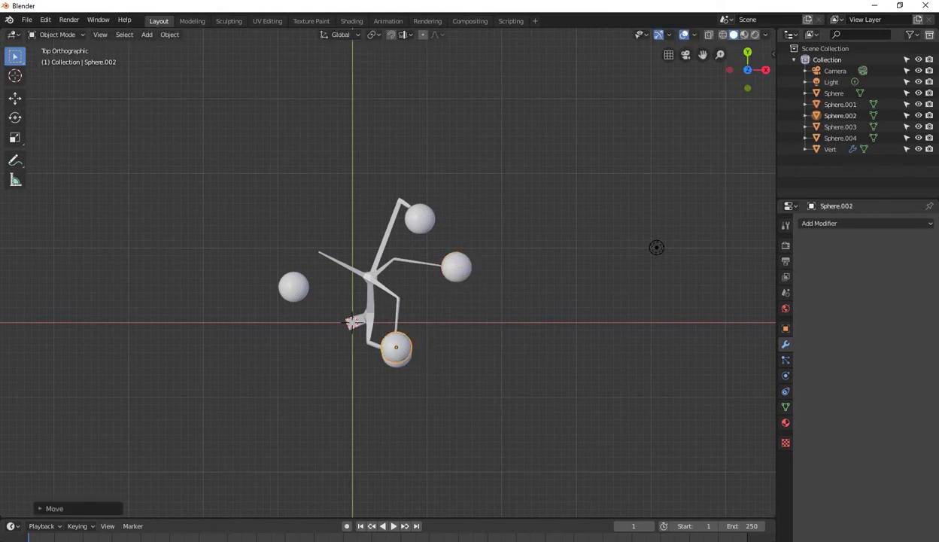
pyautogui.click(294, 286)
pyautogui.press('g')
pyautogui.click(318, 249)
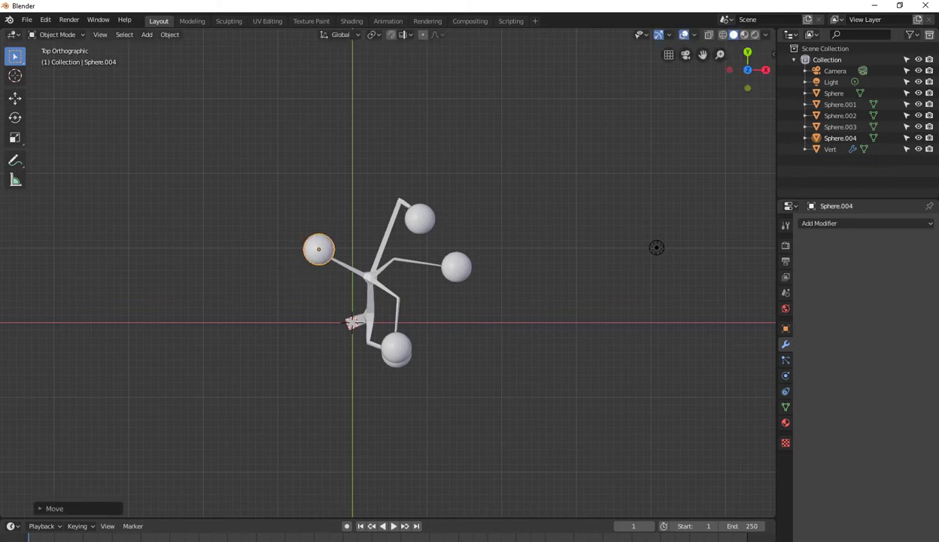
# Step: In front view, lower Sphere.004 onto the left tip, cap the right branch, then orbit to perspective
pyautogui.moveTo(656, 248)
pyautogui.mouseDown(button='middle')
pyautogui.moveTo(607, 80)
pyautogui.moveTo(497, 86)
pyautogui.mouseUp(button='middle')
pyautogui.press('KP_1')
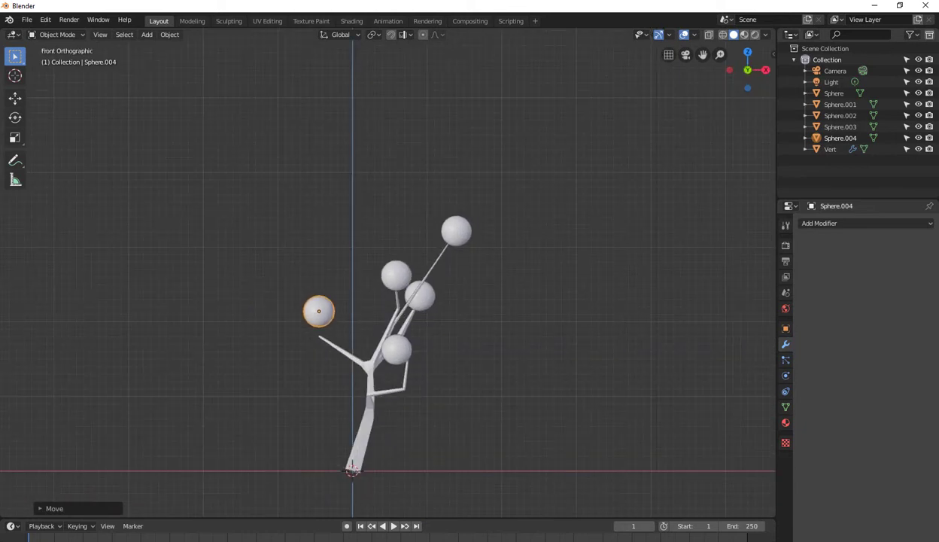
pyautogui.press('g')
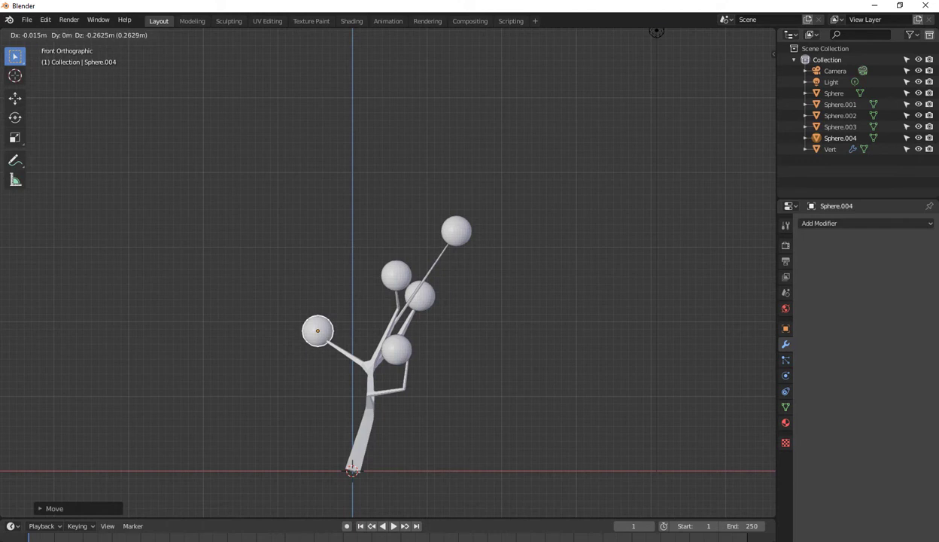
pyautogui.click(317, 330)
pyautogui.click(396, 348)
pyautogui.press('g')
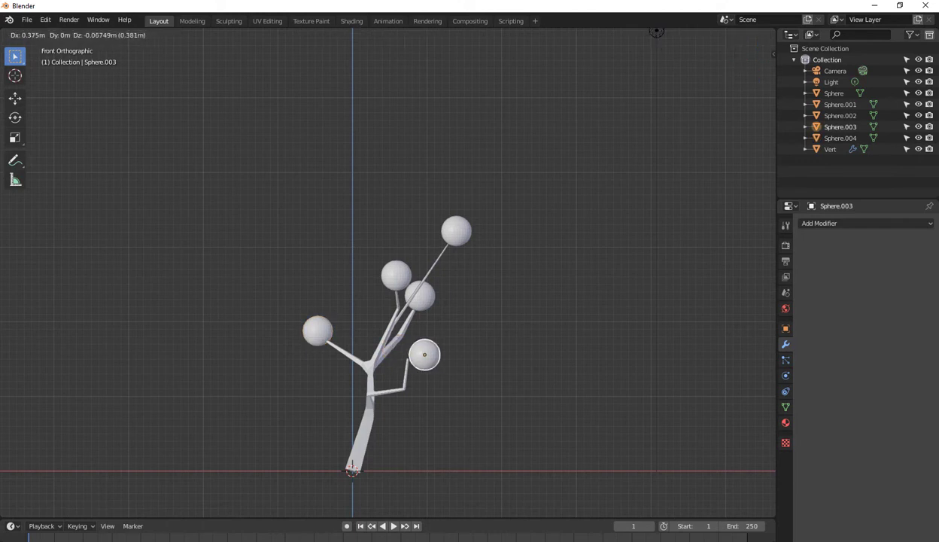
pyautogui.click(645, 32)
pyautogui.moveTo(645, 32)
pyautogui.mouseDown(button='middle')
pyautogui.moveTo(533, 31)
pyautogui.moveTo(421, 45)
pyautogui.mouseUp(button='middle')
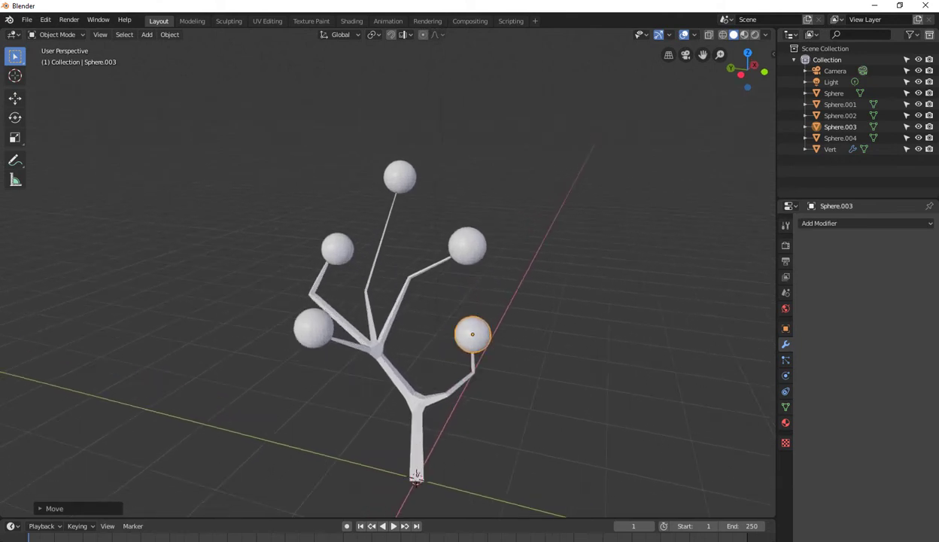
# Step: Scale up the top sphere most, then enlarge the upper-left and upper-right spheres
pyautogui.click(399, 178)
pyautogui.press('s')
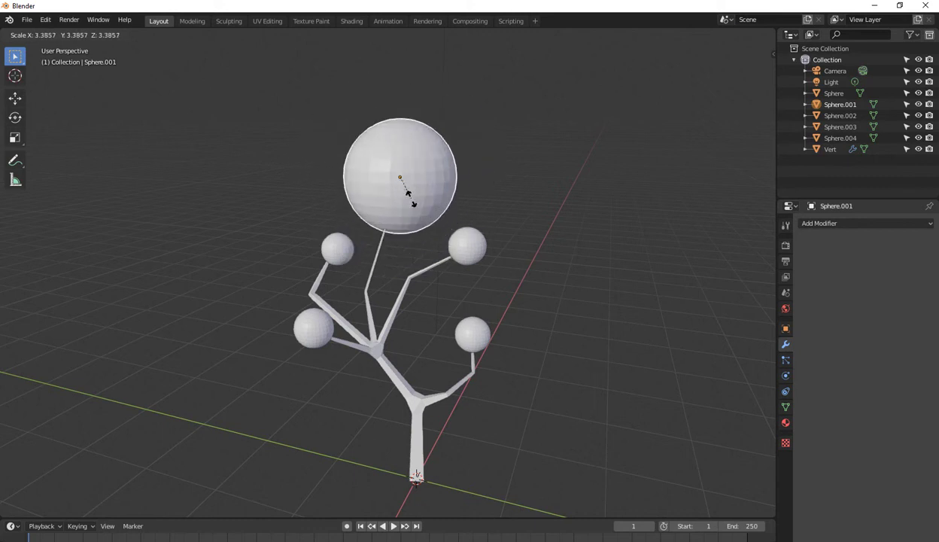
pyautogui.click(406, 192)
pyautogui.click(337, 248)
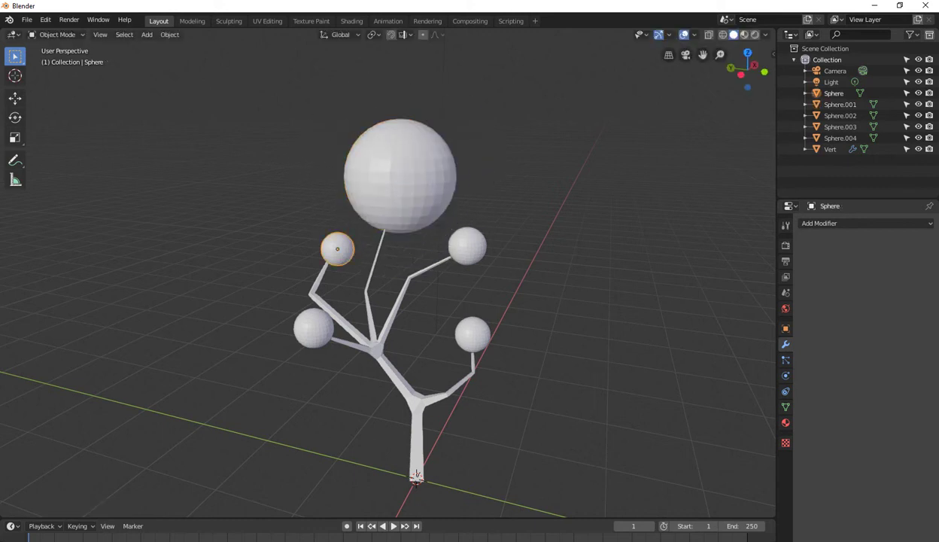
pyautogui.press('s')
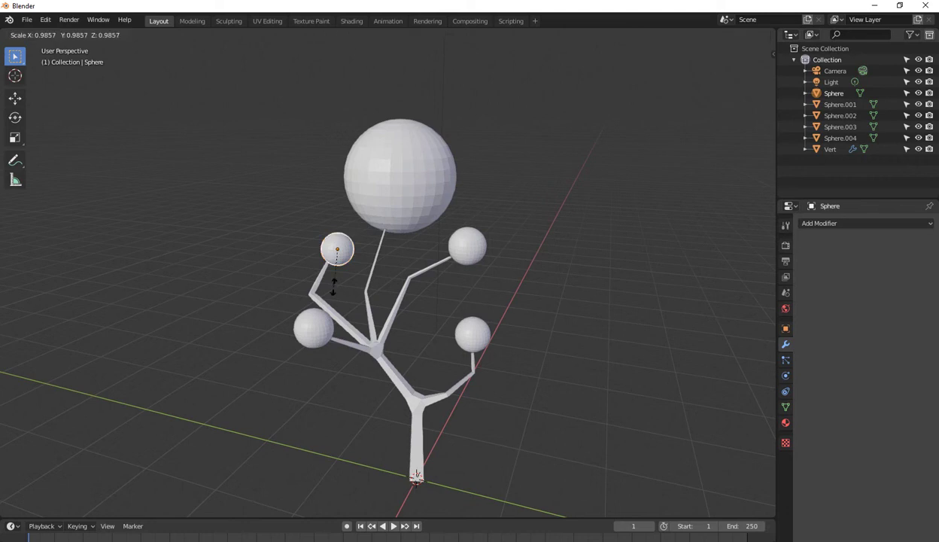
pyautogui.click(270, 230)
pyautogui.click(467, 245)
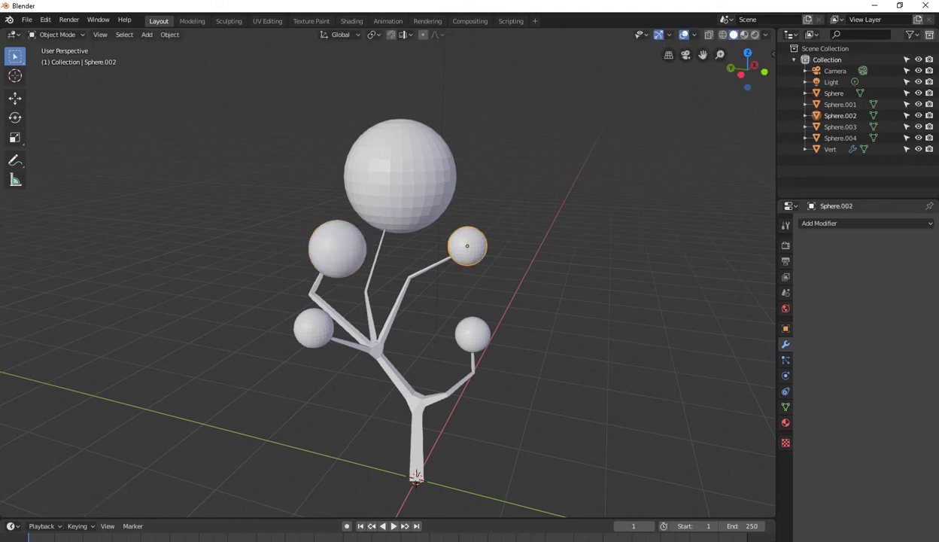
pyautogui.press('s')
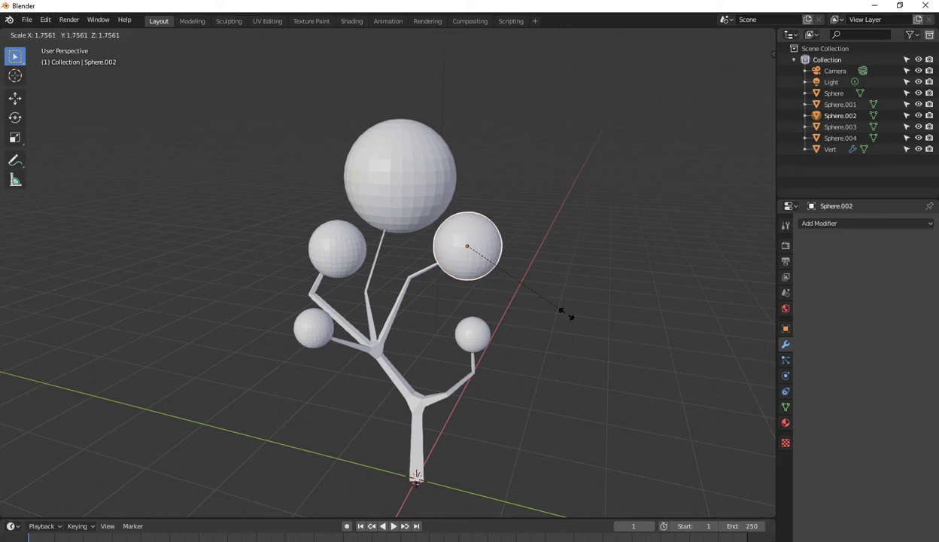
pyautogui.click(570, 318)
# Step: Enlarge the lower-right and lower-left spheres to their own sizes
pyautogui.click(472, 334)
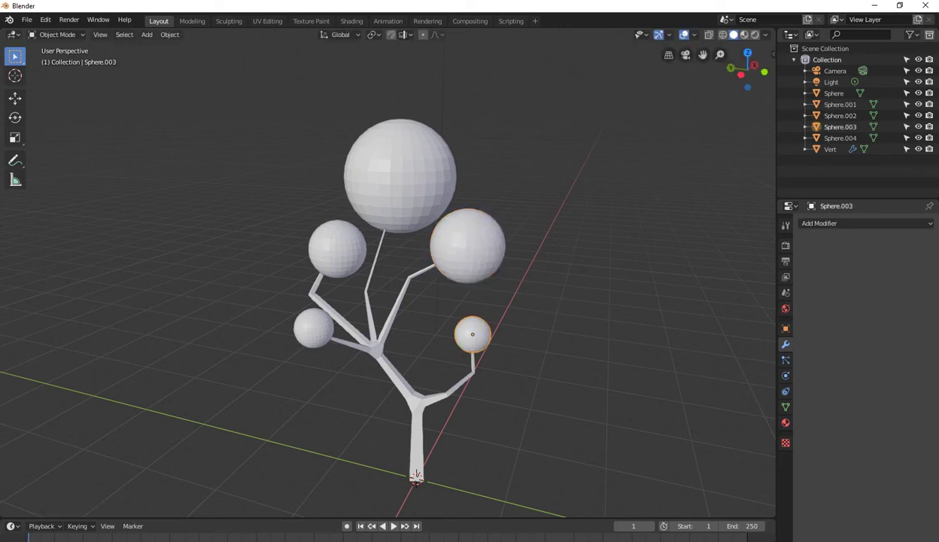
pyautogui.press('s')
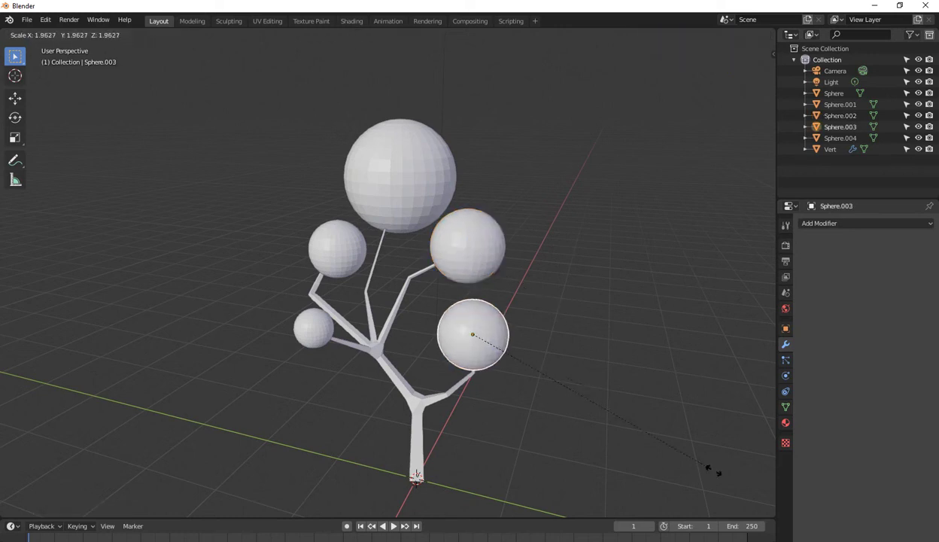
pyautogui.click(724, 475)
pyautogui.click(313, 327)
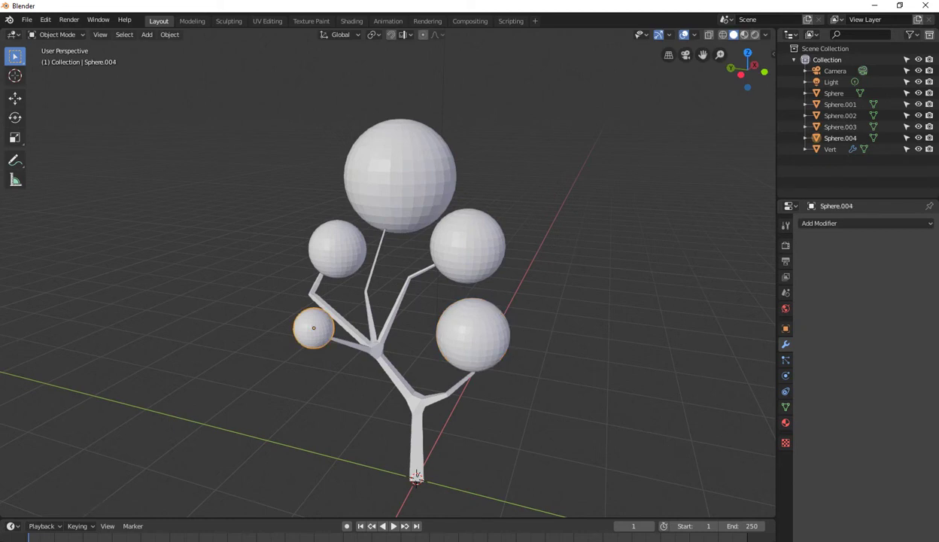
pyautogui.press('s')
pyautogui.click(276, 317)
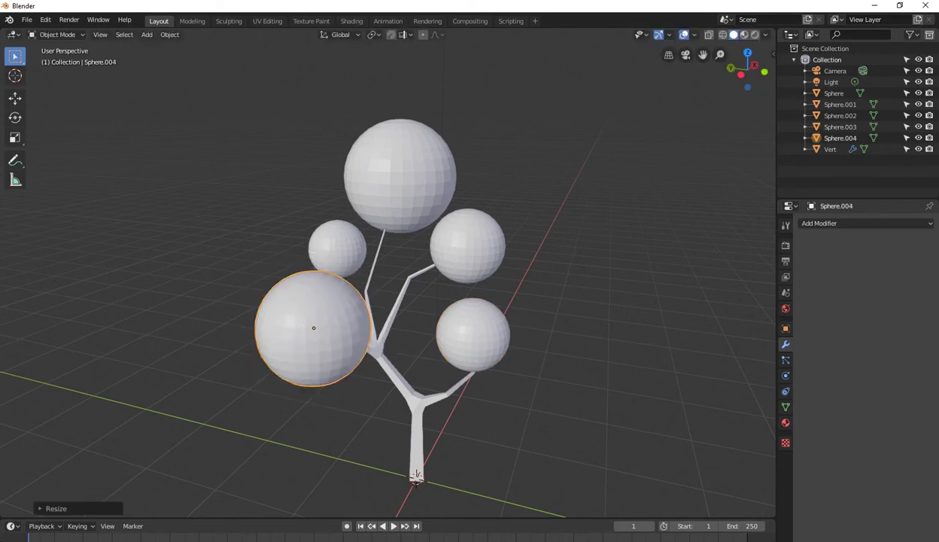
pyautogui.moveTo(275, 317)
pyautogui.mouseDown(button='middle')
pyautogui.moveTo(316, 391)
pyautogui.moveTo(301, 316)
pyautogui.moveTo(636, 310)
pyautogui.mouseUp(button='middle')
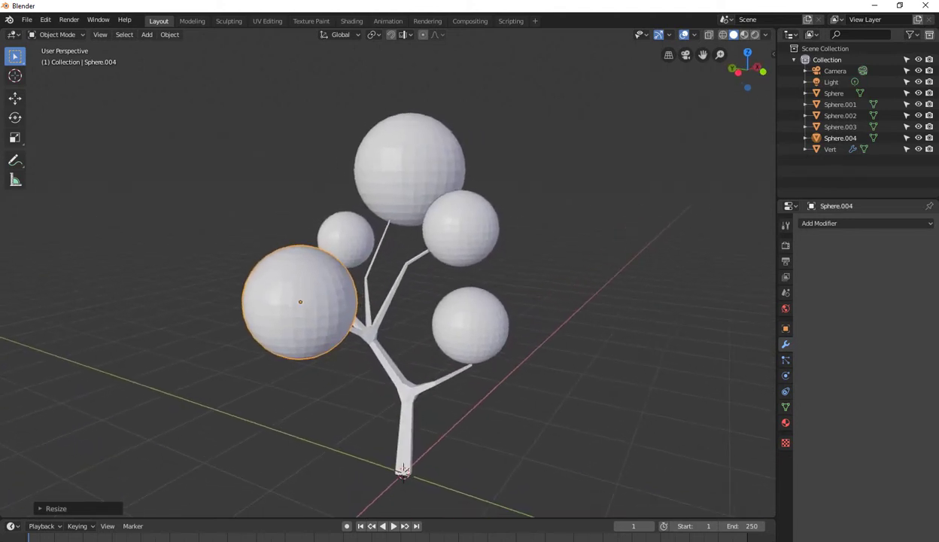
# Step: Select several spheres, test joining them with Ctrl+J, then undo the join
pyautogui.click(840, 126)
pyautogui.hotkey('ctrl', 'z')
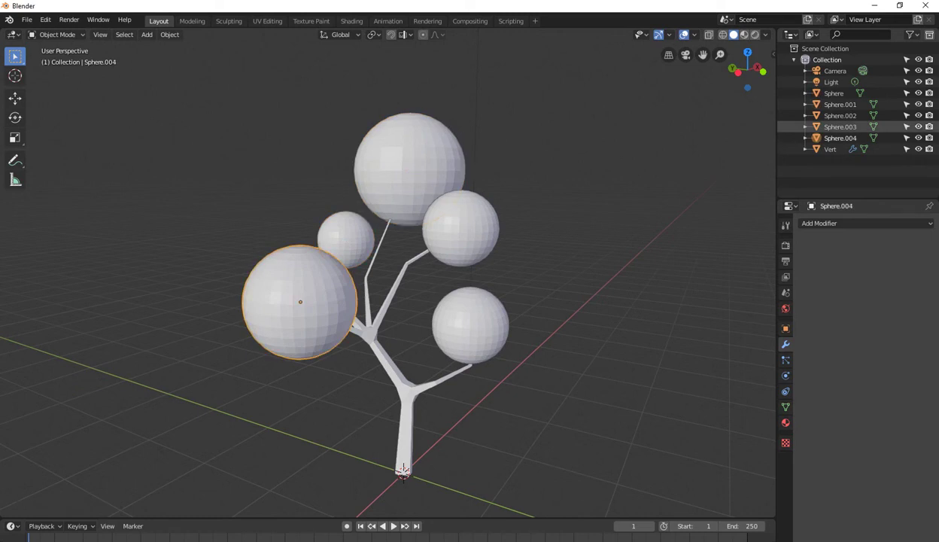
pyautogui.keyDown('shift'); pyautogui.click(345, 239); pyautogui.keyUp('shift')
pyautogui.keyDown('shift'); pyautogui.click(409, 170); pyautogui.keyUp('shift')
pyautogui.keyDown('shift'); pyautogui.click(459, 228); pyautogui.keyUp('shift')
pyautogui.keyDown('shift'); pyautogui.click(469, 325); pyautogui.keyUp('shift')
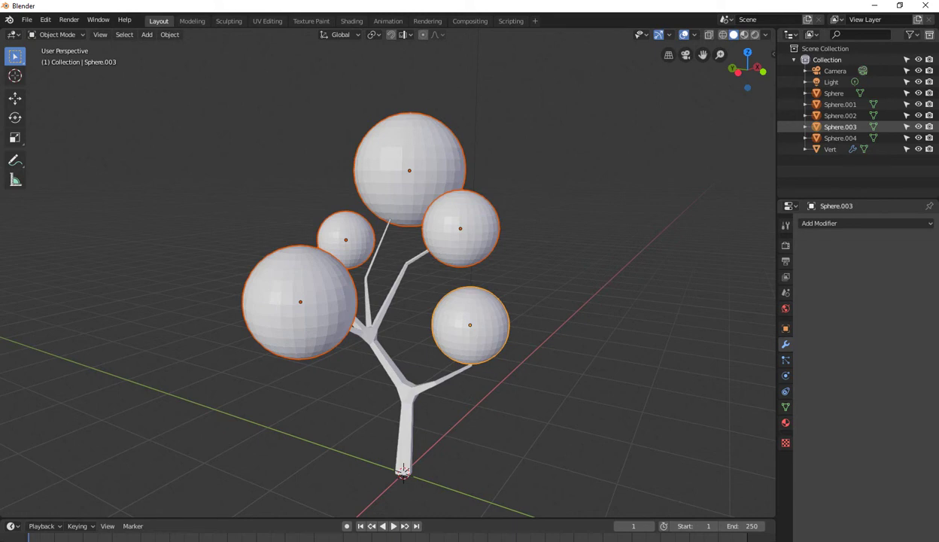
pyautogui.hotkey('ctrl', 'j')
pyautogui.hotkey('ctrl', 'z')
pyautogui.hotkey('ctrl', 'z')
pyautogui.hotkey('ctrl', 'z')
pyautogui.hotkey('ctrl', 'z')
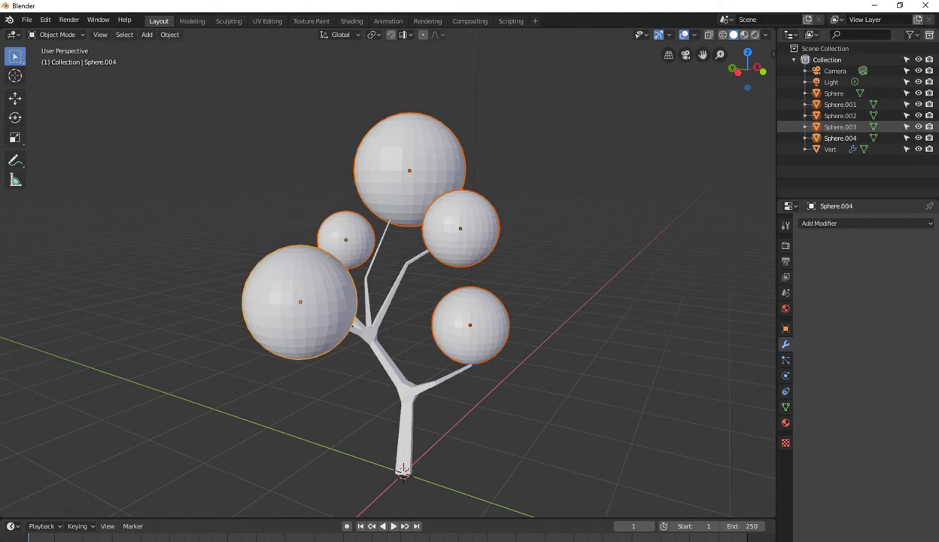
# Step: Select all five spheres in the Outliner and join them into one foliage object
pyautogui.click(833, 93)
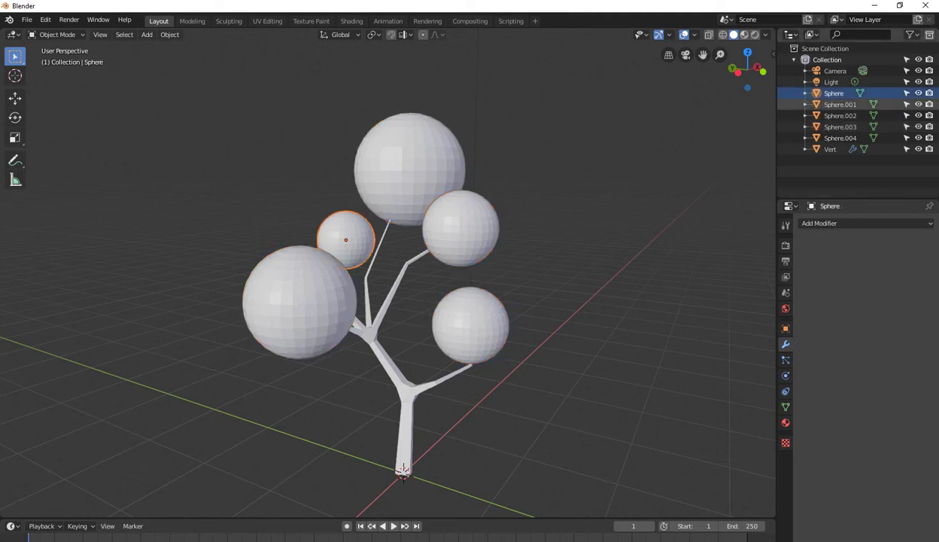
pyautogui.keyDown('ctrl'); pyautogui.click(840, 137); pyautogui.keyUp('ctrl')
pyautogui.keyDown('ctrl'); pyautogui.click(839, 127); pyautogui.keyUp('ctrl')
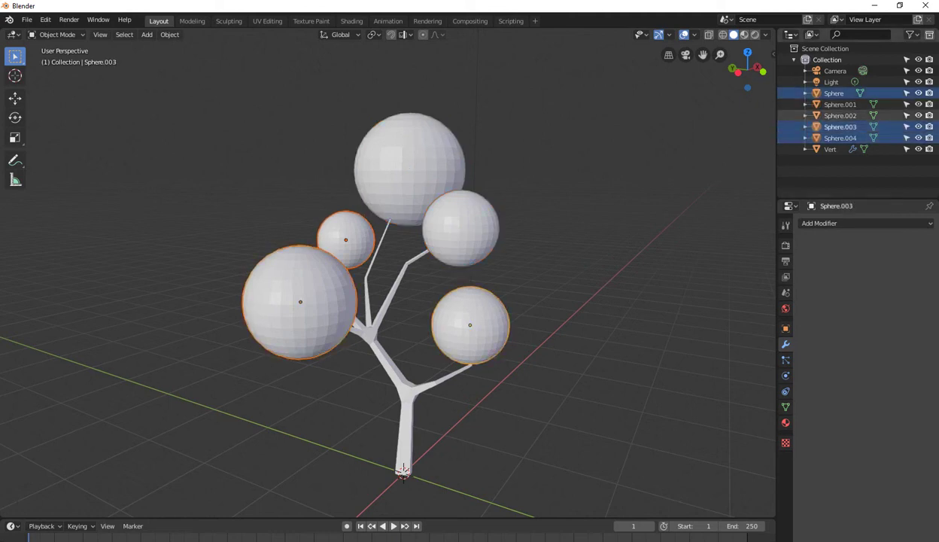
pyautogui.keyDown('ctrl'); pyautogui.click(839, 115); pyautogui.keyUp('ctrl')
pyautogui.keyDown('ctrl'); pyautogui.click(839, 104); pyautogui.keyUp('ctrl')
pyautogui.hotkey('ctrl', 'j')
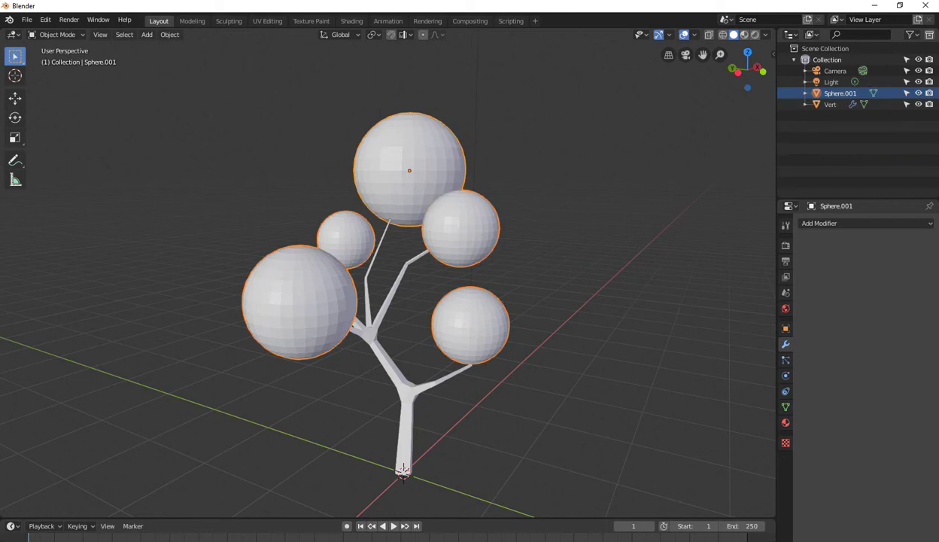
pyautogui.moveTo(452, 301); pyautogui.dragTo(474, 297, button='middle')
pyautogui.write('tree')
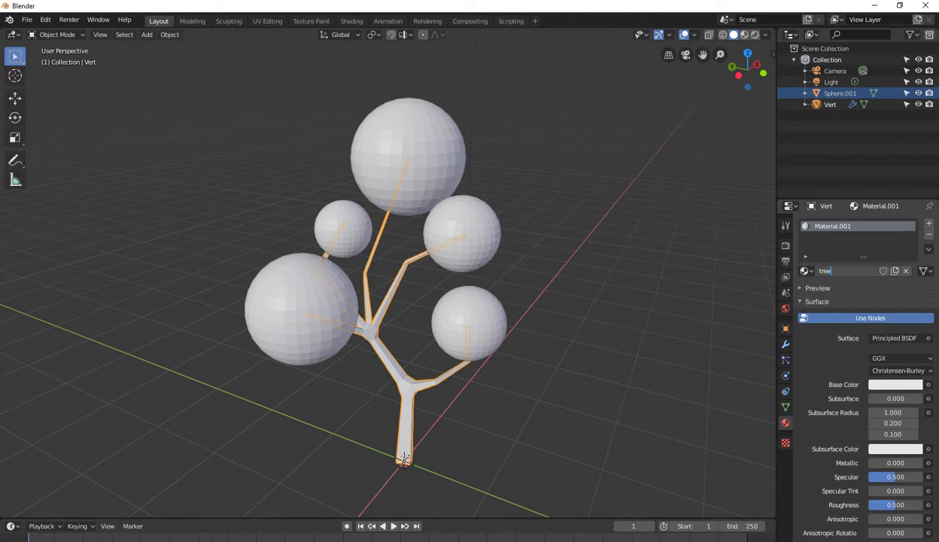
# Step: Name the trunk material 'tree' and give it a red base colour
pyautogui.press('Return')
pyautogui.click(895, 384)
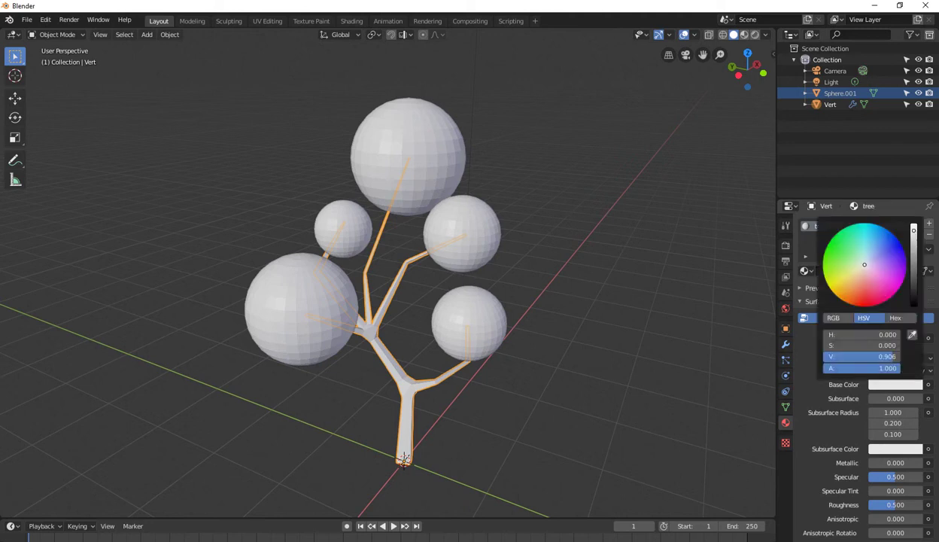
pyautogui.click(855, 303)
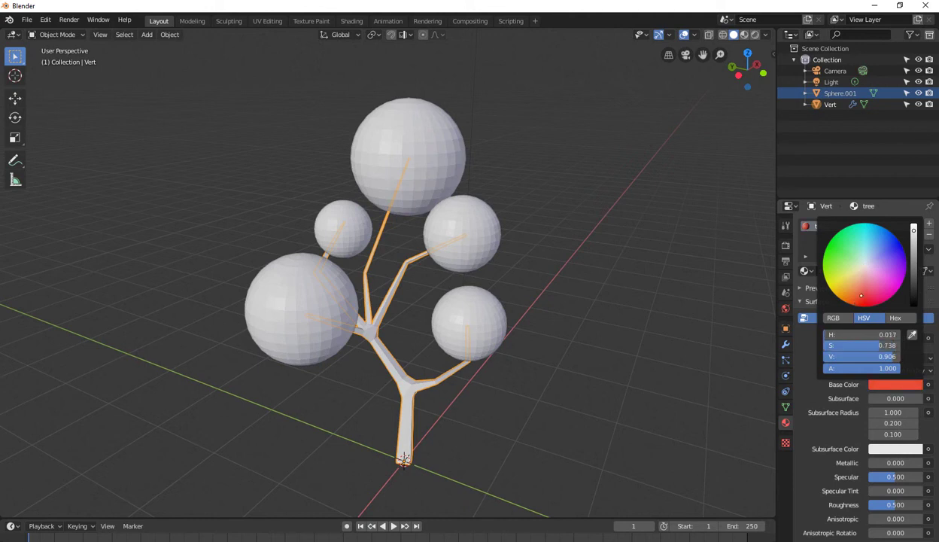
pyautogui.moveTo(527, 301); pyautogui.dragTo(512, 293, button='middle')
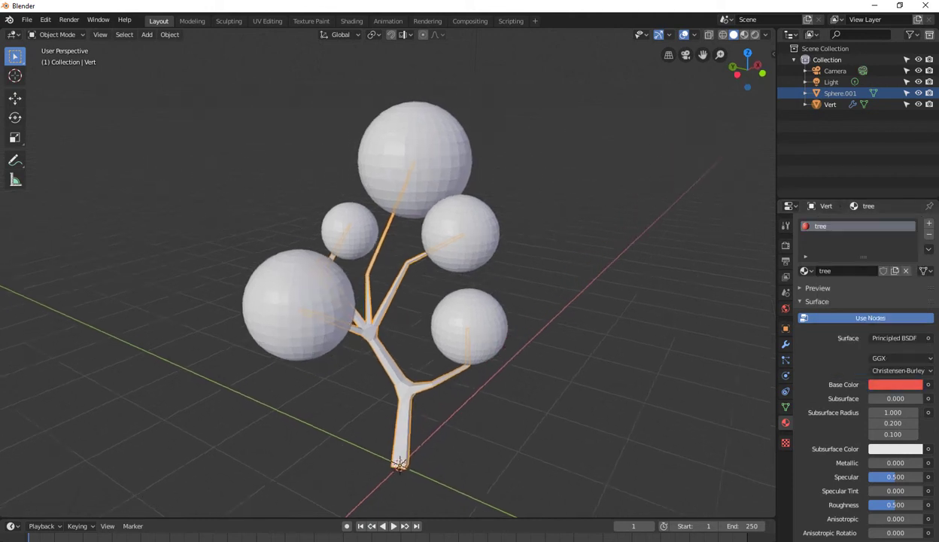
pyautogui.click(870, 318)
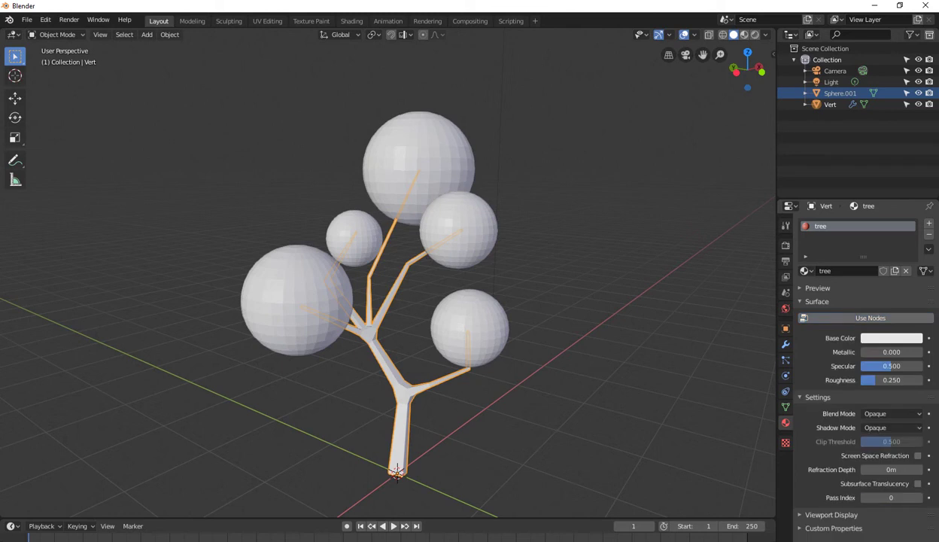
pyautogui.moveTo(527, 301); pyautogui.dragTo(550, 301, button='middle')
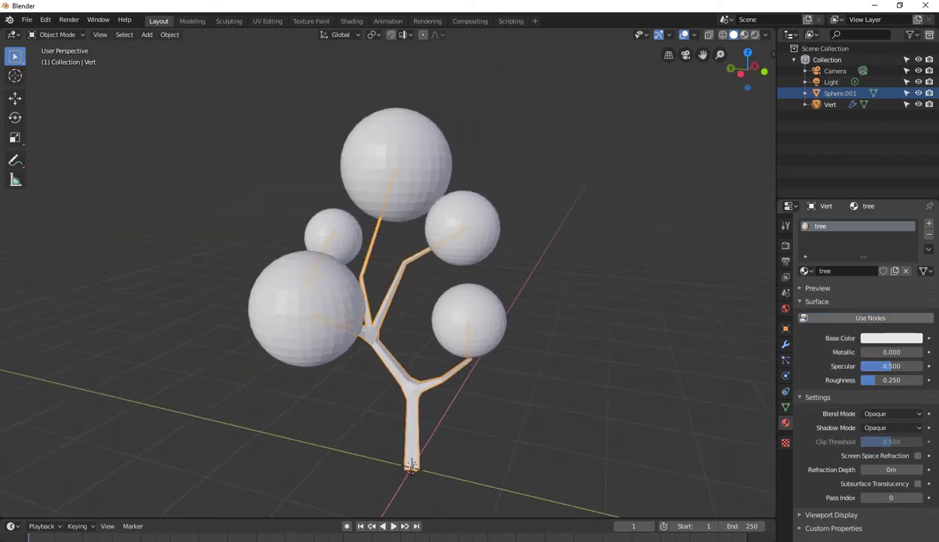
pyautogui.click(870, 318)
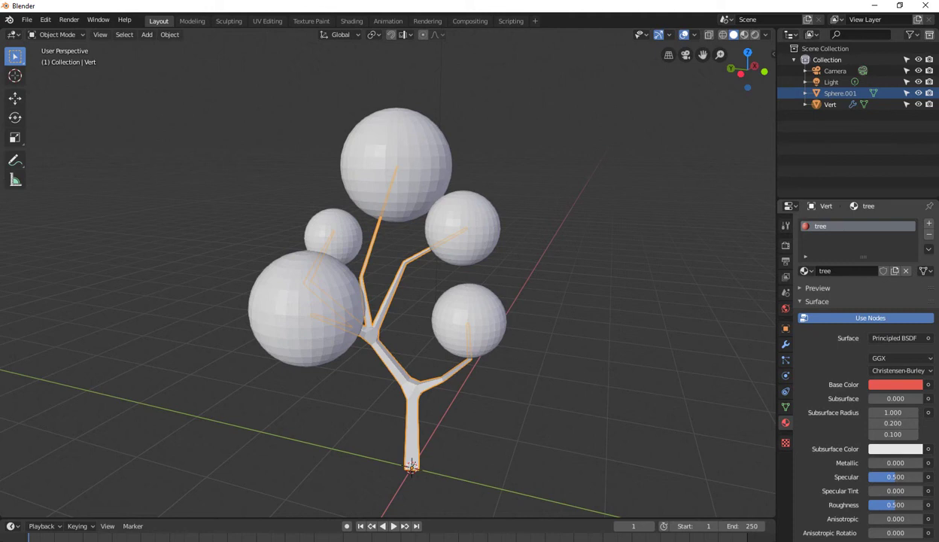
# Step: Switch the viewport to material preview and darken the trunk colour to dark reddish-brown
pyautogui.press('z')
pyautogui.press('2')
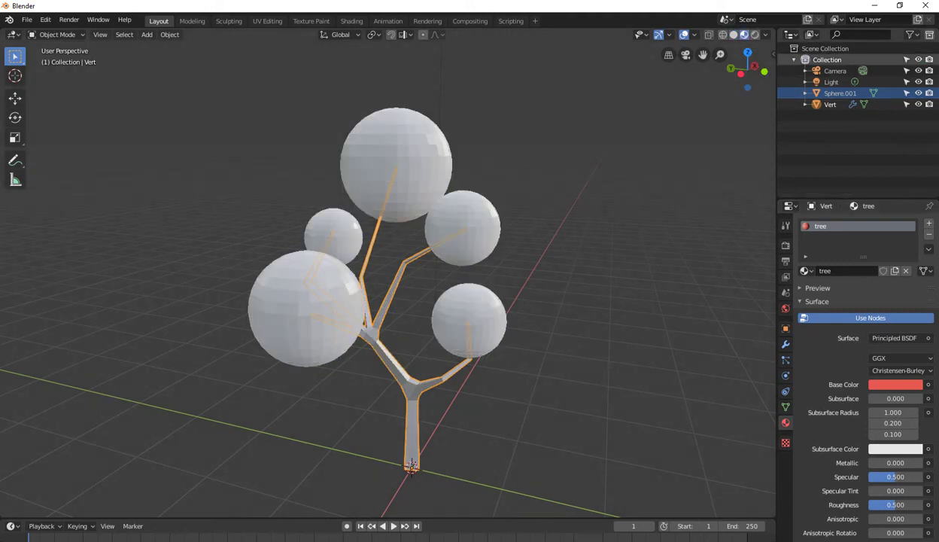
pyautogui.moveTo(338, 301); pyautogui.dragTo(451, 301, button='middle')
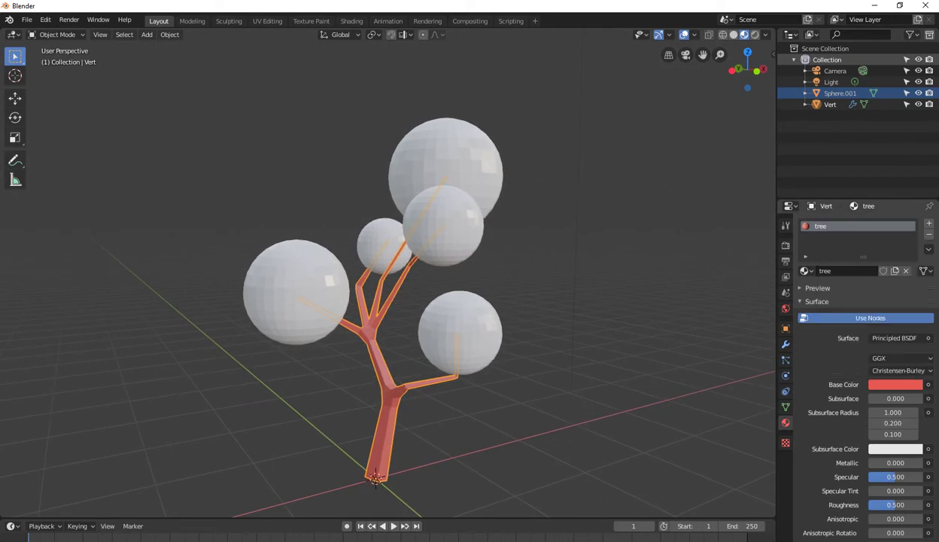
pyautogui.click(895, 384)
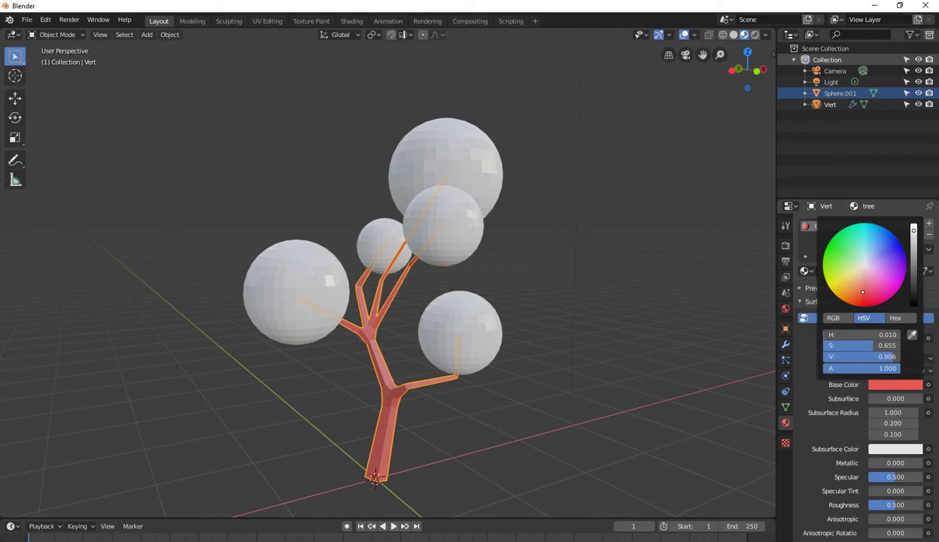
pyautogui.moveTo(862, 292); pyautogui.dragTo(863, 292)
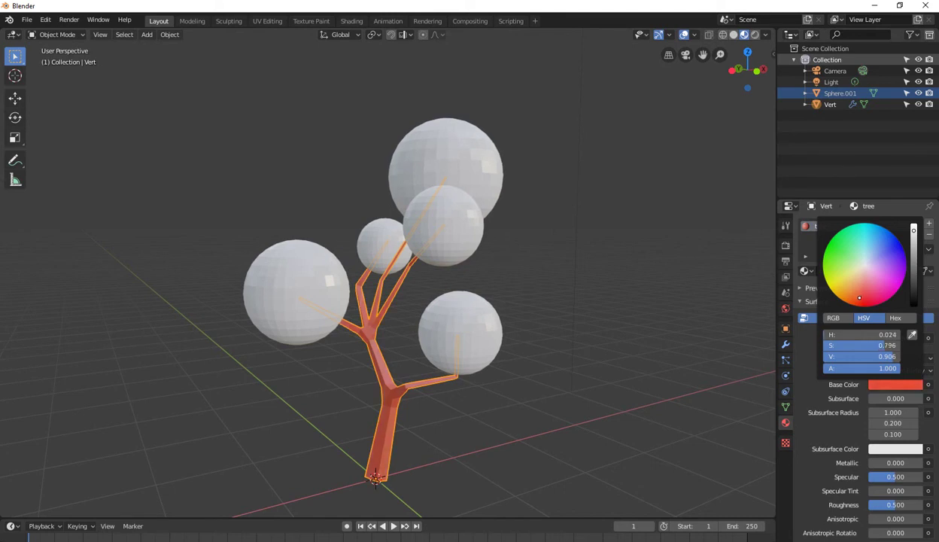
pyautogui.moveTo(913, 230); pyautogui.dragTo(913, 282)
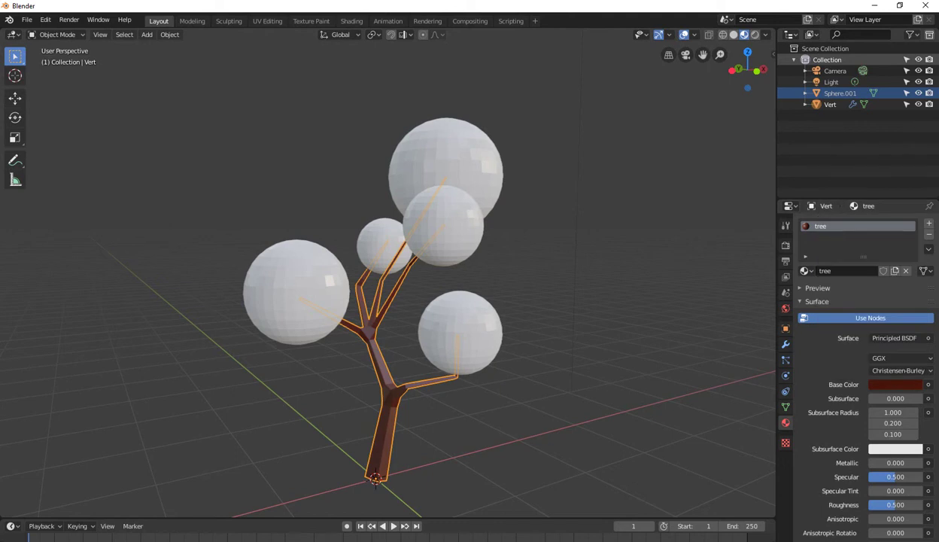
pyautogui.moveTo(451, 301); pyautogui.dragTo(406, 301, button='middle')
# Step: Give the foliage spheres a new material, Material.001, with a darker green base colour
pyautogui.click(840, 92)
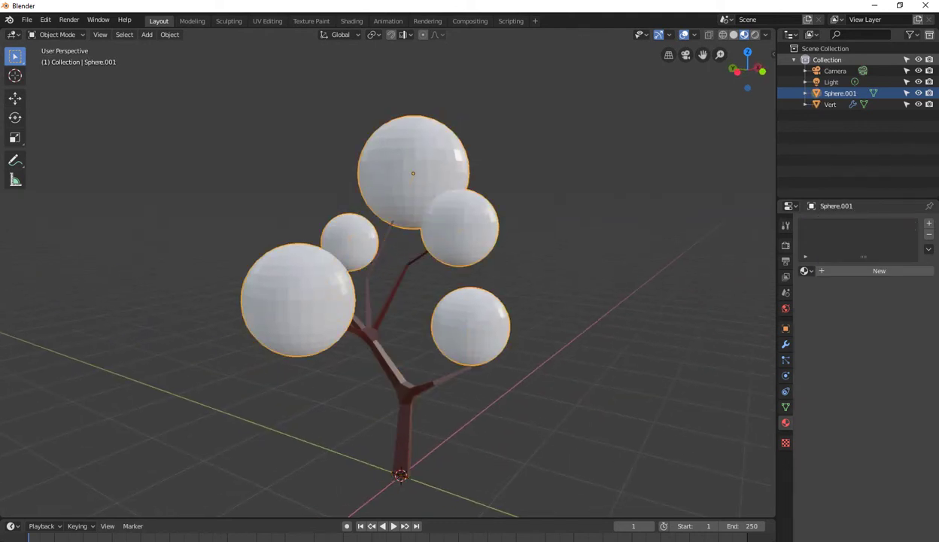
pyautogui.click(878, 270)
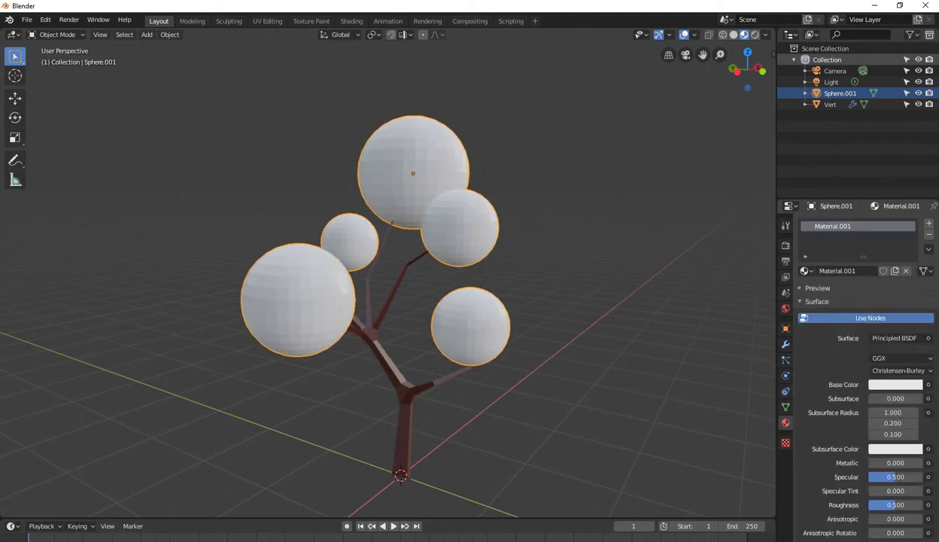
pyautogui.click(896, 384)
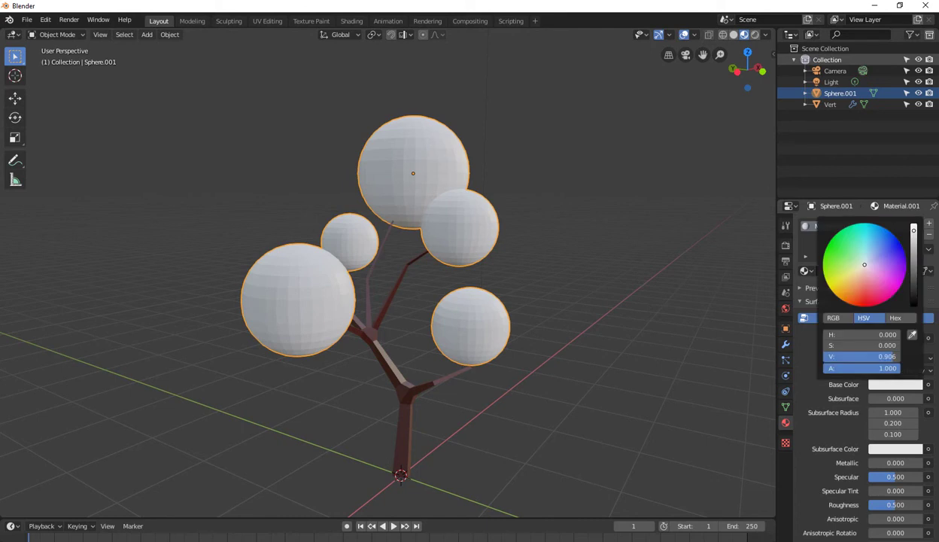
pyautogui.moveTo(865, 264); pyautogui.dragTo(841, 256)
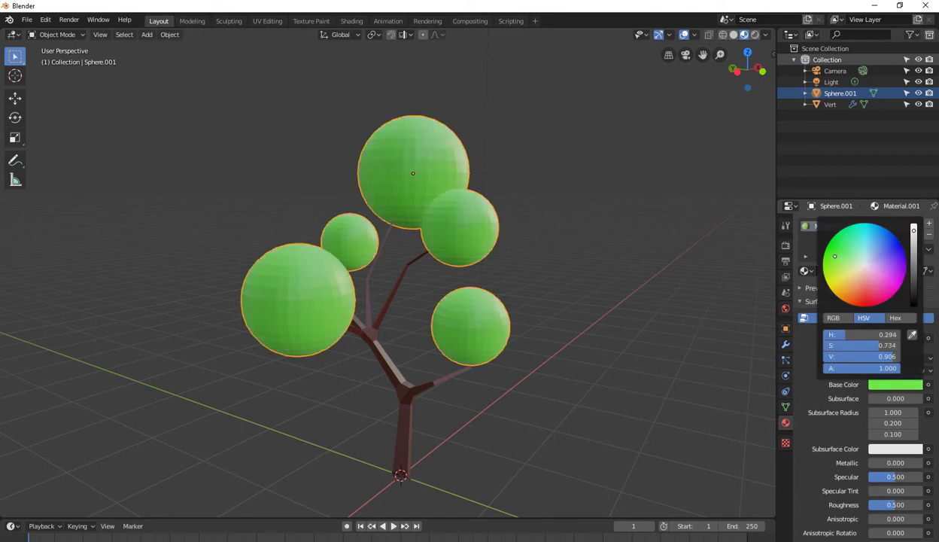
pyautogui.moveTo(913, 228)
pyautogui.mouseDown()
pyautogui.moveTo(913, 272)
pyautogui.moveTo(913, 256)
pyautogui.mouseUp()
# Step: Bring up the Add Modifier menu in the foliage's Modifier properties
pyautogui.moveTo(452, 339); pyautogui.dragTo(715, 355, button='middle')
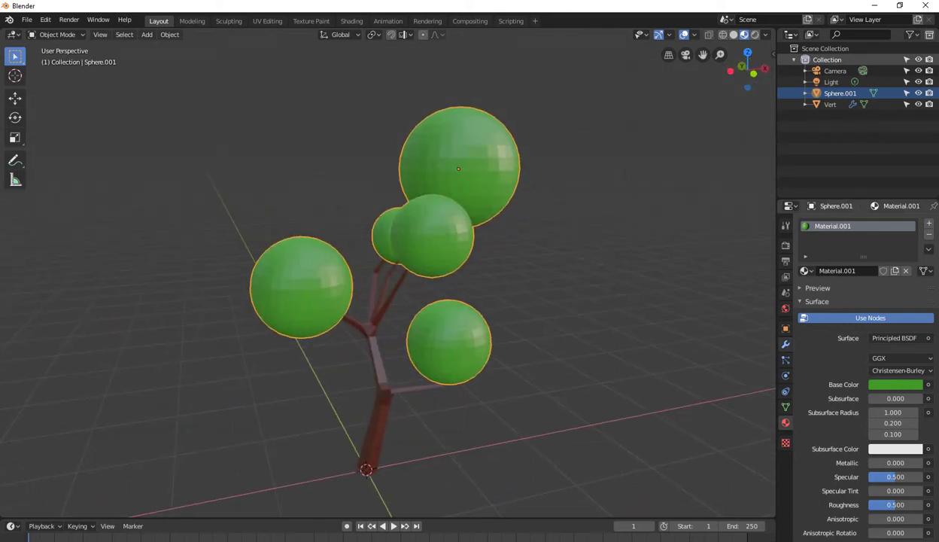
pyautogui.click(786, 343)
pyautogui.click(865, 223)
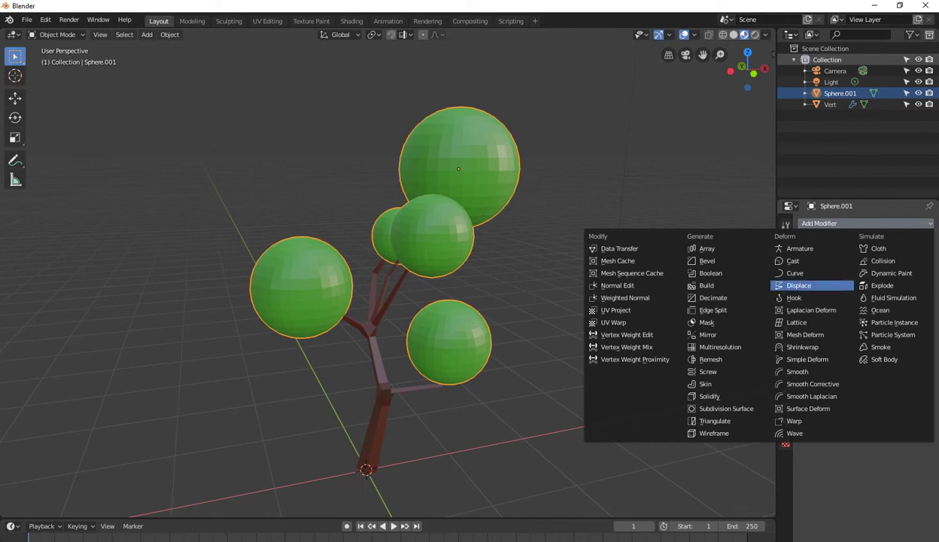
# Step: Add a Displace modifier with a new texture, then discard that first Displace modifier
pyautogui.click(799, 285)
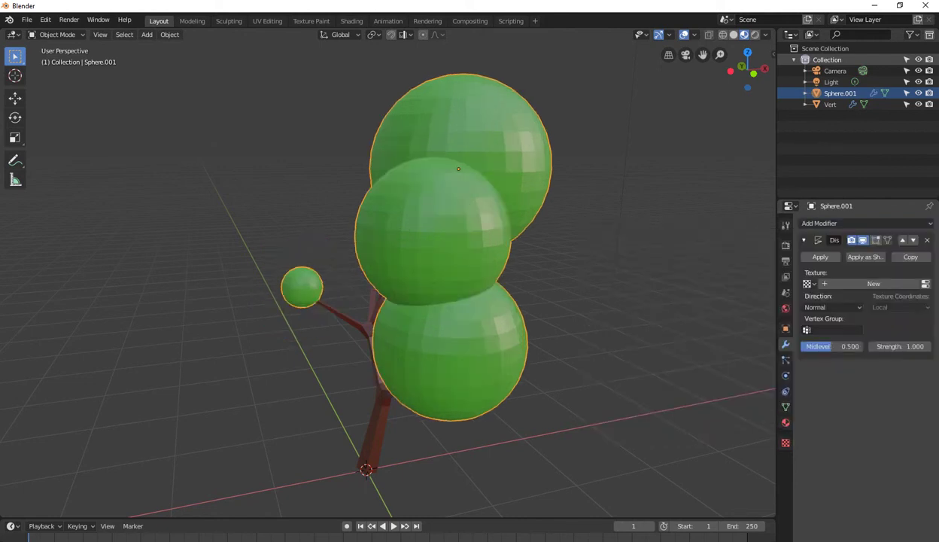
pyautogui.click(873, 282)
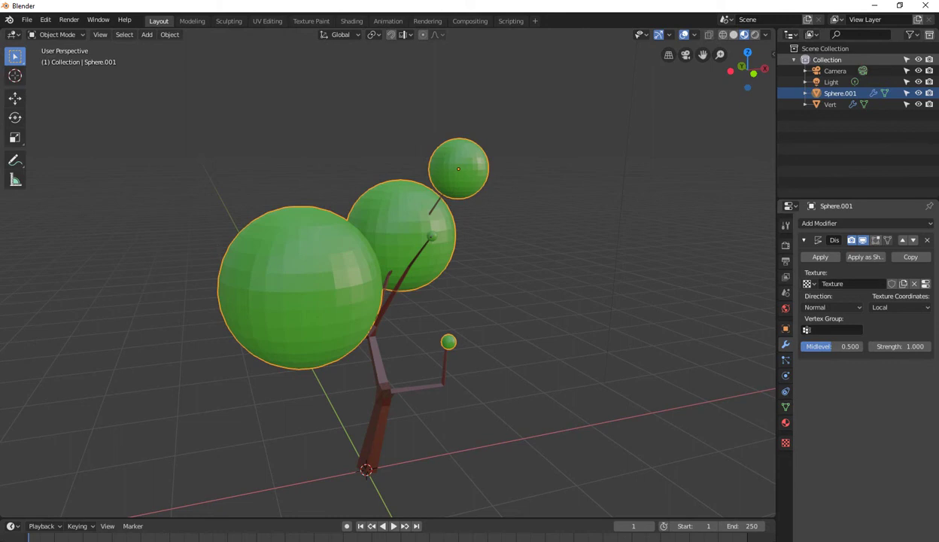
pyautogui.click(832, 284)
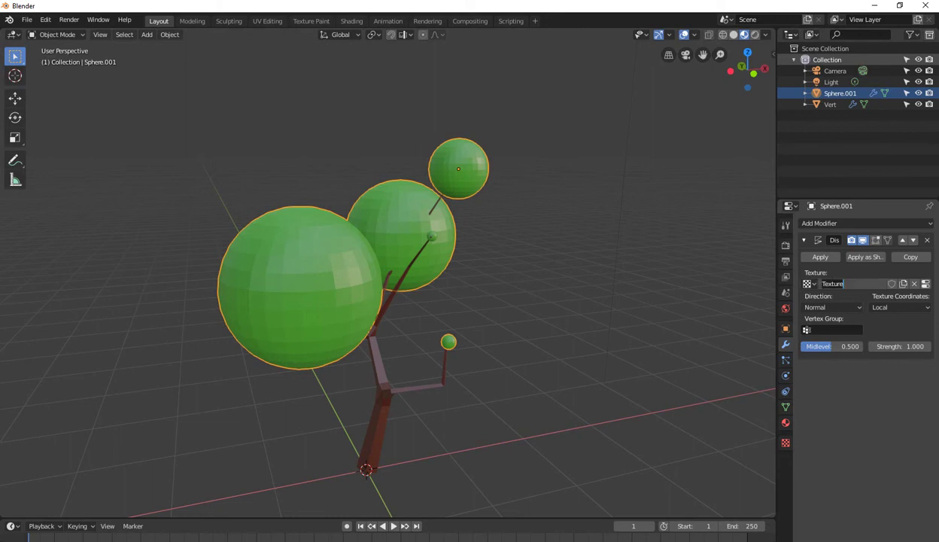
pyautogui.press('Return')
pyautogui.click(809, 283)
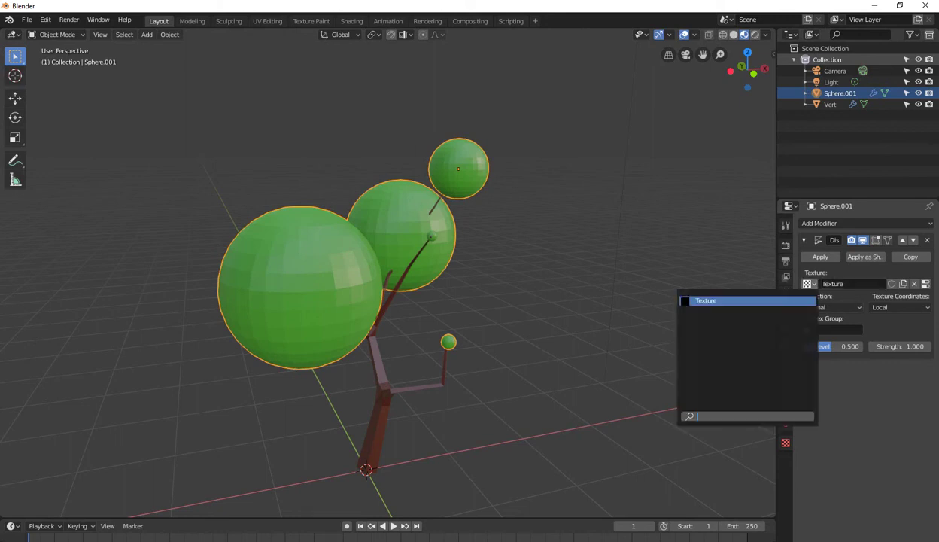
pyautogui.click(832, 283)
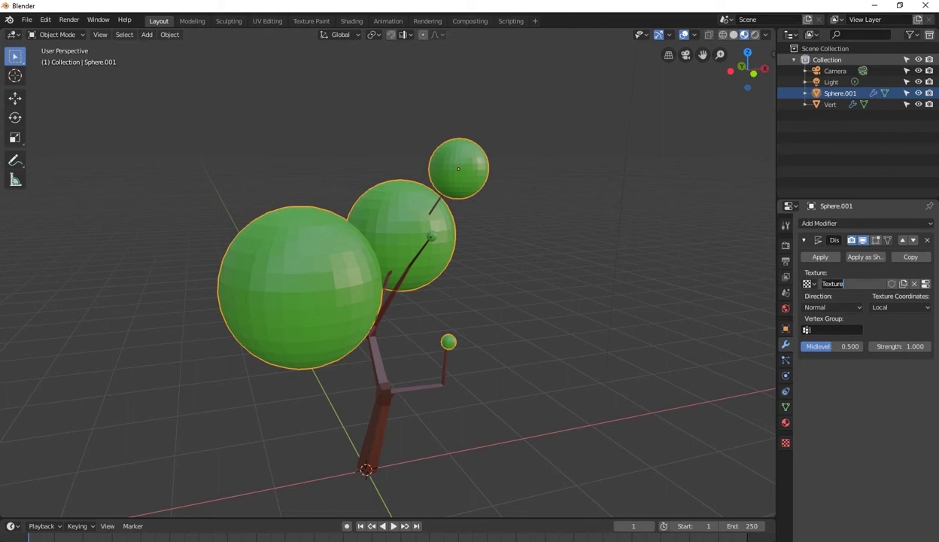
pyautogui.press('Return')
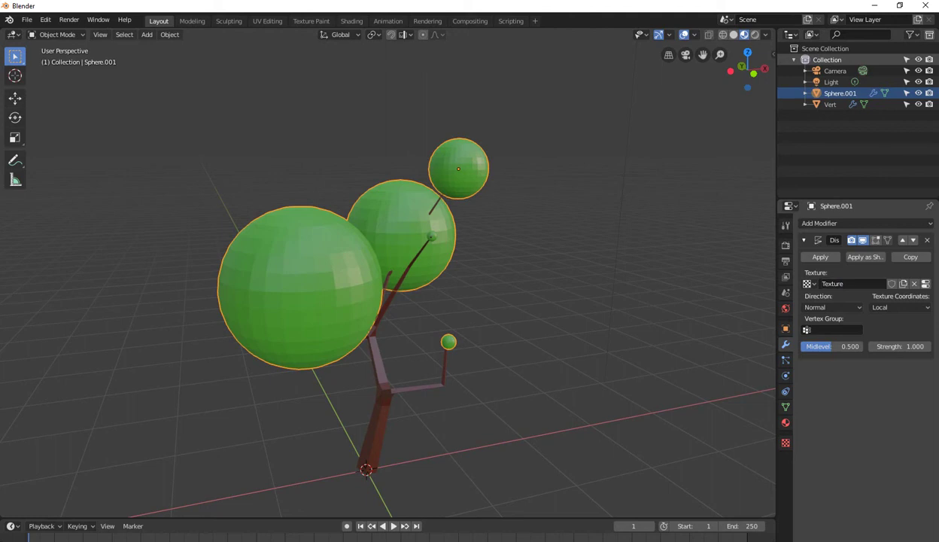
pyautogui.click(820, 256)
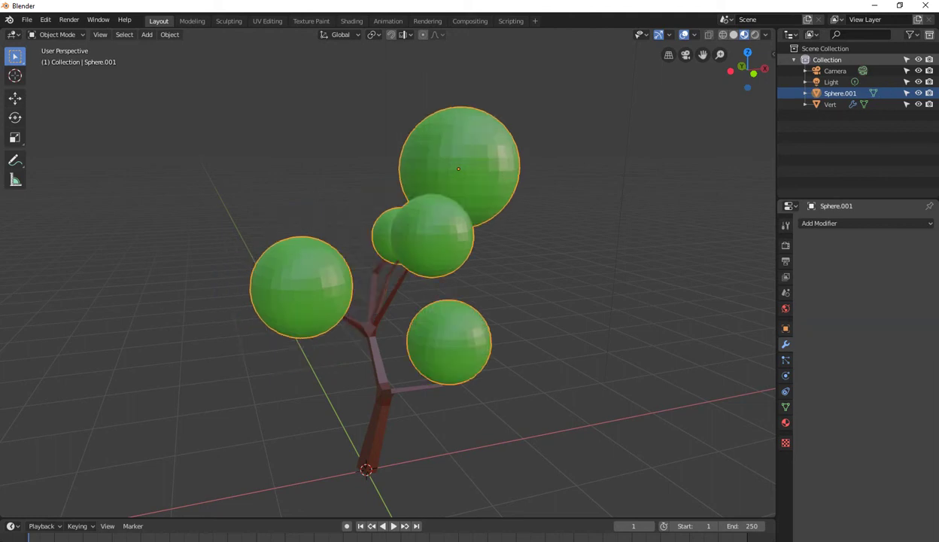
# Step: Add a fresh Displace modifier with a new texture set to type Clouds
pyautogui.click(805, 223)
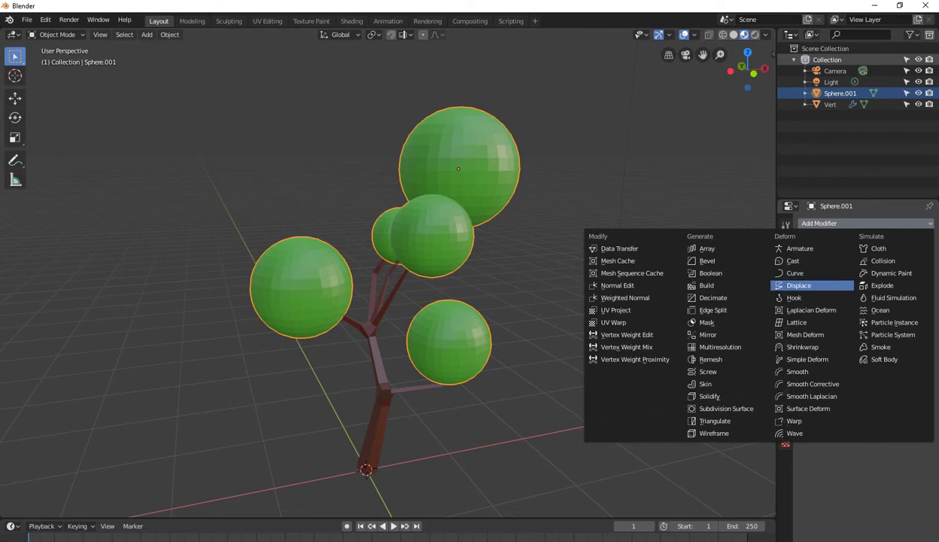
pyautogui.click(799, 285)
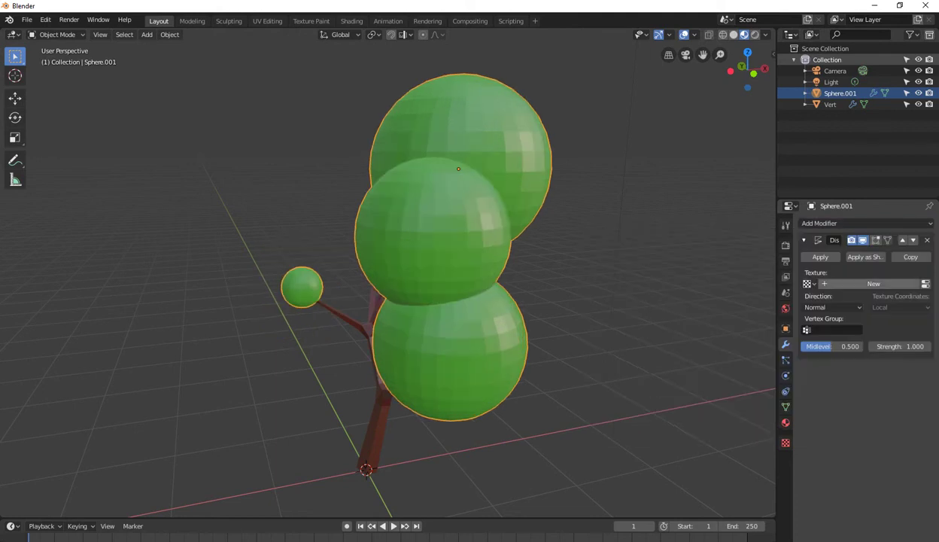
pyautogui.click(874, 283)
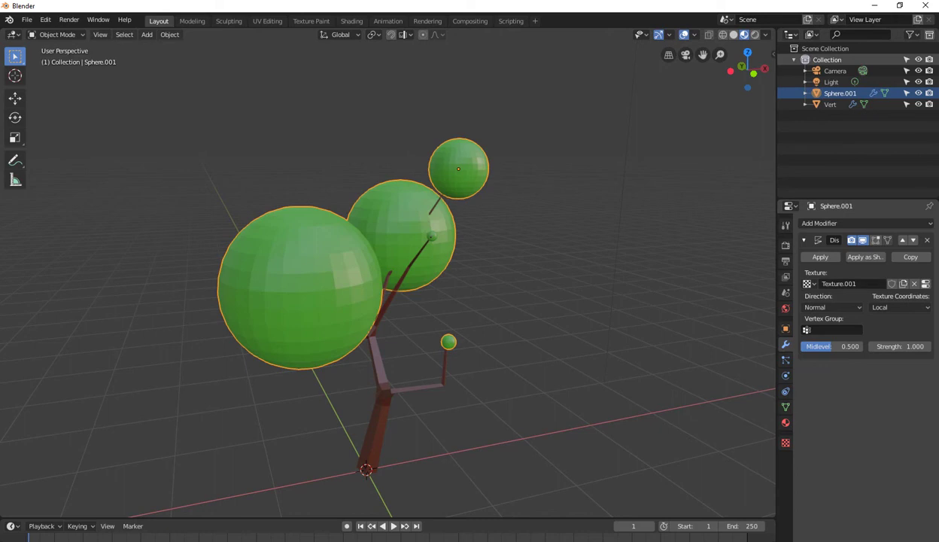
pyautogui.click(925, 283)
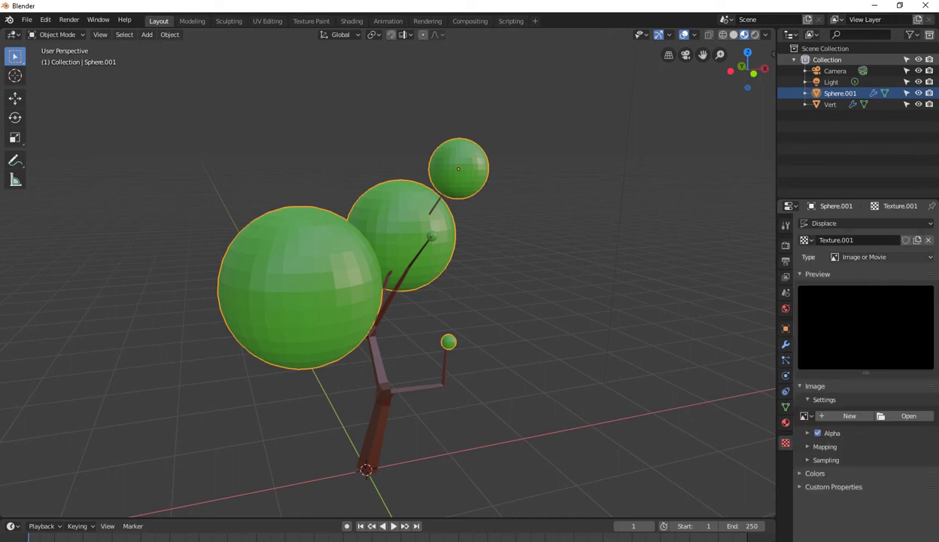
pyautogui.click(880, 257)
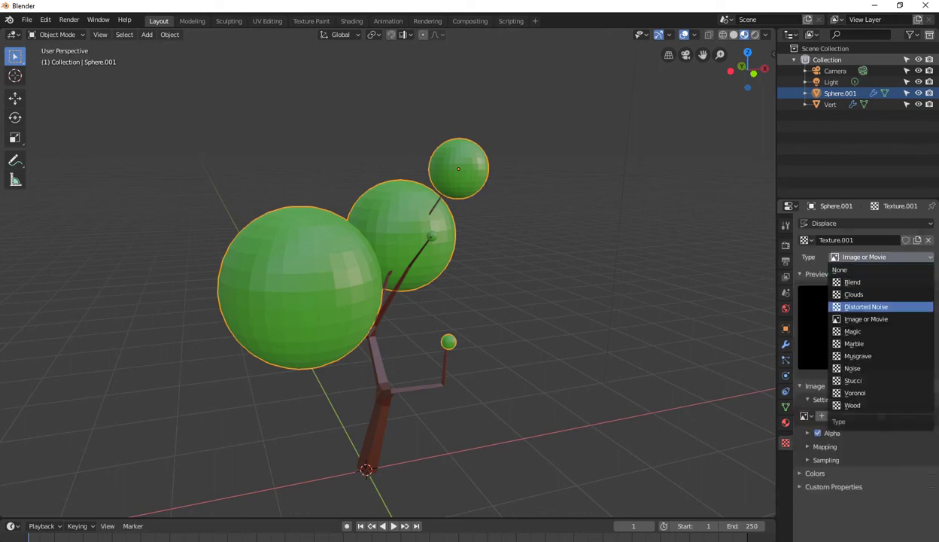
pyautogui.click(854, 294)
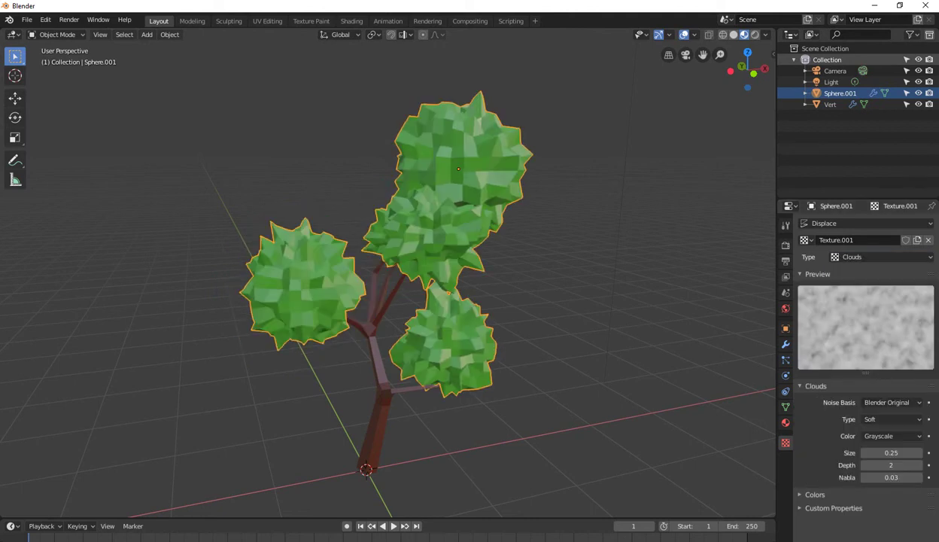
# Step: Set the Displace strength to -1 and push it further negative for spikier leaves
pyautogui.moveTo(451, 301); pyautogui.dragTo(481, 301, button='middle')
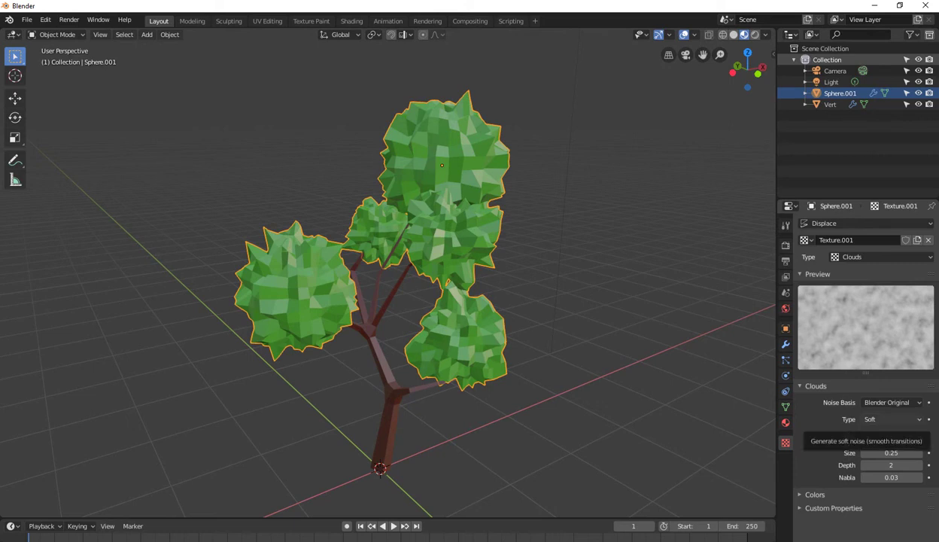
pyautogui.moveTo(526, 301); pyautogui.dragTo(308, 316, button='middle')
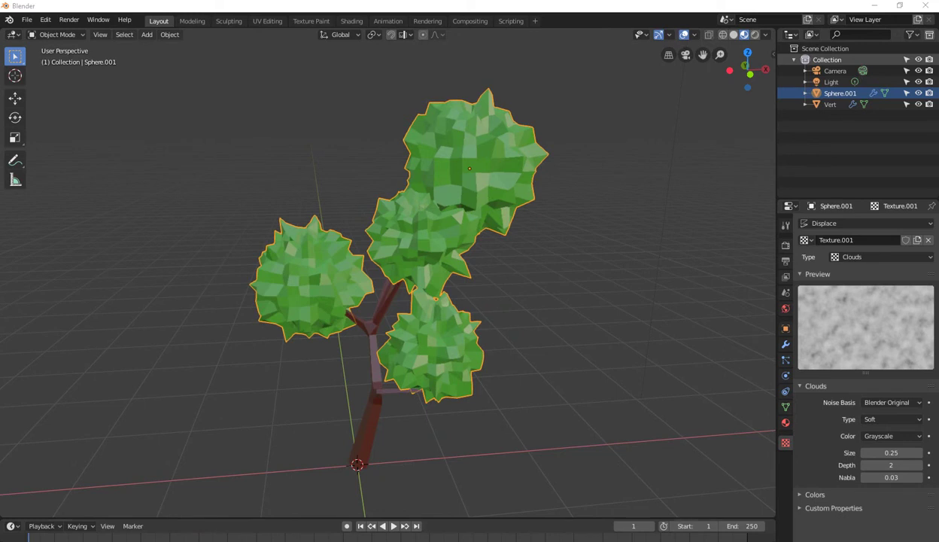
pyautogui.click(785, 344)
pyautogui.doubleClick(900, 346)
pyautogui.write('-1')
pyautogui.press('Return')
pyautogui.moveTo(900, 346)
pyautogui.mouseDown()
pyautogui.moveTo(877, 346)
pyautogui.moveTo(930, 346)
pyautogui.mouseUp()
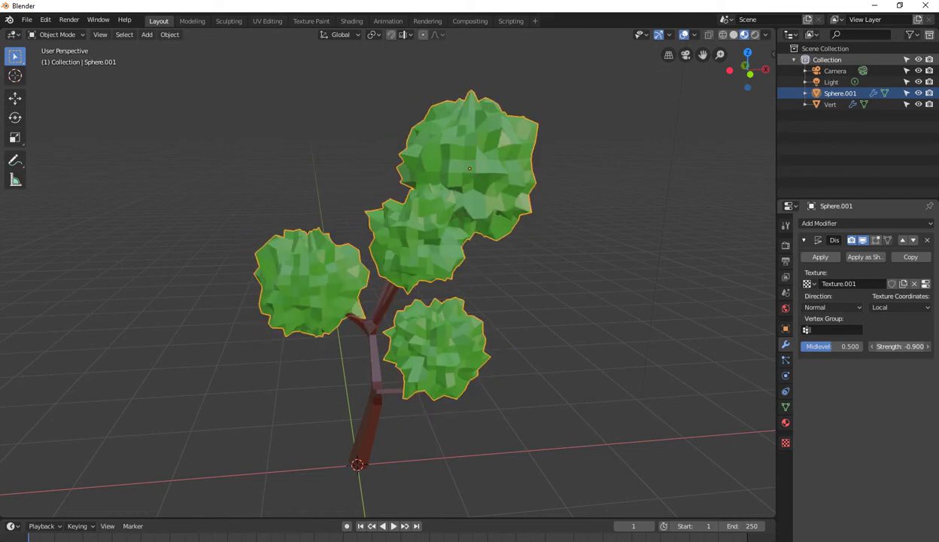
# Step: Try Displace strengths 0 and 0.2, settling on 0.3
pyautogui.click(900, 346)
pyautogui.write('0')
pyautogui.press('Return')
pyautogui.moveTo(899, 346); pyautogui.dragTo(907, 346)
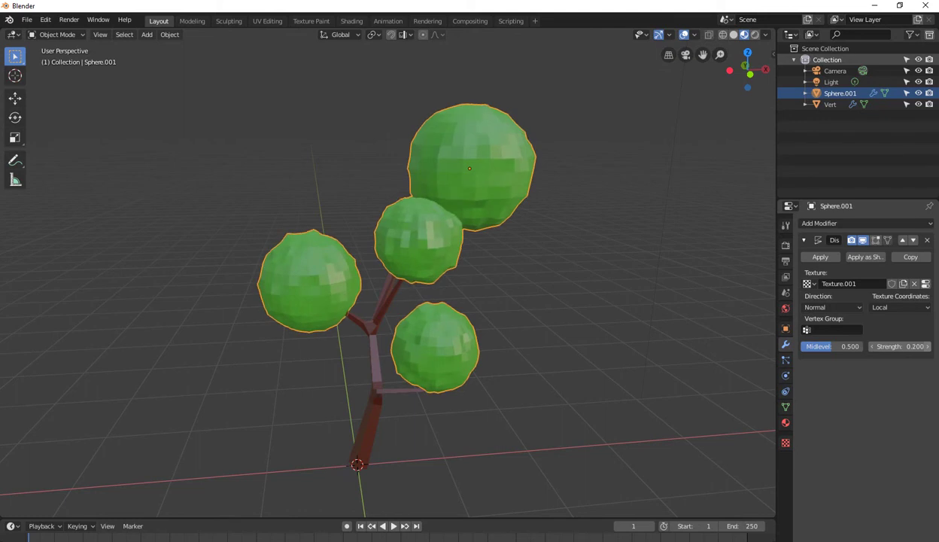
pyautogui.moveTo(452, 300); pyautogui.dragTo(526, 308, button='middle')
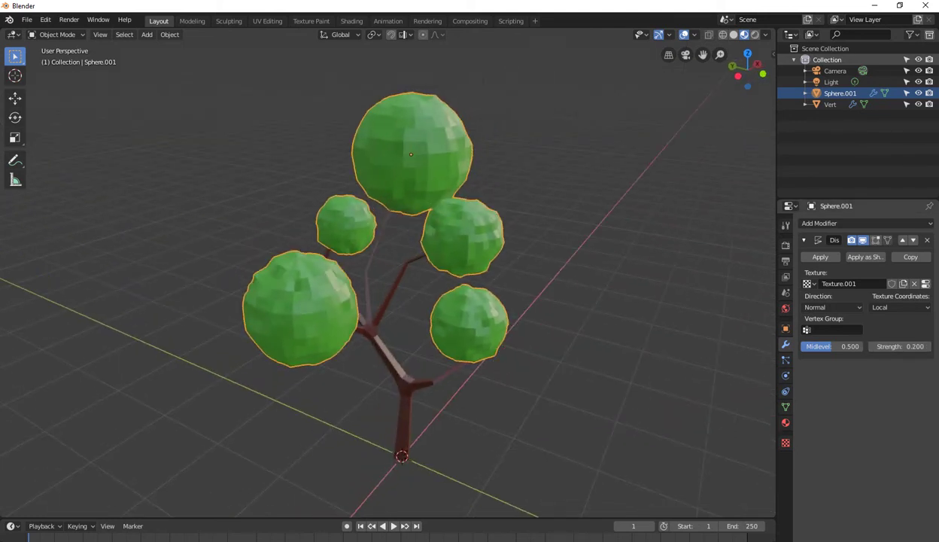
pyautogui.moveTo(900, 347)
pyautogui.mouseDown()
pyautogui.moveTo(907, 346)
pyautogui.moveTo(900, 346)
pyautogui.mouseUp()
pyautogui.moveTo(452, 301); pyautogui.dragTo(422, 301, button='middle')
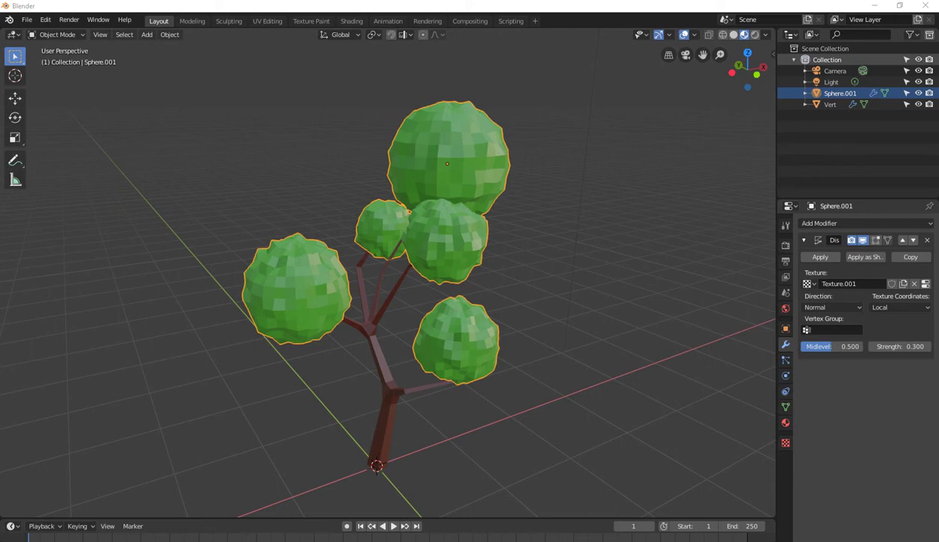
pyautogui.moveTo(452, 301); pyautogui.dragTo(241, 325, button='middle')
# Step: Check the trunk object Vert's vertices inside the foliage in Edit Mode
pyautogui.click(397, 407)
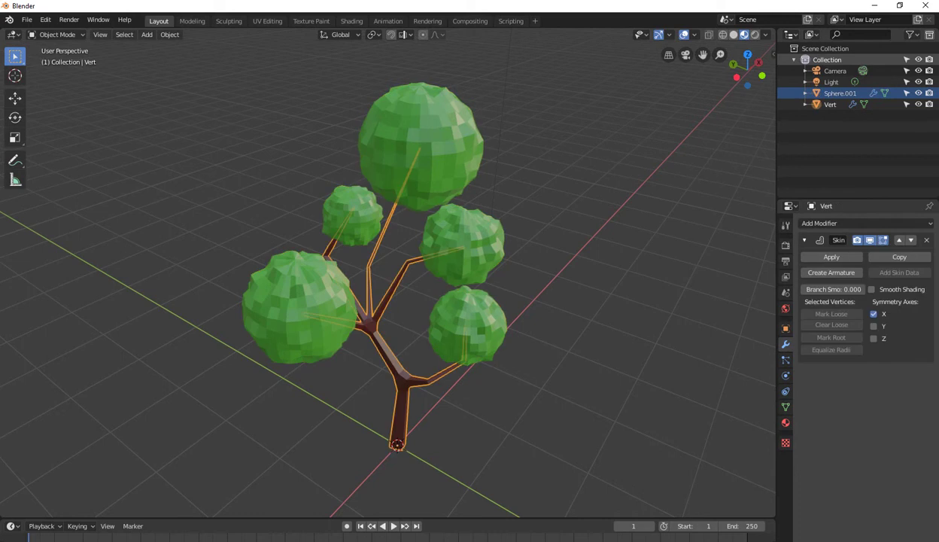
pyautogui.press('Tab')
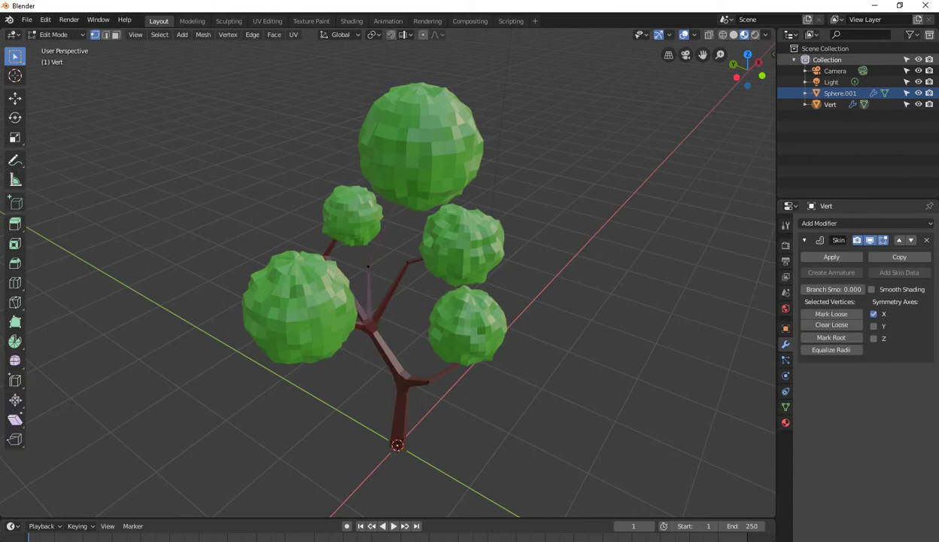
pyautogui.click(367, 266)
pyautogui.press('Tab')
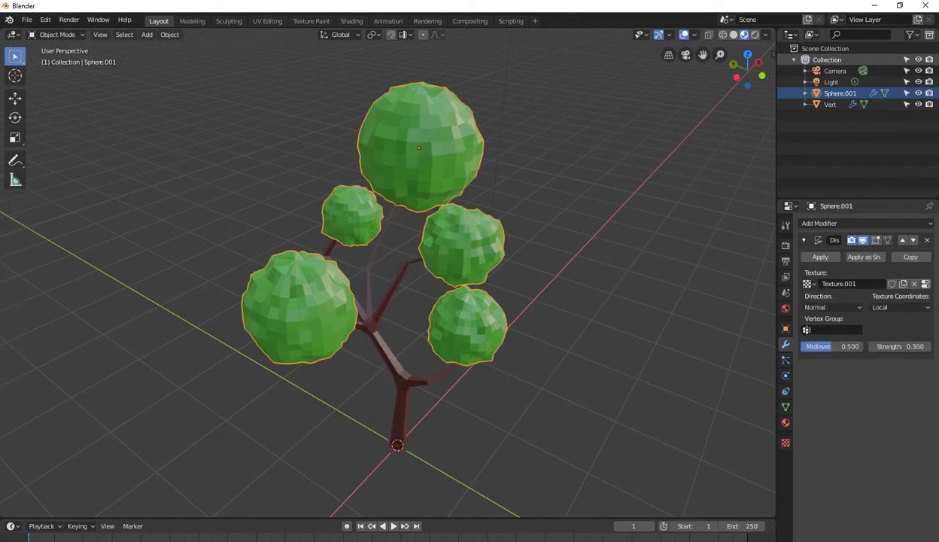
# Step: In Edit Mode on the foliage, box-select the left sphere's vertices
pyautogui.press('Tab')
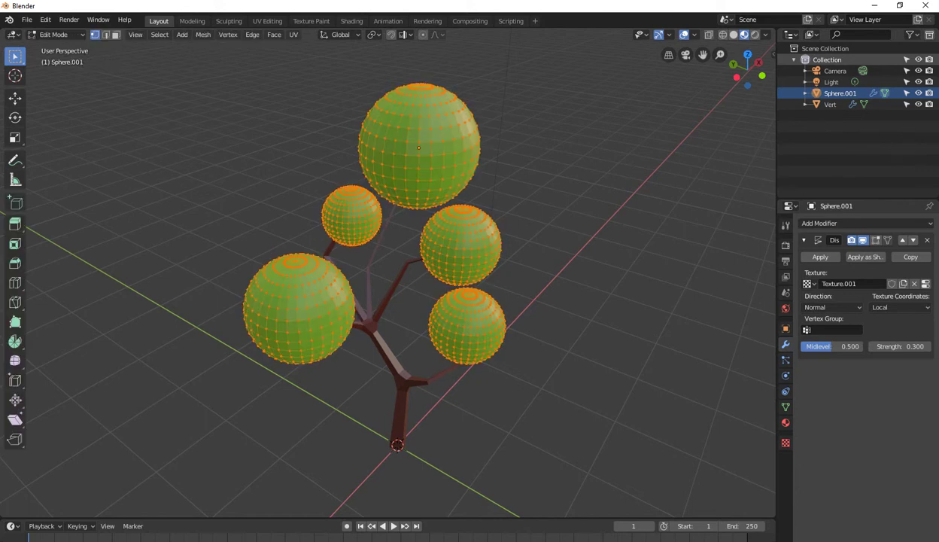
pyautogui.hotkey('alt', 'a')
pyautogui.press('a')
pyautogui.hotkey('alt', 'a')
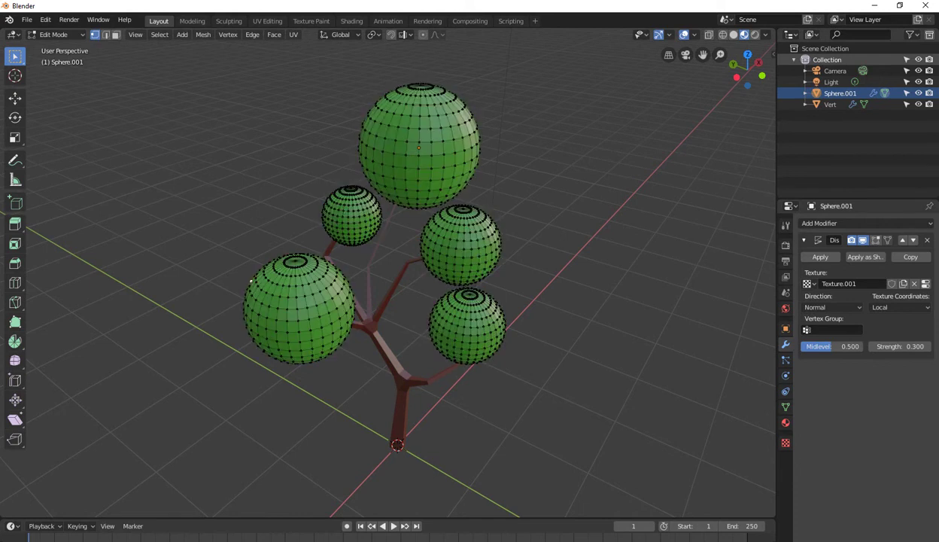
pyautogui.scroll(-1, 387, 292)
pyautogui.moveTo(387, 292); pyautogui.dragTo(433, 287, button='middle')
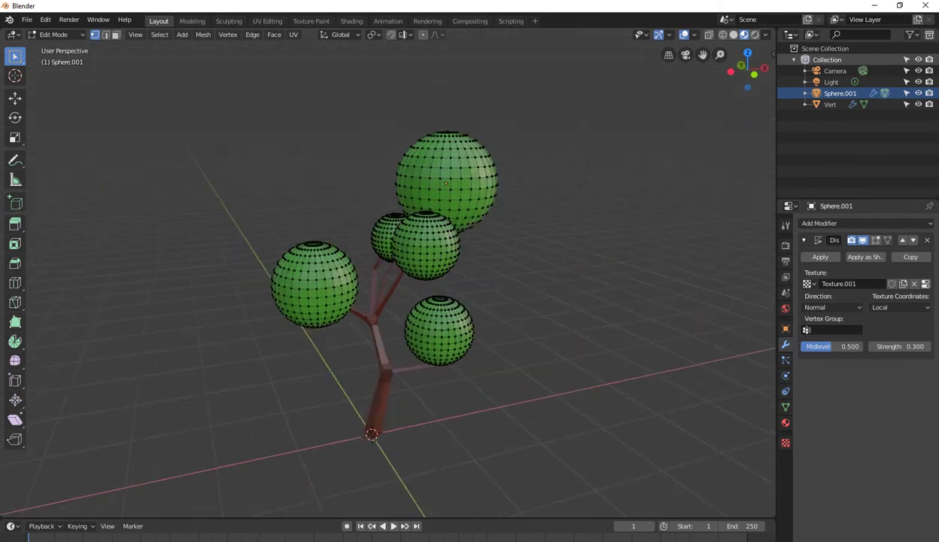
pyautogui.moveTo(234, 212); pyautogui.dragTo(358, 337)
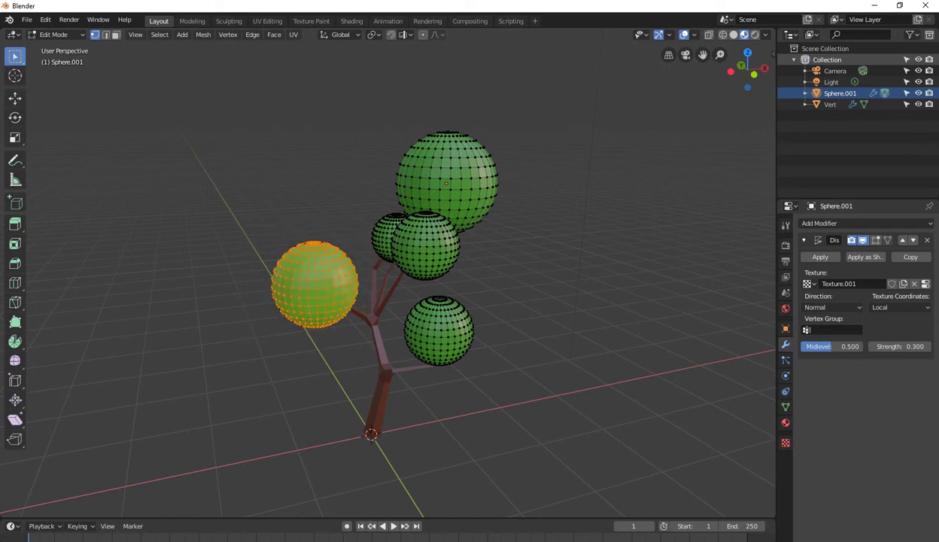
pyautogui.moveTo(433, 287); pyautogui.dragTo(463, 260, button='middle')
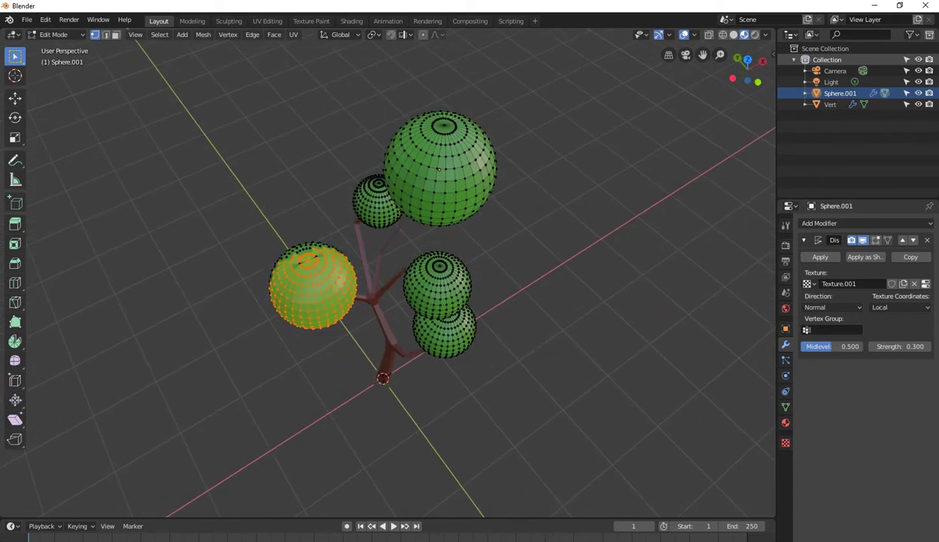
# Step: Turn on see-through wireframe and box-select the entire left sphere, back vertices included
pyautogui.hotkey('shift', 'z')
pyautogui.moveTo(241, 223); pyautogui.dragTo(352, 352)
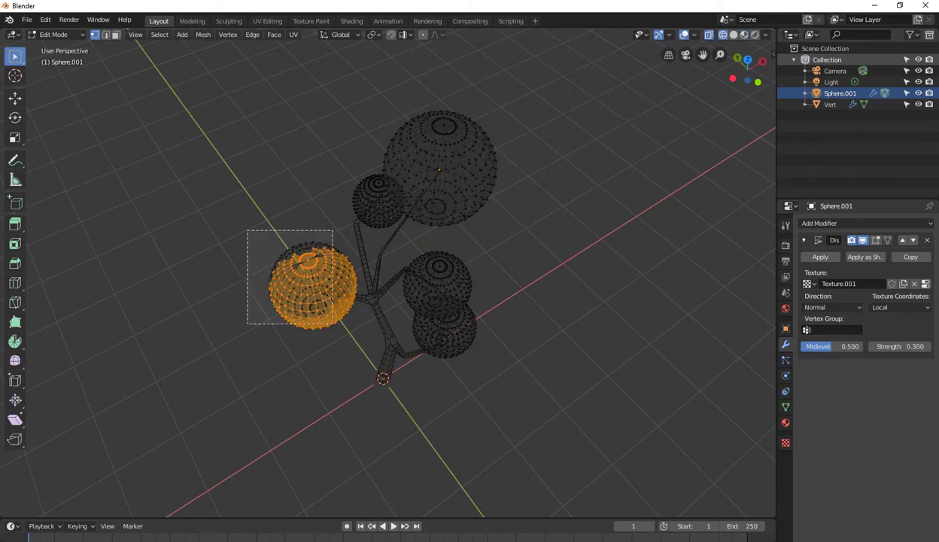
pyautogui.moveTo(421, 226)
pyautogui.mouseDown(button='middle')
pyautogui.moveTo(404, 168)
pyautogui.moveTo(410, 192)
pyautogui.mouseUp(button='middle')
pyautogui.hotkey('alt', 'a')
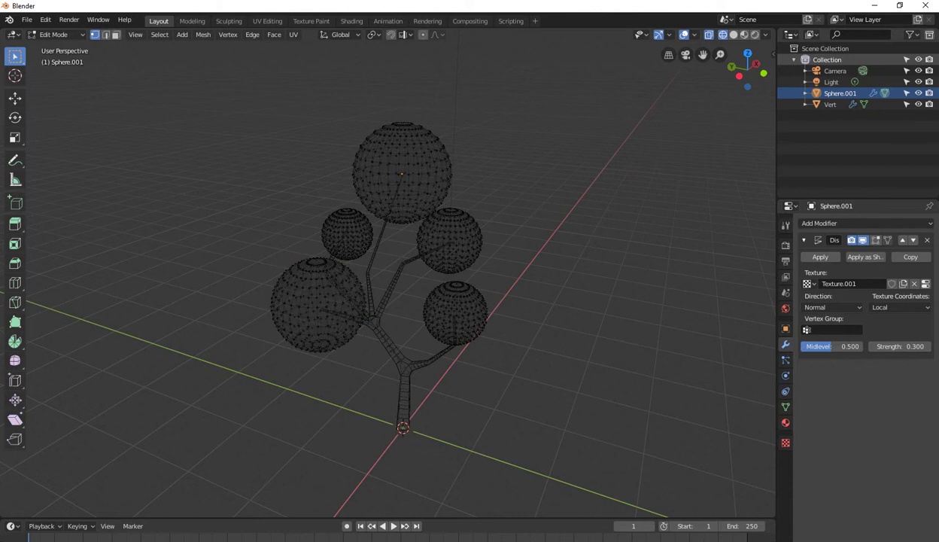
pyautogui.moveTo(240, 244); pyautogui.dragTo(272, 306)
pyautogui.moveTo(271, 306); pyautogui.dragTo(338, 301, button='middle')
pyautogui.hotkey('alt', 'a')
pyautogui.moveTo(258, 218); pyautogui.dragTo(367, 364)
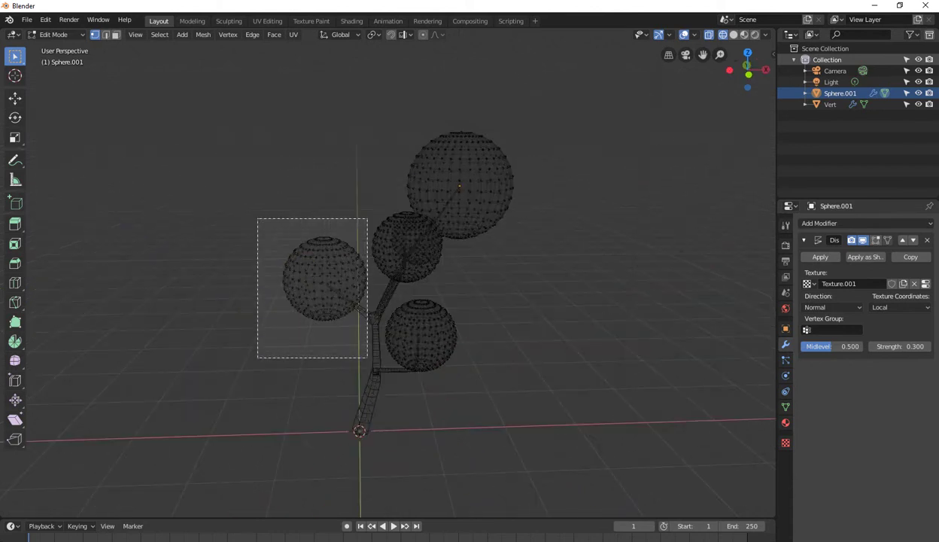
pyautogui.moveTo(367, 365); pyautogui.dragTo(421, 354, button='middle')
# Step: Duplicate the left sphere, move it to the canopy centre, rotate it and enlarge it
pyautogui.hotkey('shift', 'd')
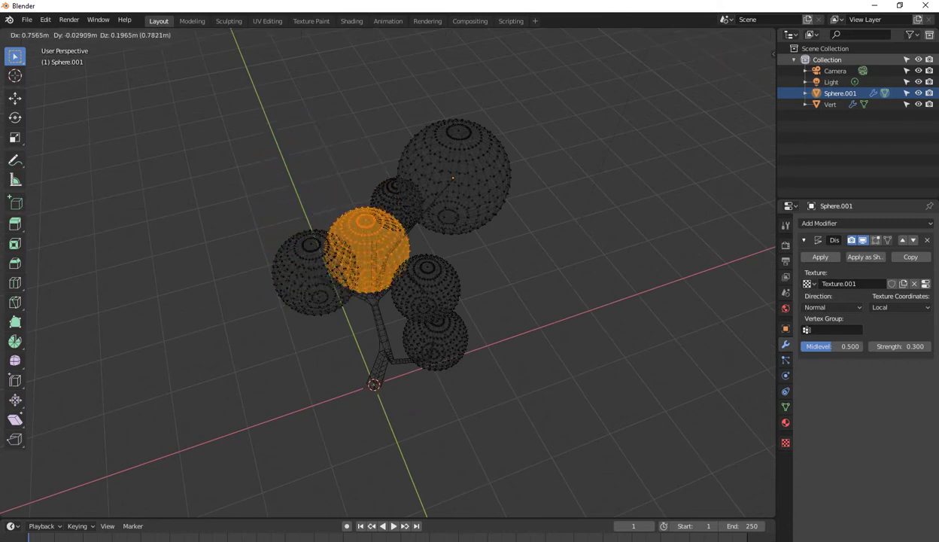
pyautogui.press('Return')
pyautogui.moveTo(452, 301); pyautogui.dragTo(391, 301, button='middle')
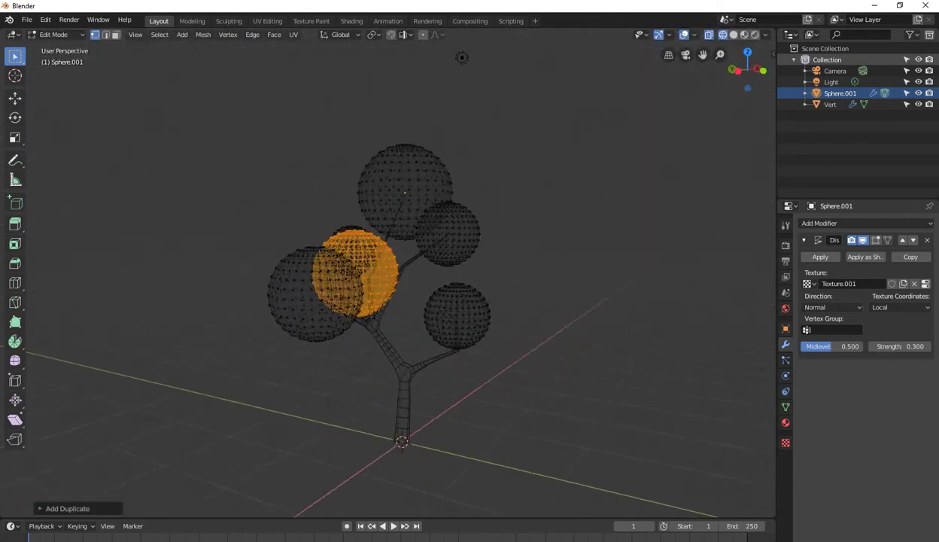
pyautogui.press('g')
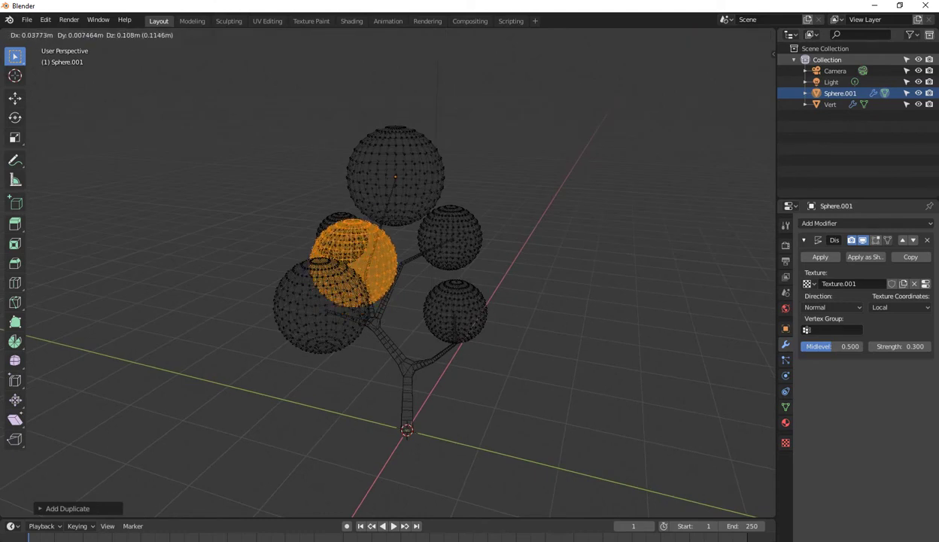
pyautogui.press('Return')
pyautogui.moveTo(391, 286)
pyautogui.mouseDown(button='middle')
pyautogui.moveTo(399, 301)
pyautogui.moveTo(421, 301)
pyautogui.mouseUp(button='middle')
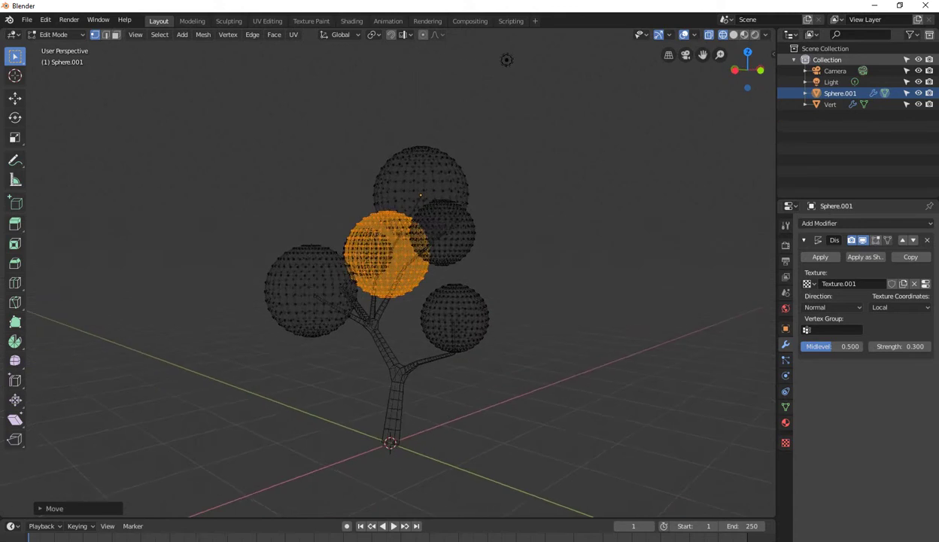
pyautogui.press('r')
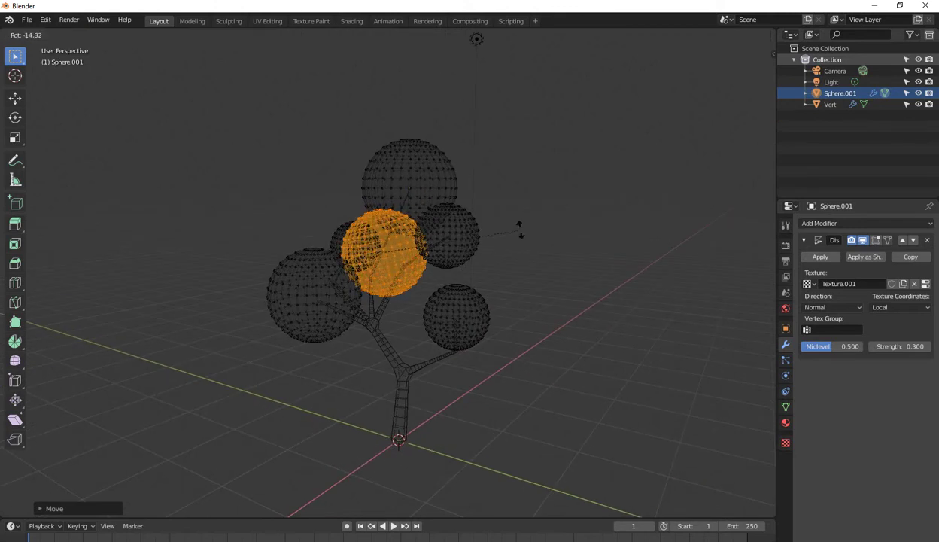
pyautogui.press('s')
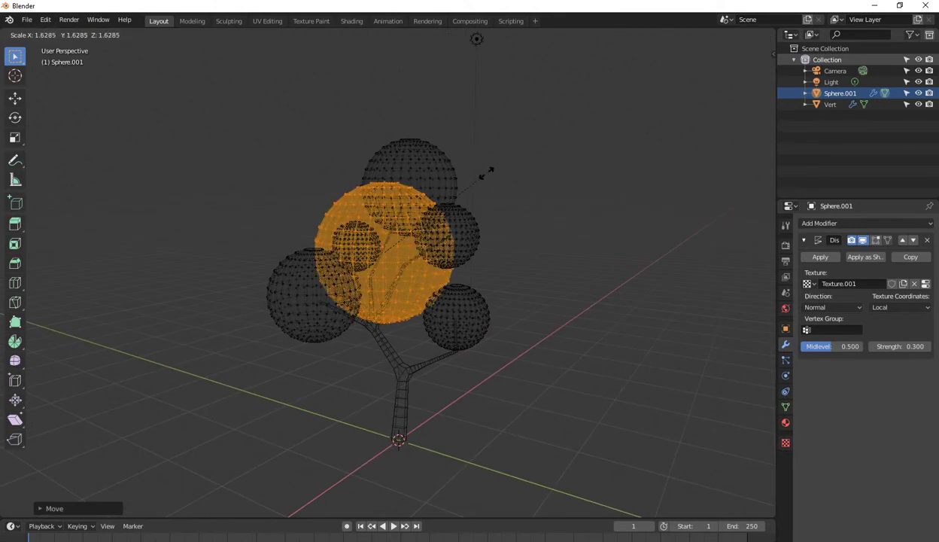
pyautogui.press('Return')
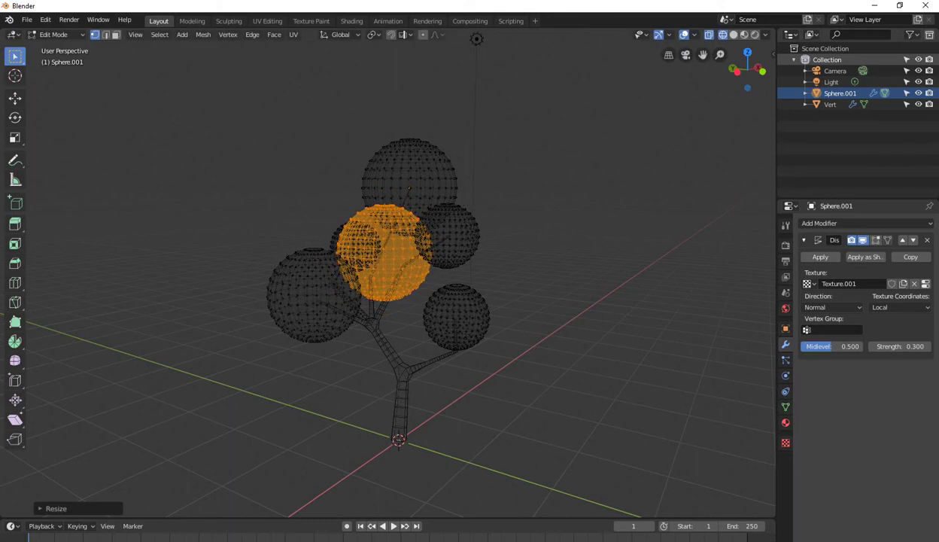
pyautogui.moveTo(451, 301); pyautogui.dragTo(376, 301, button='middle')
# Step: Leave vertex editing, switch to Material Preview shading and orbit around the deselected tree
pyautogui.press('a')
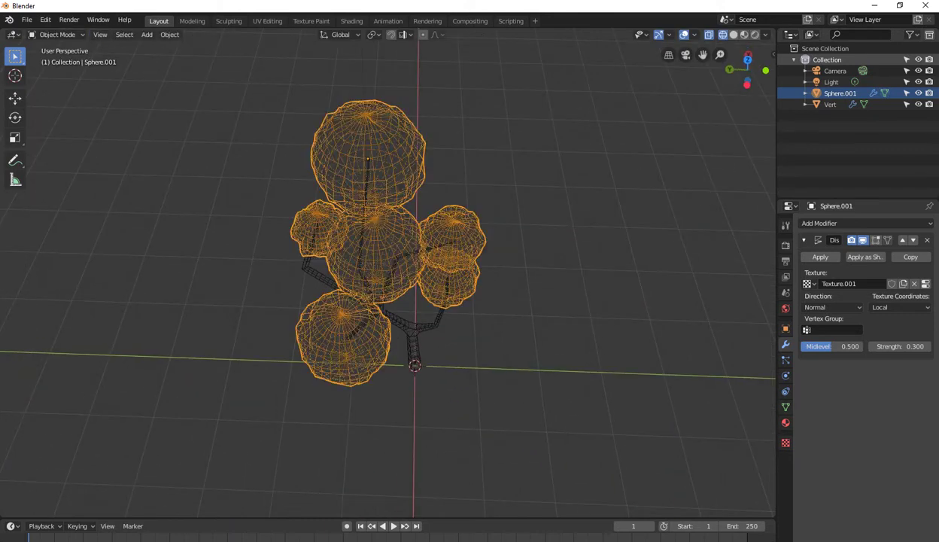
pyautogui.hotkey('shift', 'z')
pyautogui.hotkey('alt', 'a')
pyautogui.moveTo(368, 158); pyautogui.dragTo(464, 188, button='middle')
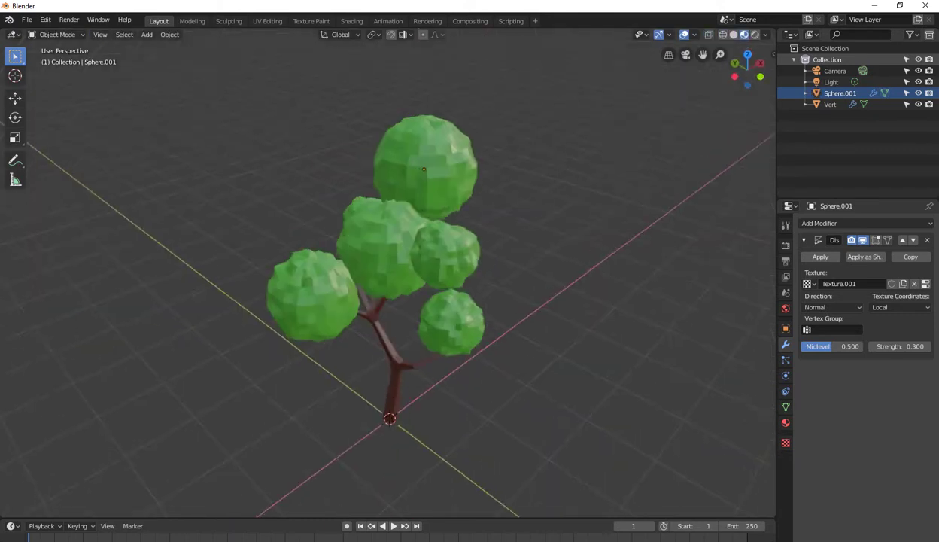
pyautogui.moveTo(376, 301); pyautogui.dragTo(466, 301, button='middle')
pyautogui.moveTo(451, 263)
pyautogui.mouseDown(button='middle')
pyautogui.moveTo(542, 316)
pyautogui.moveTo(480, 289)
pyautogui.mouseUp(button='middle')
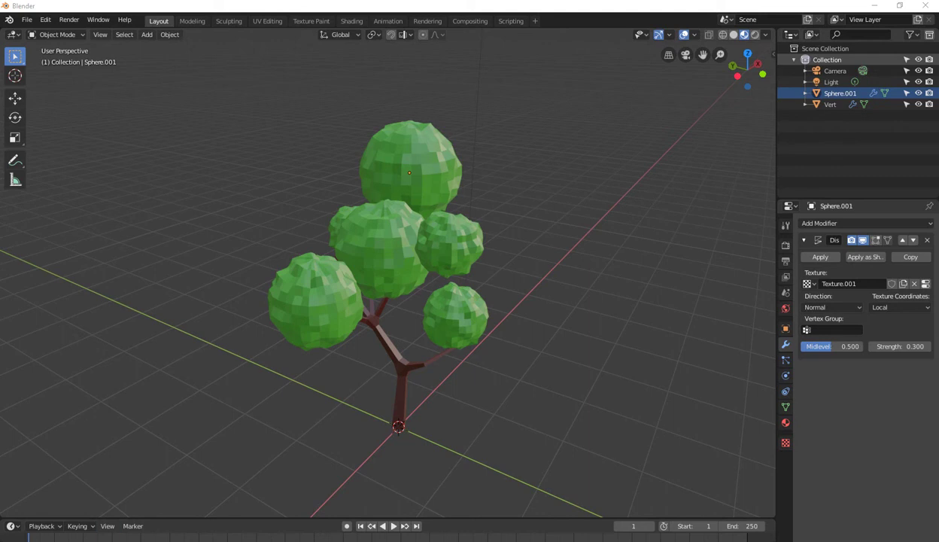
# Step: Select the foliage Sphere.001 and bring up the Add Modifier list in its Modifier tab
pyautogui.click(384, 248)
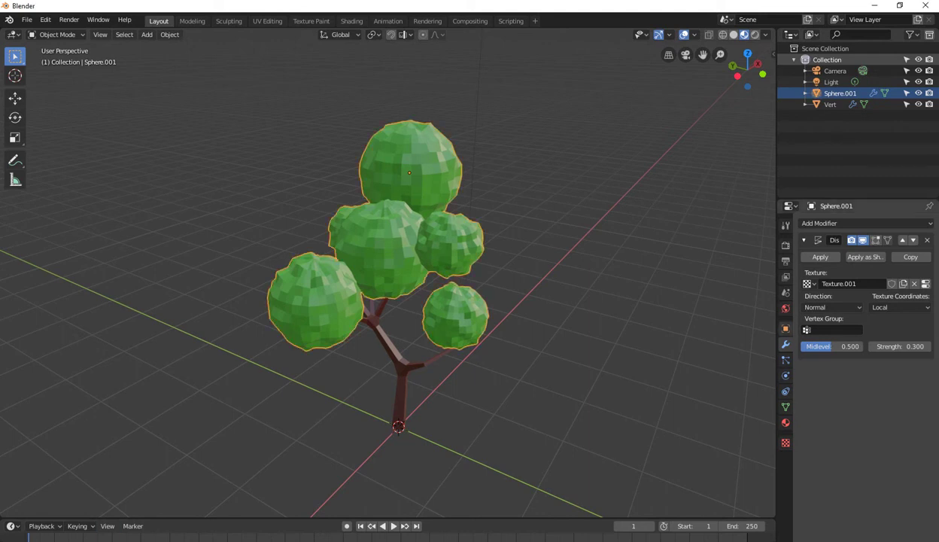
pyautogui.click(786, 308)
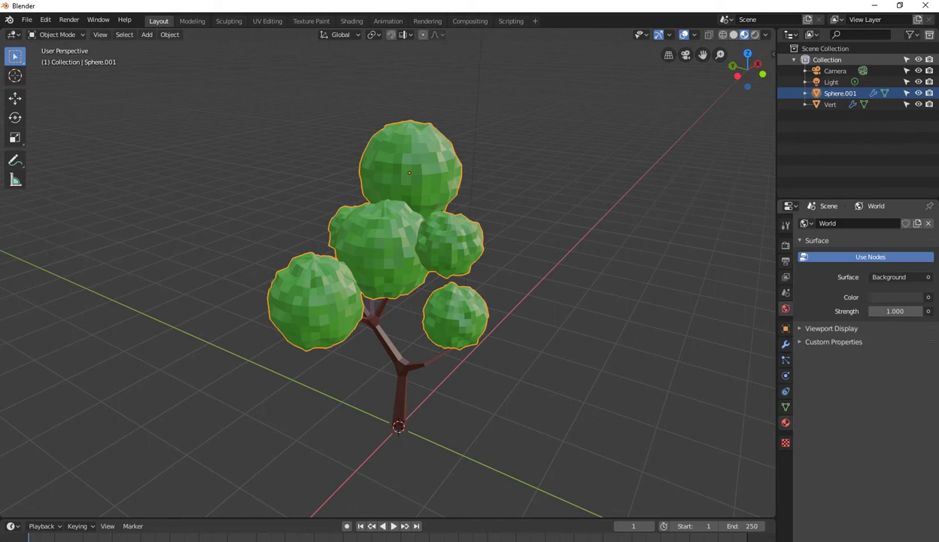
pyautogui.click(786, 423)
pyautogui.click(786, 407)
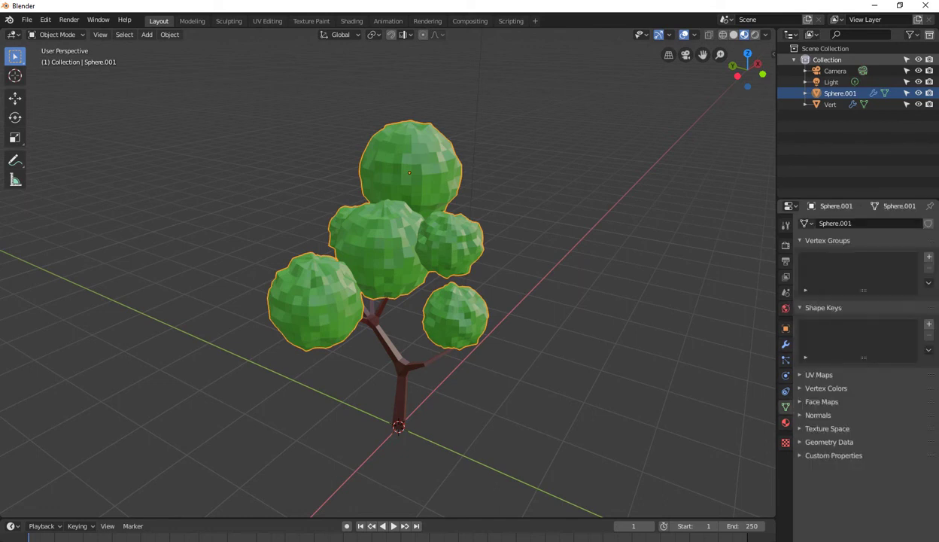
pyautogui.click(786, 344)
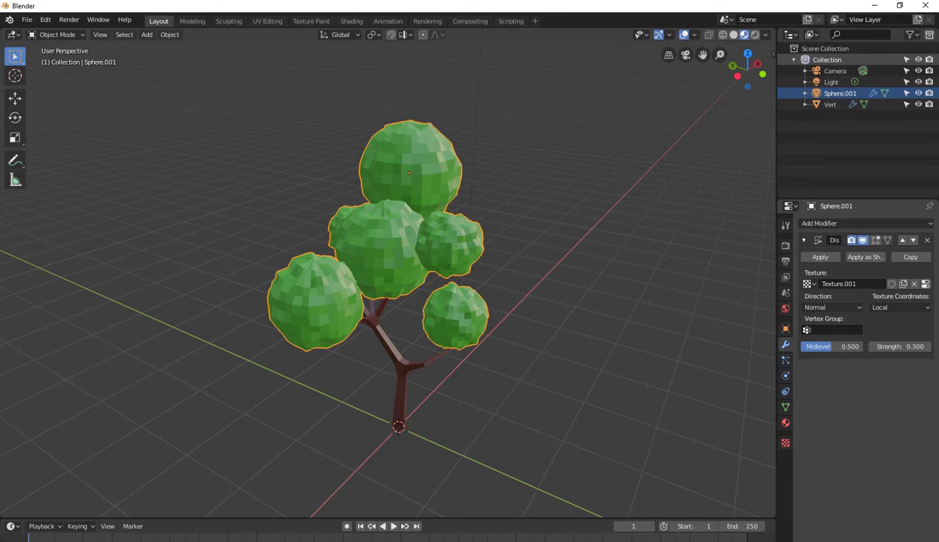
pyautogui.click(828, 222)
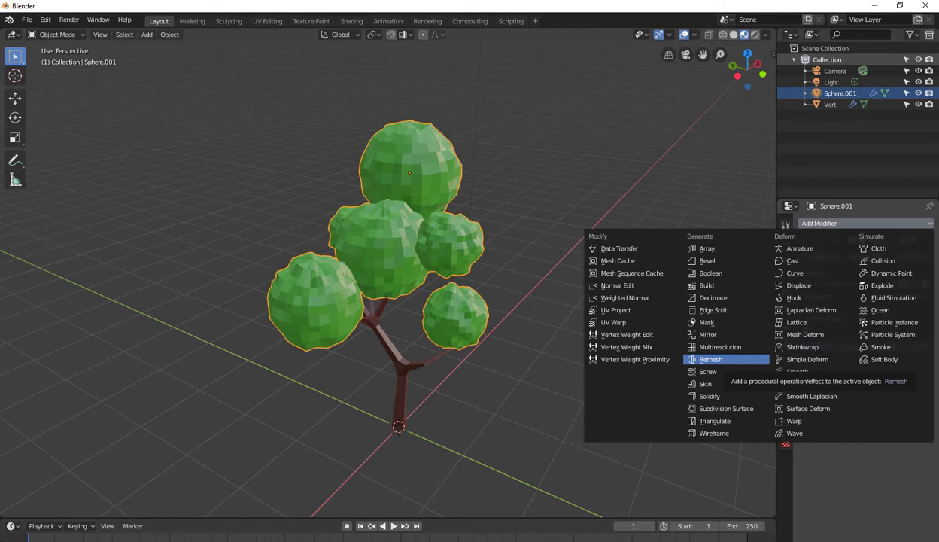
# Step: Add a Remesh modifier to the foliage and try Global, then Object displacement coordinates
pyautogui.click(710, 359)
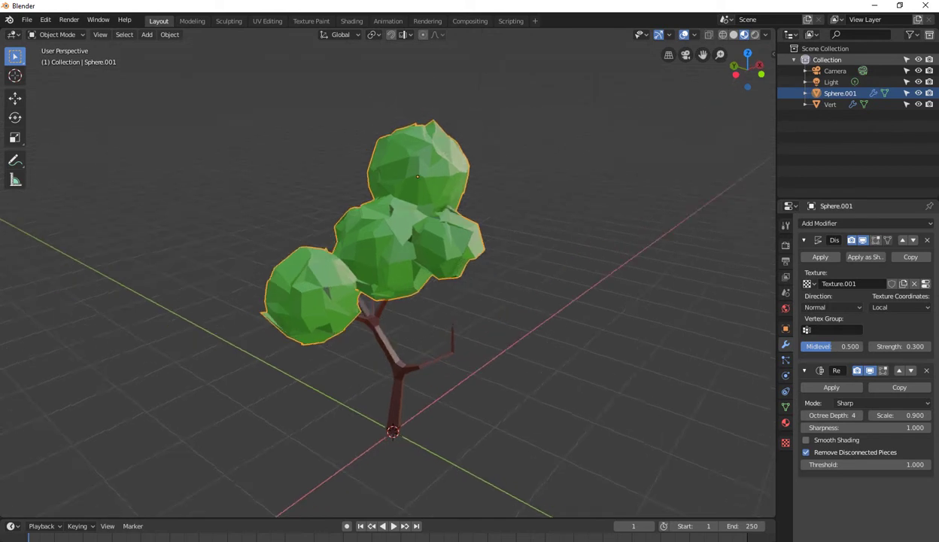
pyautogui.moveTo(451, 301); pyautogui.dragTo(422, 241, button='middle')
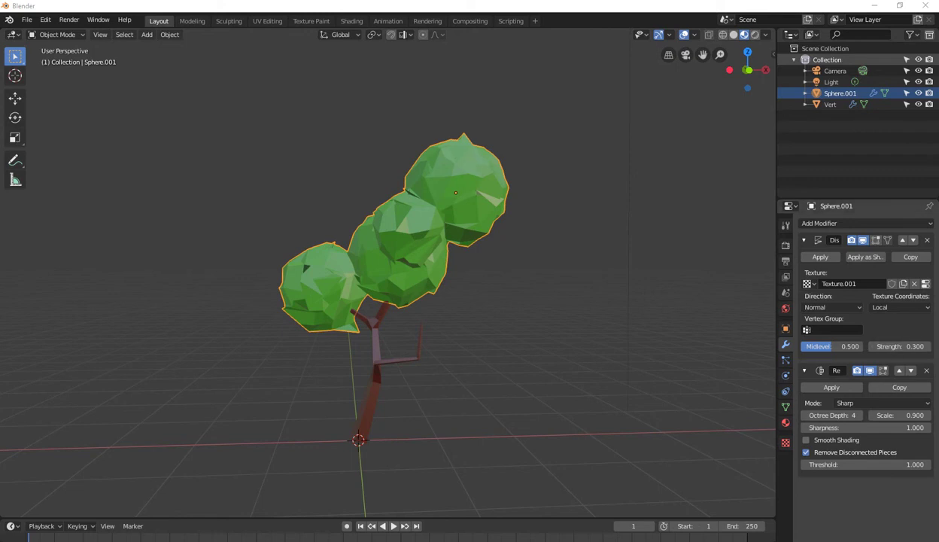
pyautogui.click(899, 307)
pyautogui.click(857, 332)
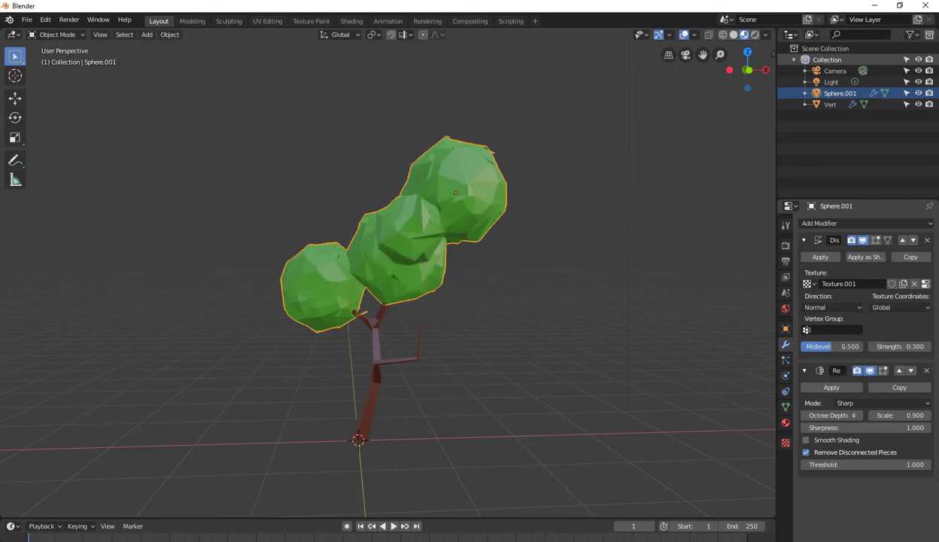
pyautogui.click(899, 307)
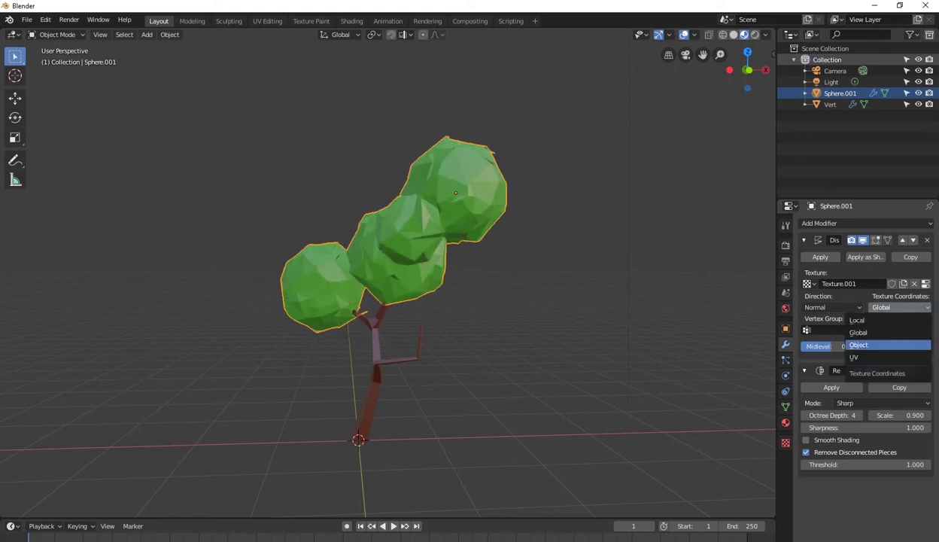
pyautogui.click(858, 344)
# Step: Set the Displace texture coordinates to UV and inspect the foliage
pyautogui.moveTo(482, 301); pyautogui.dragTo(368, 308, button='middle')
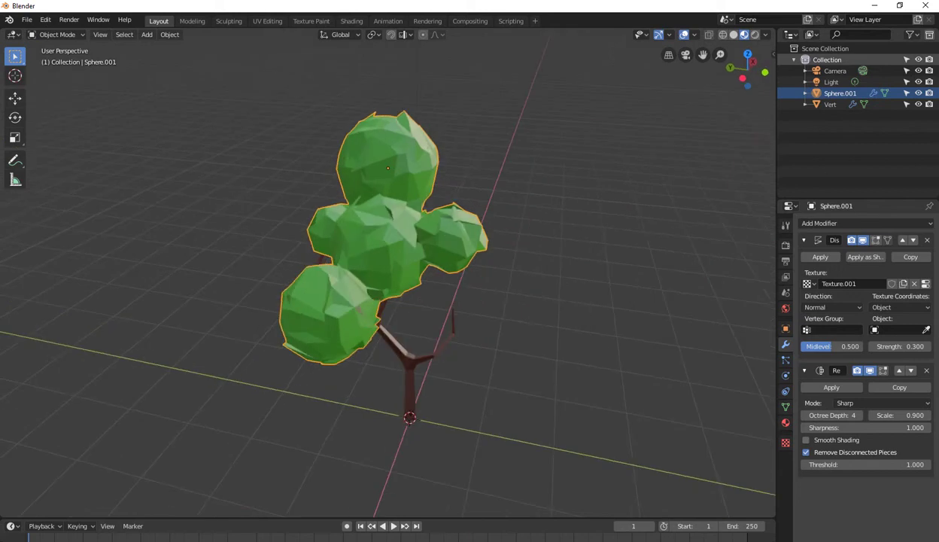
pyautogui.moveTo(745, 64); pyautogui.dragTo(723, 60)
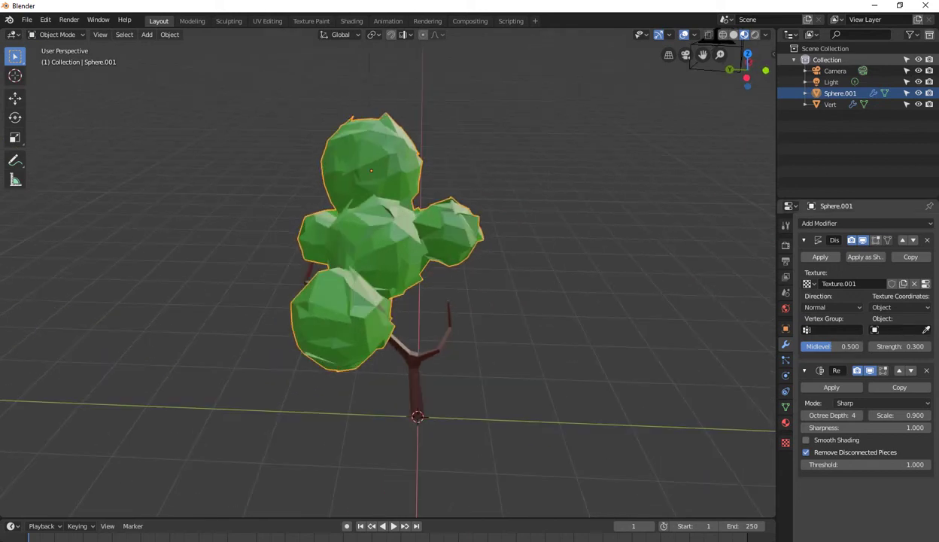
pyautogui.click(900, 307)
pyautogui.click(887, 356)
pyautogui.moveTo(451, 301); pyautogui.dragTo(414, 294, button='middle')
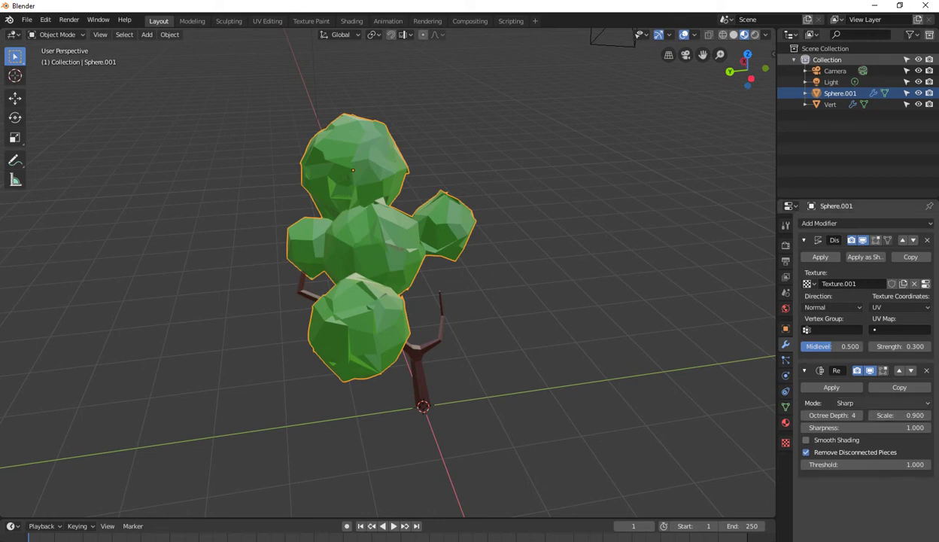
# Step: Set the foliage Remesh to Blocks mode and the Displace coordinates to Local
pyautogui.click(880, 403)
pyautogui.click(850, 415)
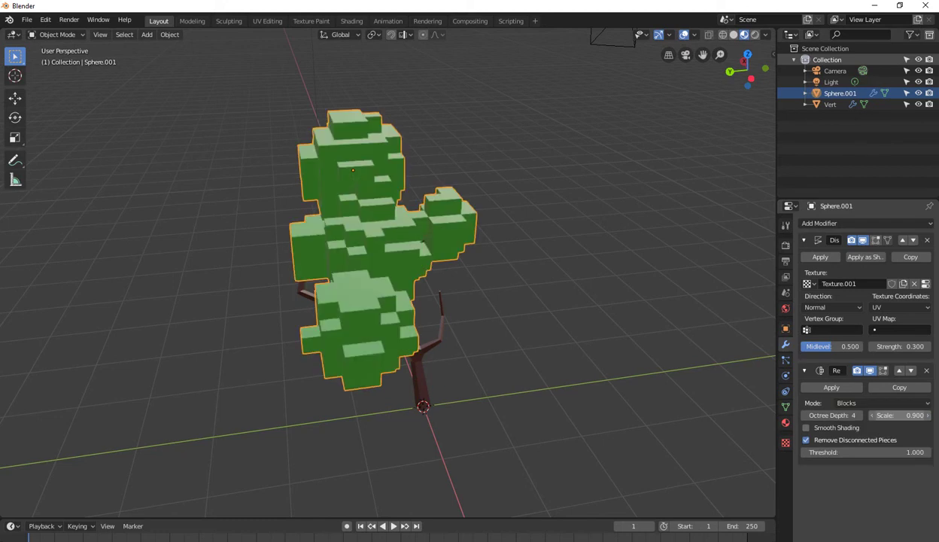
pyautogui.moveTo(526, 301)
pyautogui.mouseDown(button='middle')
pyautogui.moveTo(451, 285)
pyautogui.moveTo(414, 301)
pyautogui.moveTo(346, 301)
pyautogui.moveTo(346, 286)
pyautogui.moveTo(308, 286)
pyautogui.mouseUp(button='middle')
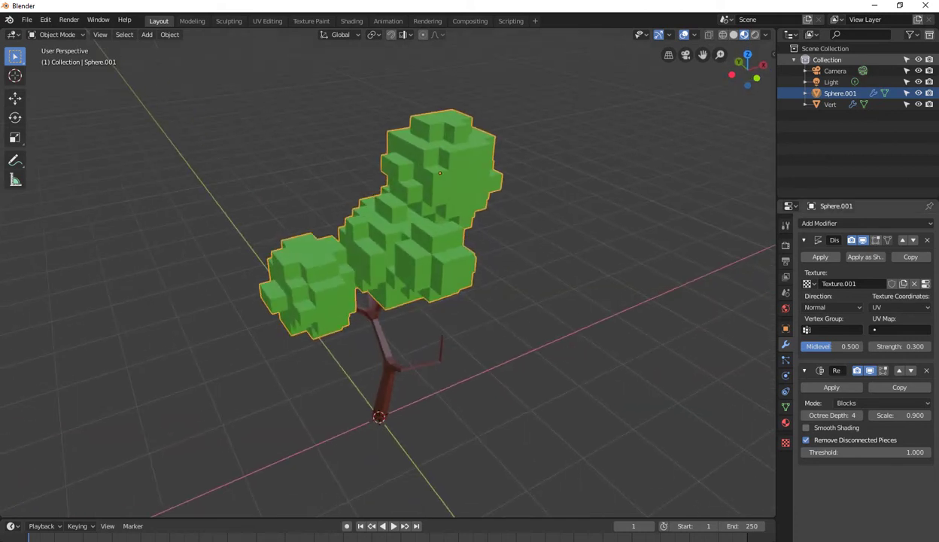
pyautogui.click(900, 307)
pyautogui.click(857, 319)
pyautogui.moveTo(391, 301); pyautogui.dragTo(368, 290, button='middle')
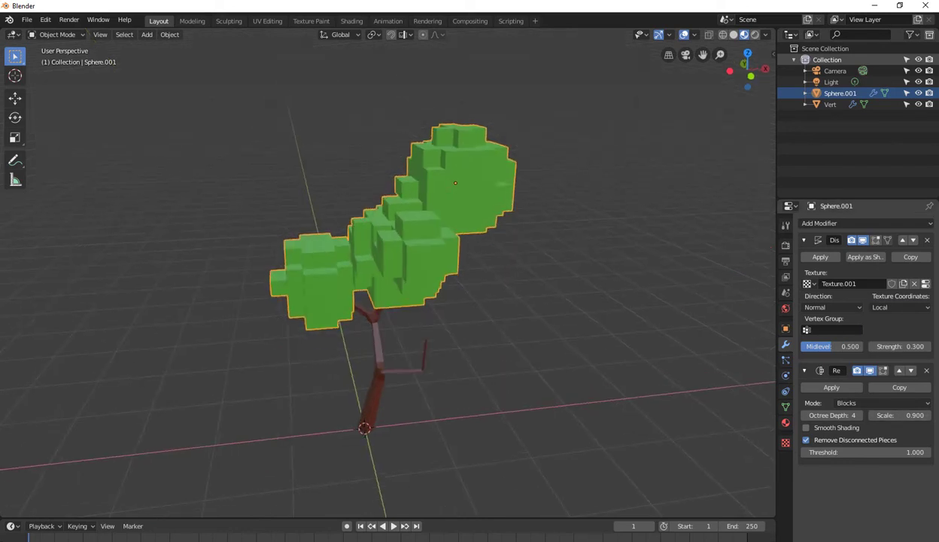
# Step: Compare the Smooth and Sharp remesh modes on the foliage
pyautogui.click(881, 402)
pyautogui.click(895, 414)
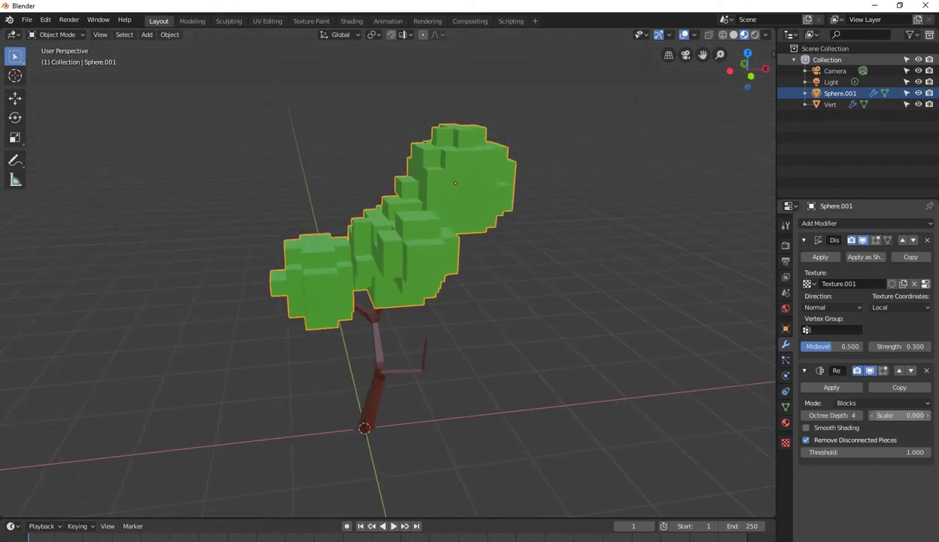
pyautogui.click(850, 402)
pyautogui.click(850, 418)
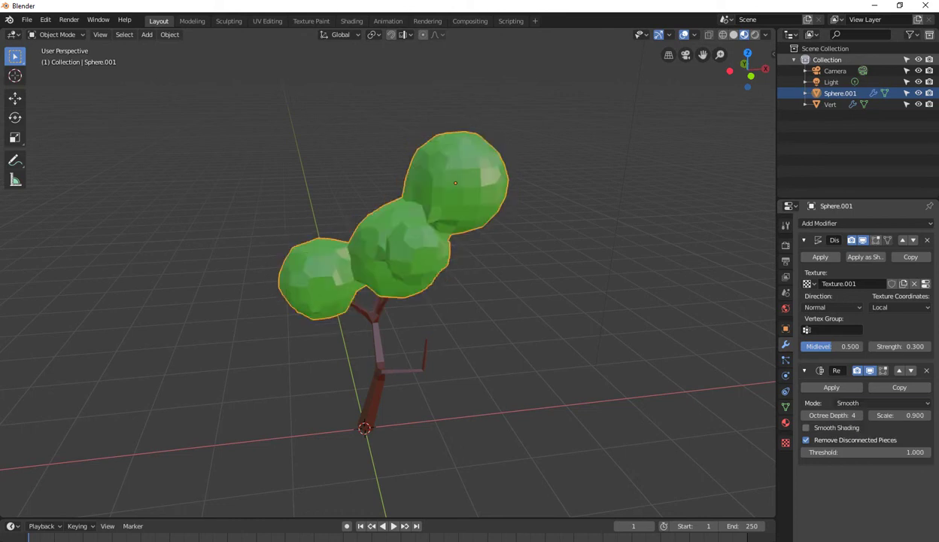
pyautogui.moveTo(451, 263)
pyautogui.mouseDown(button='middle')
pyautogui.moveTo(399, 275)
pyautogui.moveTo(354, 267)
pyautogui.mouseUp(button='middle')
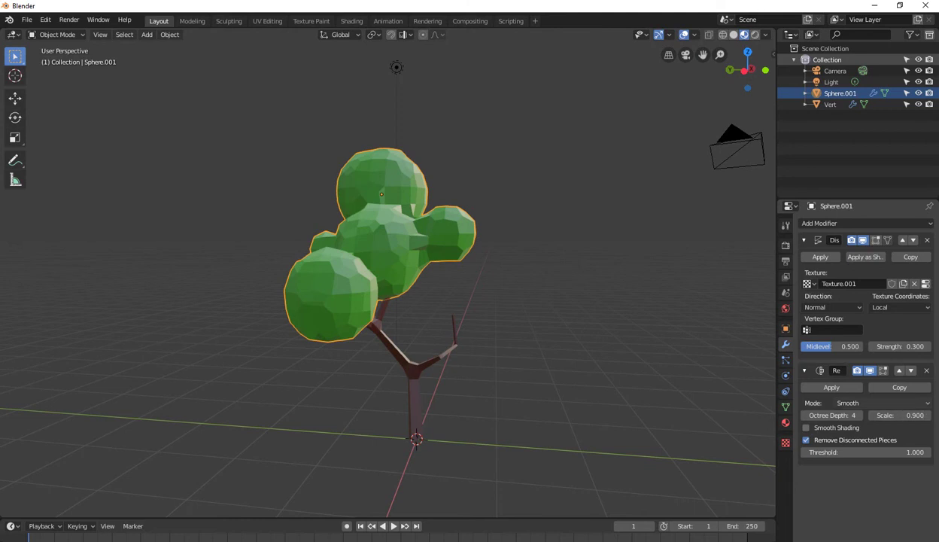
pyautogui.click(880, 402)
pyautogui.click(865, 440)
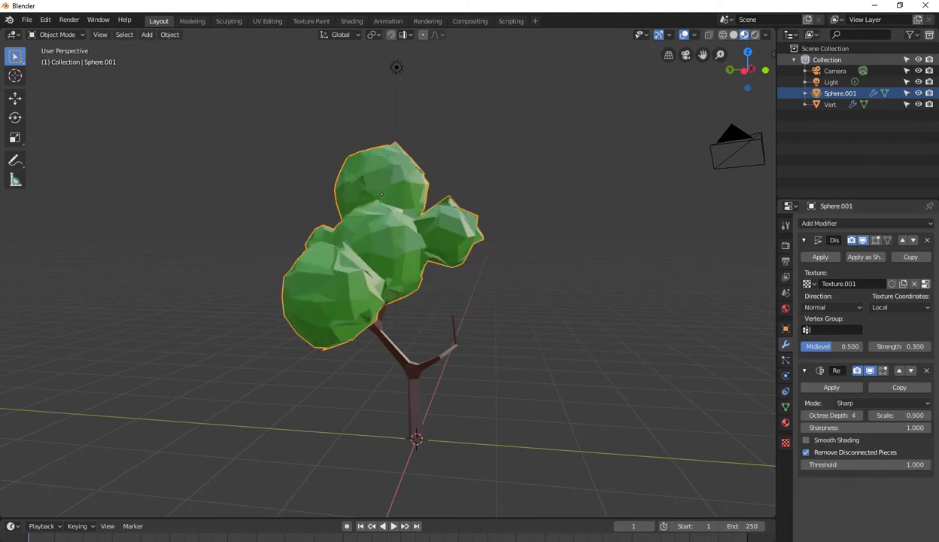
pyautogui.moveTo(353, 267); pyautogui.dragTo(422, 248, button='middle')
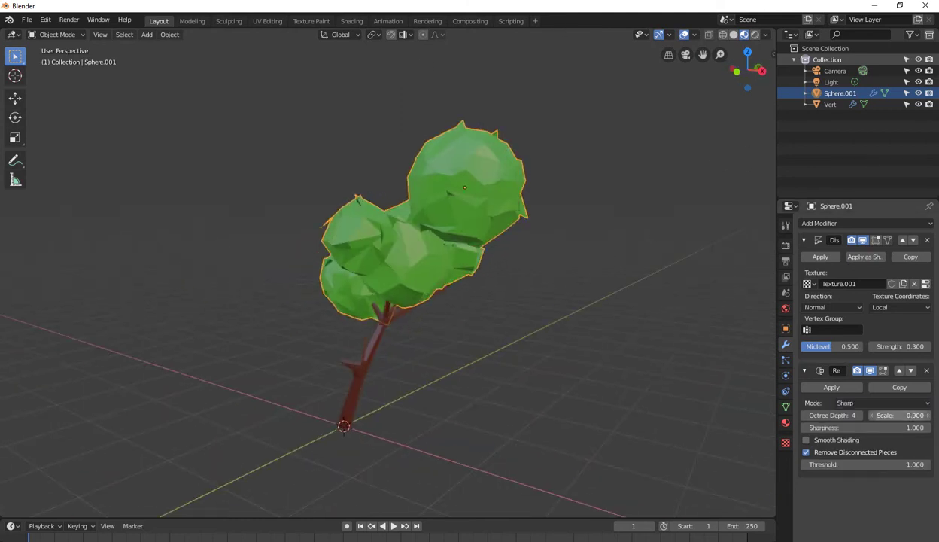
# Step: Return the foliage Remesh to Blocks mode after a brief Smooth check
pyautogui.click(881, 402)
pyautogui.click(848, 428)
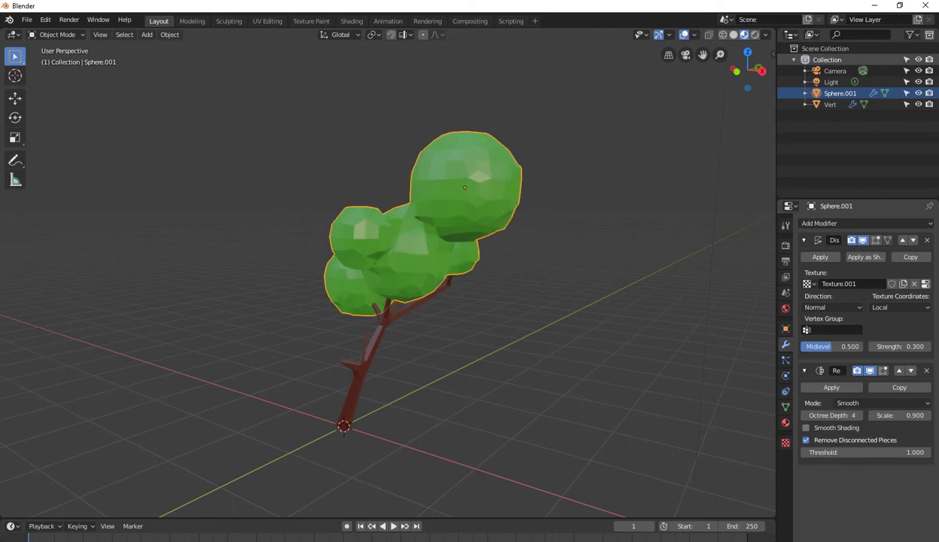
pyautogui.click(880, 402)
pyautogui.click(848, 404)
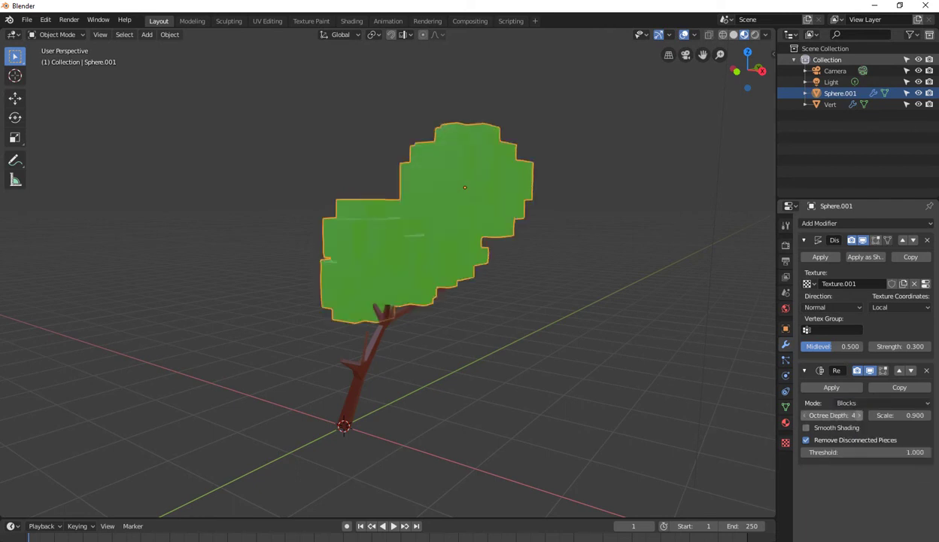
pyautogui.moveTo(421, 248); pyautogui.dragTo(549, 253, button='middle')
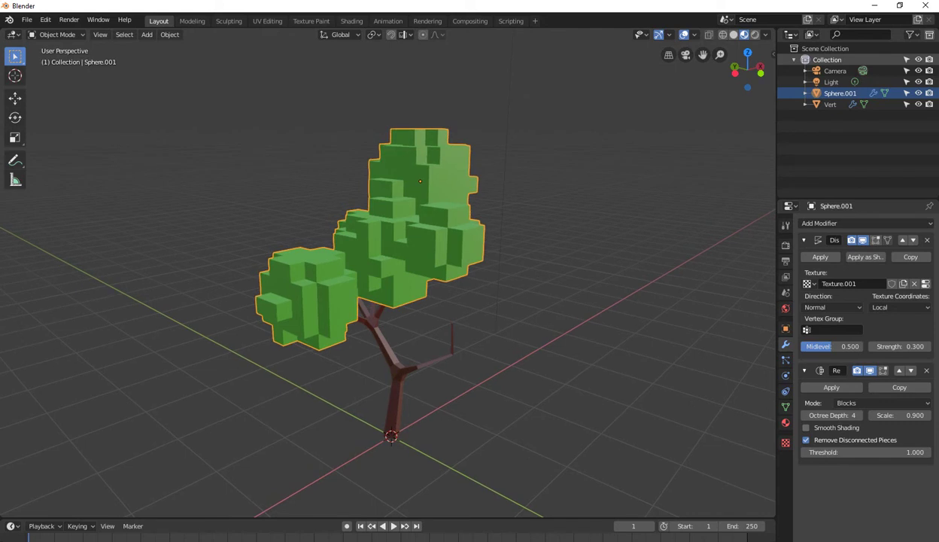
pyautogui.click(785, 422)
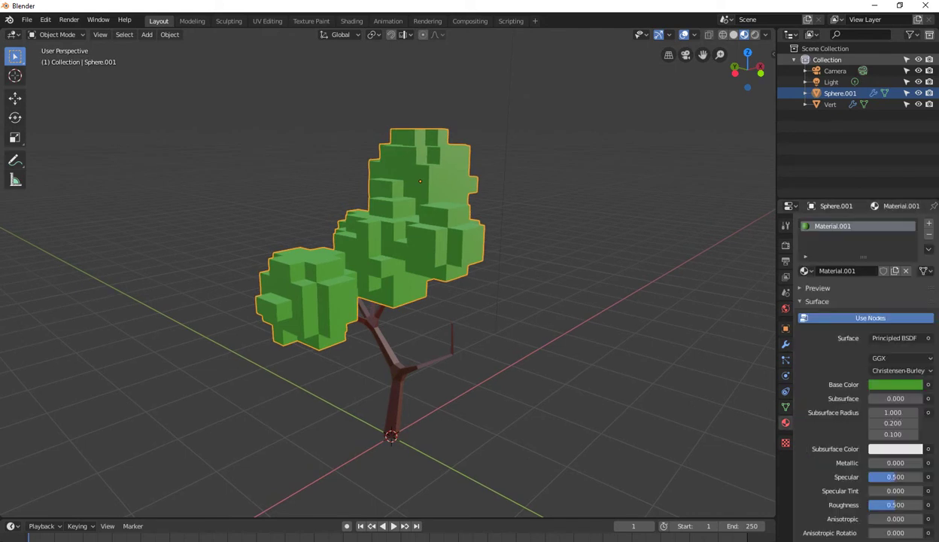
# Step: Enter Edit Mode on the foliage and box-select the lower sphere's vertices
pyautogui.press('Tab')
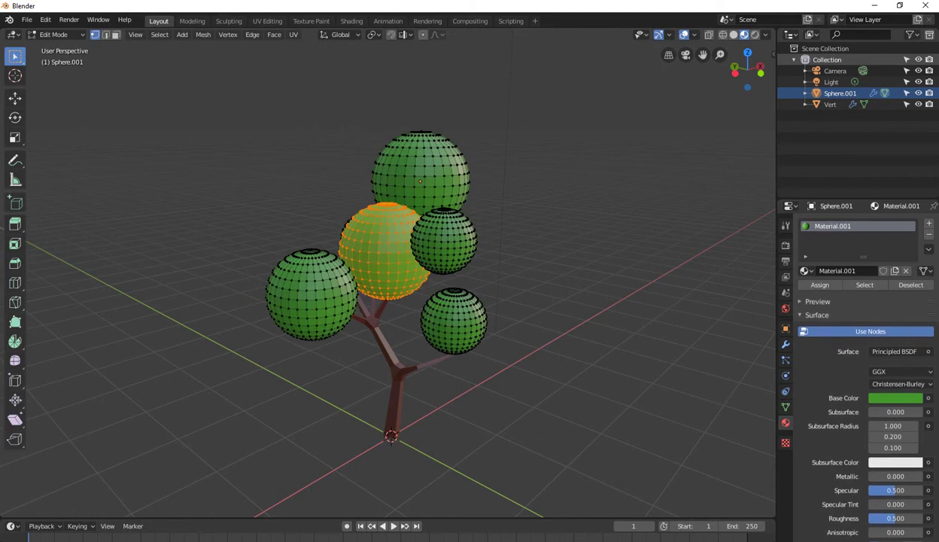
pyautogui.moveTo(549, 253)
pyautogui.mouseDown(button='middle')
pyautogui.moveTo(520, 256)
pyautogui.moveTo(516, 51)
pyautogui.mouseUp(button='middle')
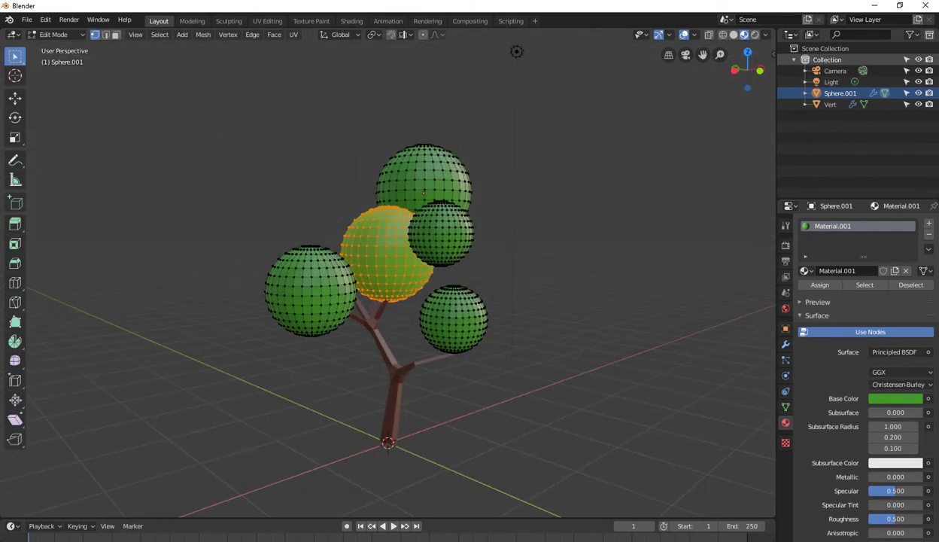
pyautogui.hotkey('alt', 'a')
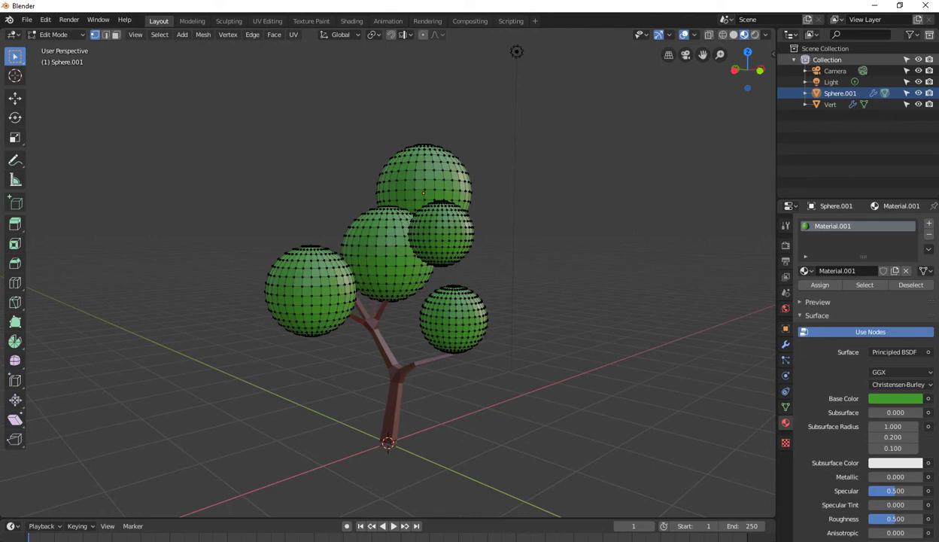
pyautogui.moveTo(510, 286); pyautogui.dragTo(422, 393)
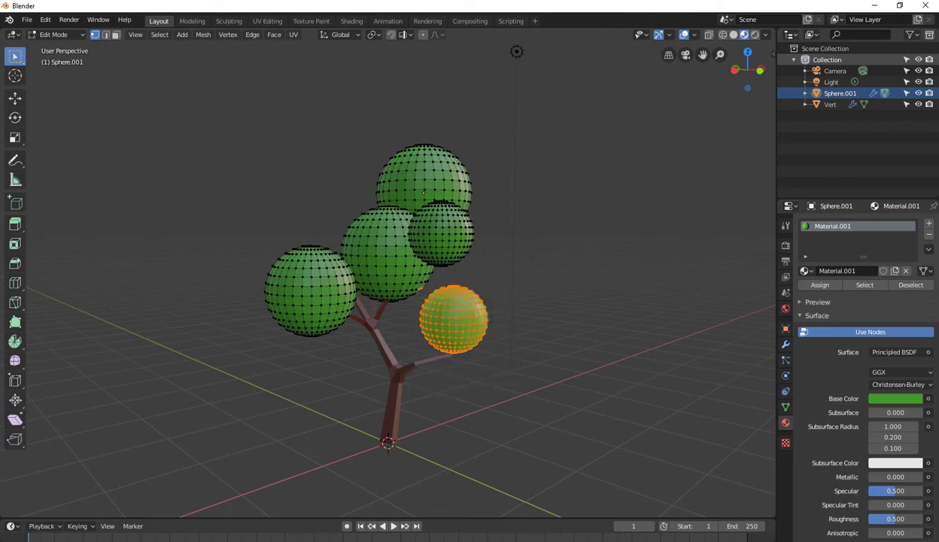
pyautogui.hotkey('alt', 'a')
pyautogui.moveTo(517, 51); pyautogui.dragTo(446, 50, button='middle')
pyautogui.moveTo(527, 274); pyautogui.dragTo(431, 363)
pyautogui.keyDown('shift'); pyautogui.moveTo(433, 289); pyautogui.dragTo(407, 338); pyautogui.keyUp('shift')
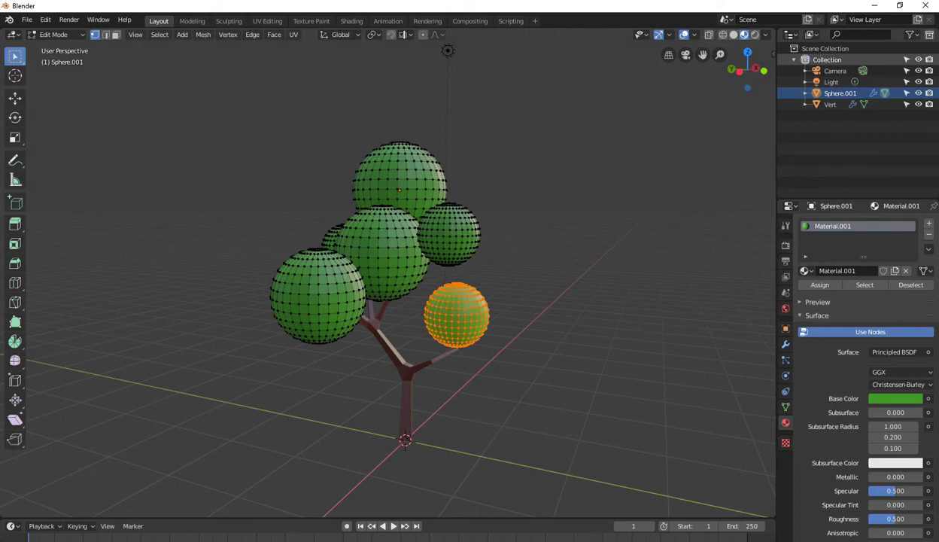
# Step: Turn on X-ray and box-select the lower sphere's hidden far-side vertices too
pyautogui.hotkey('alt', 'z')
pyautogui.keyDown('shift'); pyautogui.moveTo(501, 275); pyautogui.dragTo(414, 353); pyautogui.keyUp('shift')
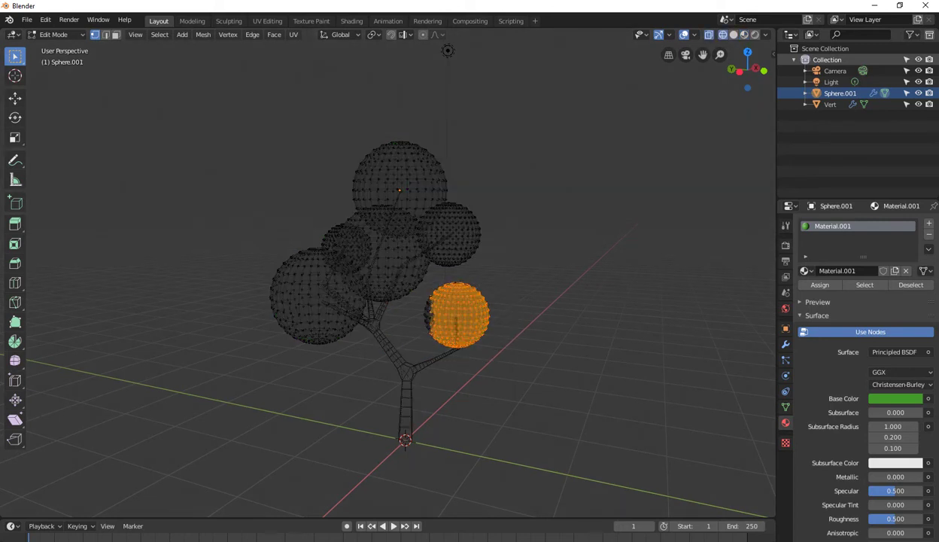
pyautogui.keyDown('shift'); pyautogui.moveTo(474, 268); pyautogui.dragTo(432, 286); pyautogui.keyUp('shift')
pyautogui.keyDown('shift'); pyautogui.moveTo(526, 278); pyautogui.dragTo(416, 358); pyautogui.keyUp('shift')
pyautogui.keyDown('shift'); pyautogui.moveTo(494, 276); pyautogui.dragTo(416, 340); pyautogui.keyUp('shift')
pyautogui.keyDown('shift'); pyautogui.moveTo(431, 292); pyautogui.dragTo(406, 344); pyautogui.keyUp('shift')
pyautogui.moveTo(447, 51); pyautogui.dragTo(391, 53, button='middle')
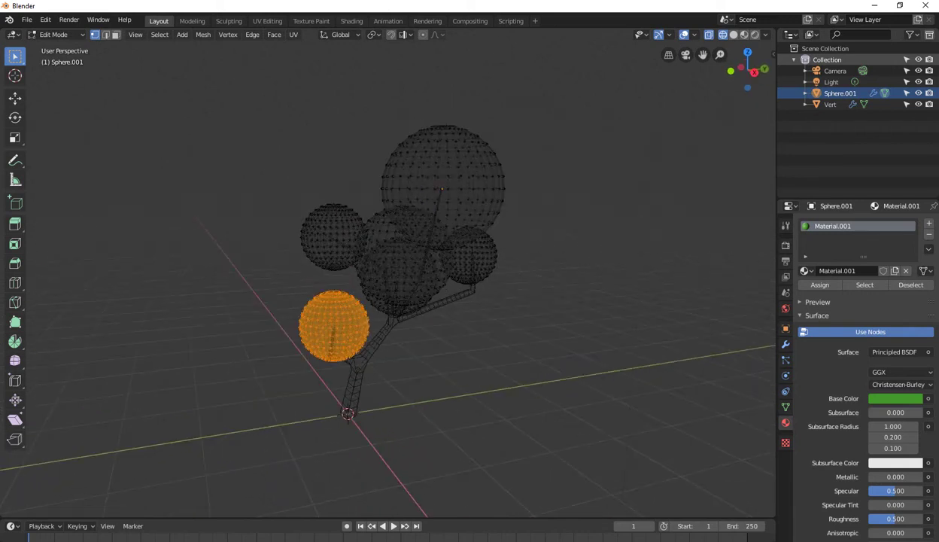
# Step: In Front view, move the lower sphere up-left and enlarge it 1.19 times
pyautogui.press('KP_7')
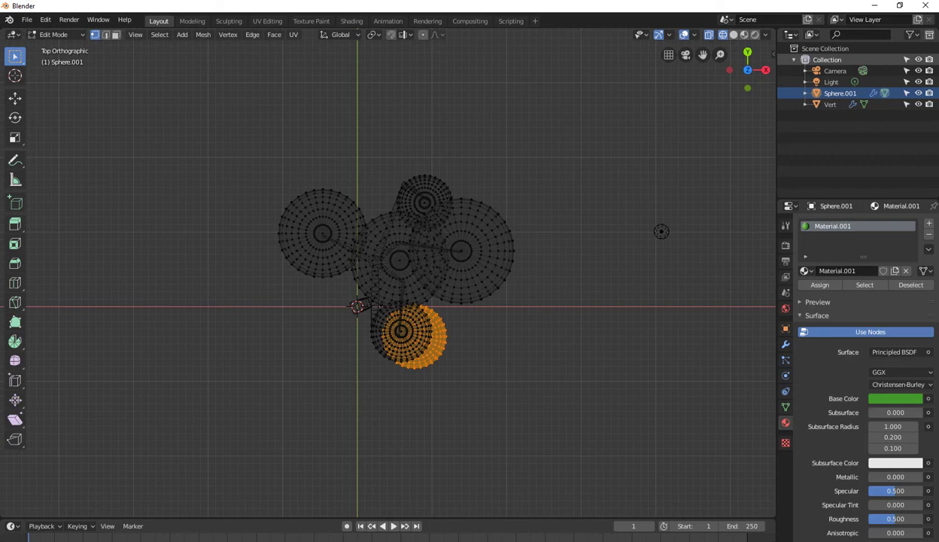
pyautogui.moveTo(660, 231); pyautogui.dragTo(647, 211, button='middle')
pyautogui.press('KP_1')
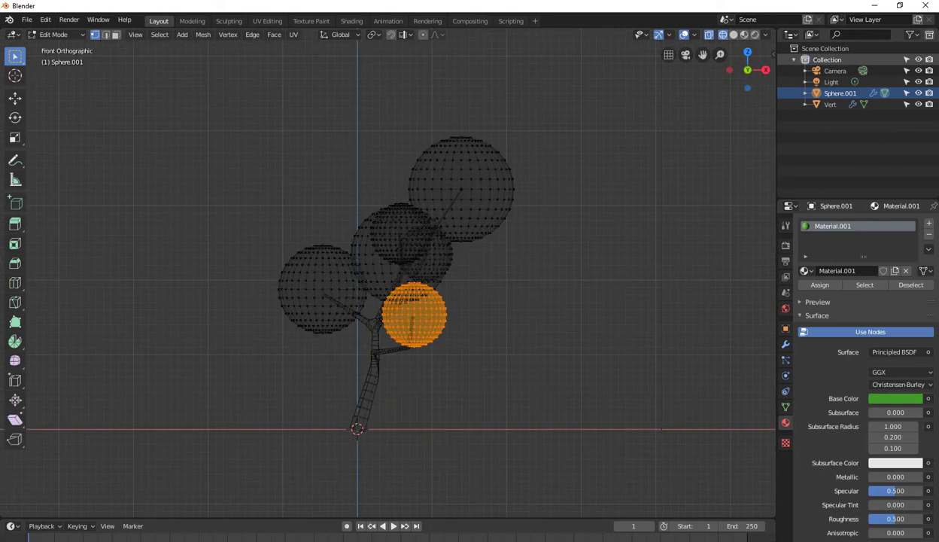
pyautogui.press('g')
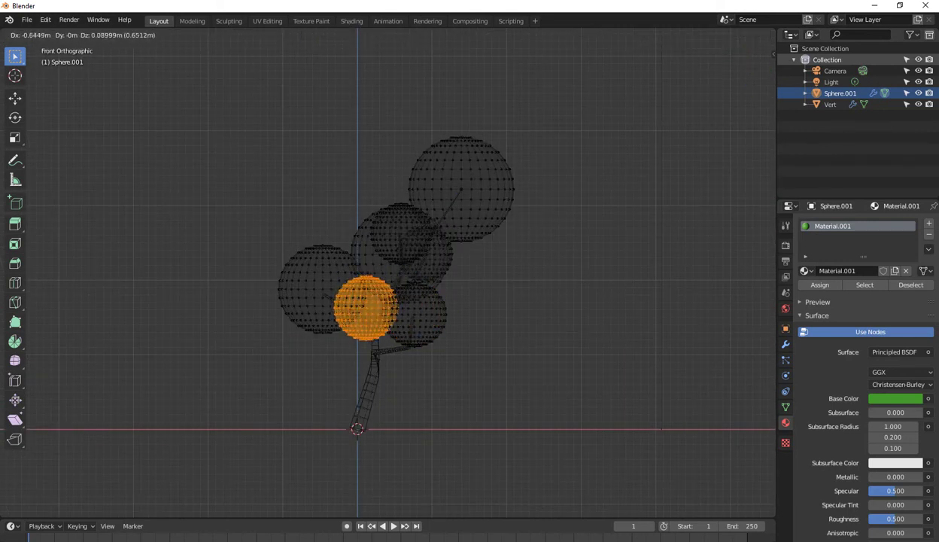
pyautogui.press('Return')
pyautogui.press('s')
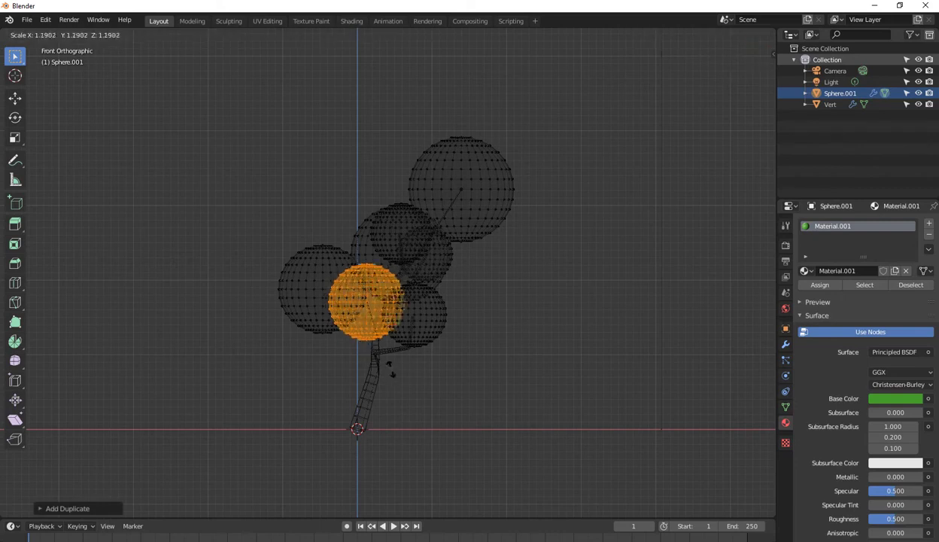
pyautogui.press('Return')
pyautogui.moveTo(451, 301)
pyautogui.mouseDown(button='middle')
pyautogui.moveTo(384, 260)
pyautogui.moveTo(429, 293)
pyautogui.moveTo(406, 282)
pyautogui.moveTo(429, 286)
pyautogui.moveTo(406, 271)
pyautogui.mouseUp(button='middle')
# Step: Return to Object Mode and view the blocky tree in Material Preview shading
pyautogui.press('Tab')
pyautogui.hotkey('shift', 'z')
pyautogui.moveTo(451, 301)
pyautogui.mouseDown(button='middle')
pyautogui.moveTo(444, 271)
pyautogui.moveTo(417, 241)
pyautogui.moveTo(470, 218)
pyautogui.moveTo(557, 226)
pyautogui.moveTo(602, 252)
pyautogui.moveTo(617, 241)
pyautogui.mouseUp(button='middle')
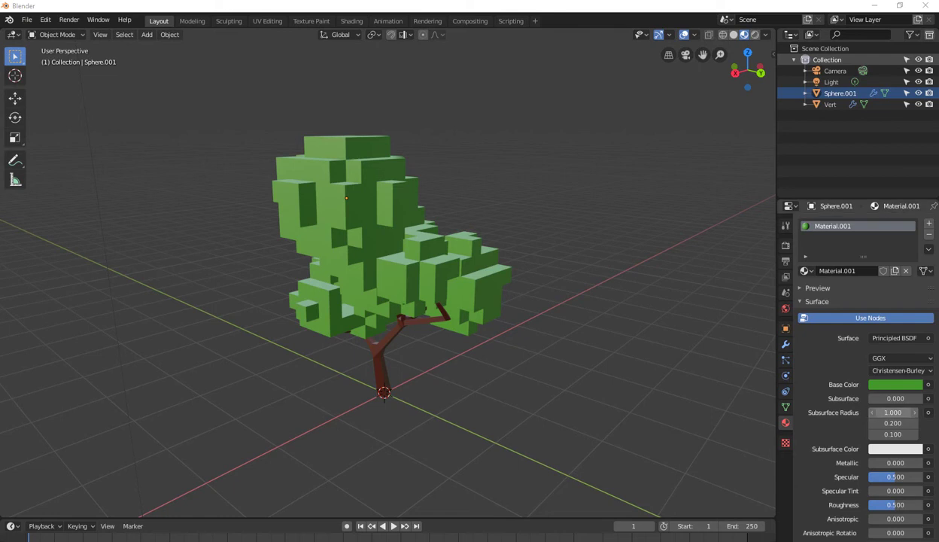
# Step: Experiment with the foliage Displace strength, settling on -1.000
pyautogui.click(796, 93)
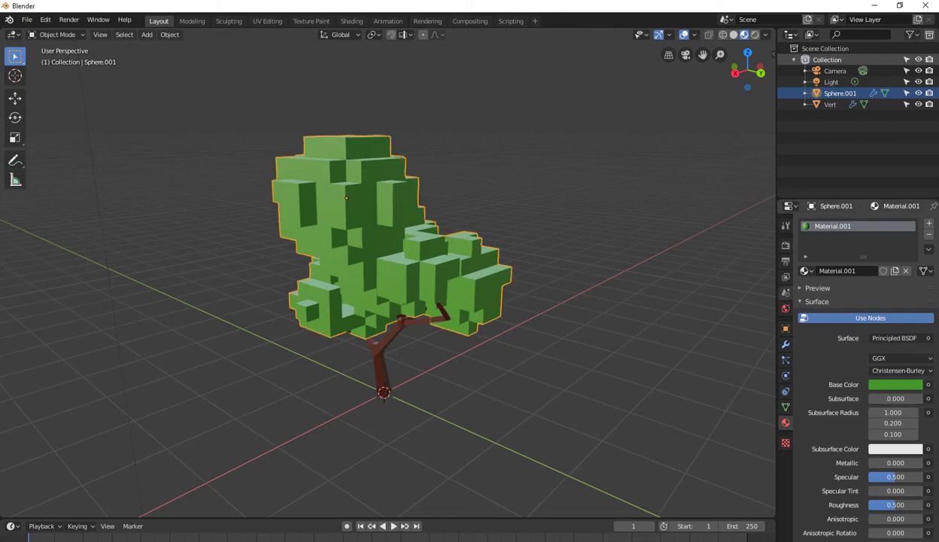
pyautogui.click(786, 344)
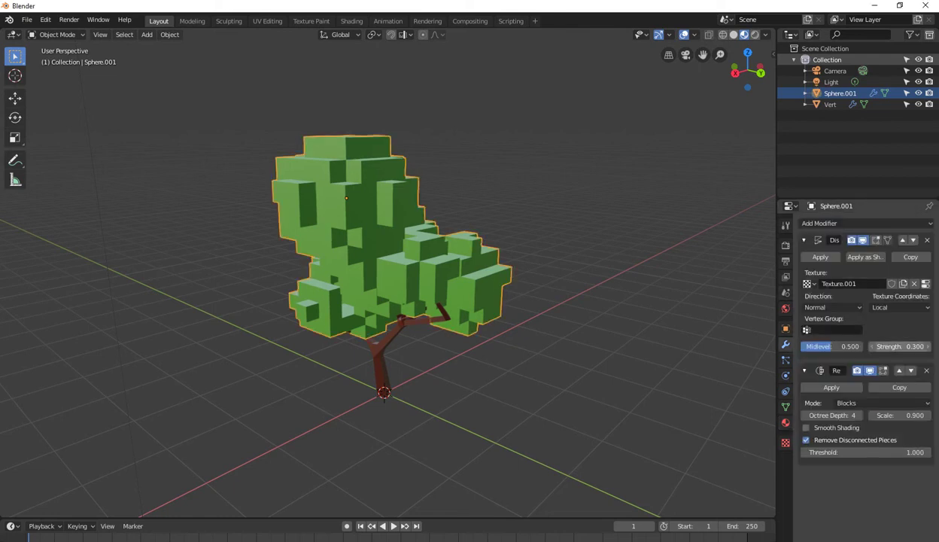
pyautogui.moveTo(900, 346); pyautogui.dragTo(828, 346)
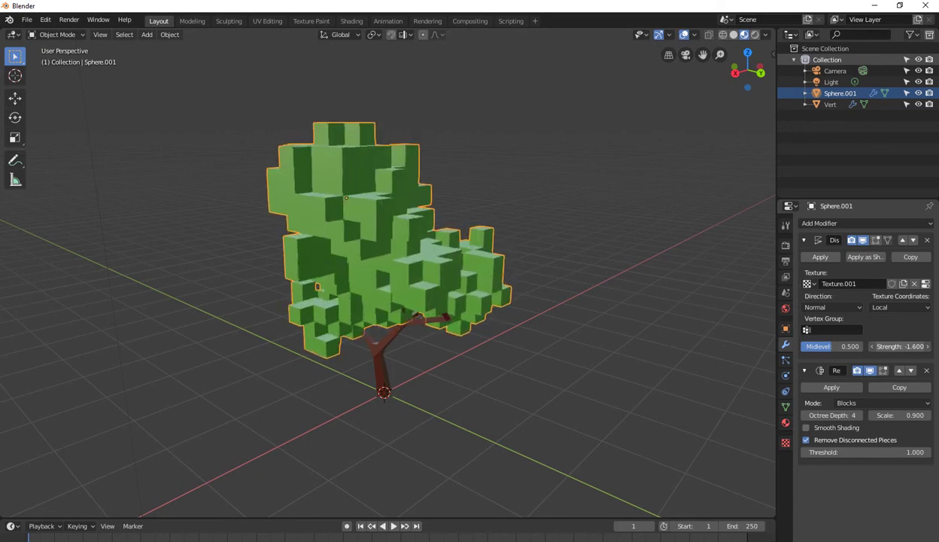
pyautogui.moveTo(404, 278)
pyautogui.mouseDown(button='middle')
pyautogui.moveTo(404, 308)
pyautogui.moveTo(376, 218)
pyautogui.mouseUp(button='middle')
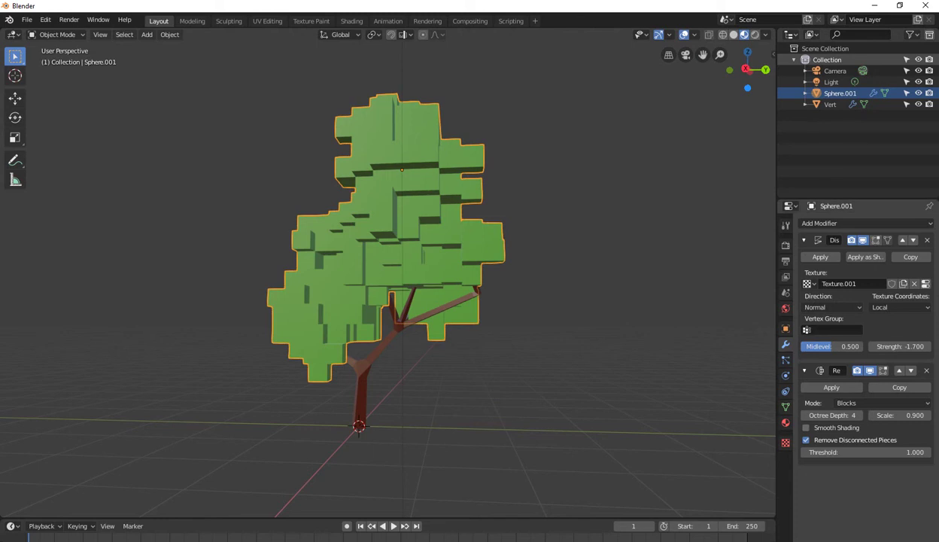
pyautogui.moveTo(899, 346); pyautogui.dragTo(842, 346)
pyautogui.moveTo(899, 346); pyautogui.dragTo(925, 347)
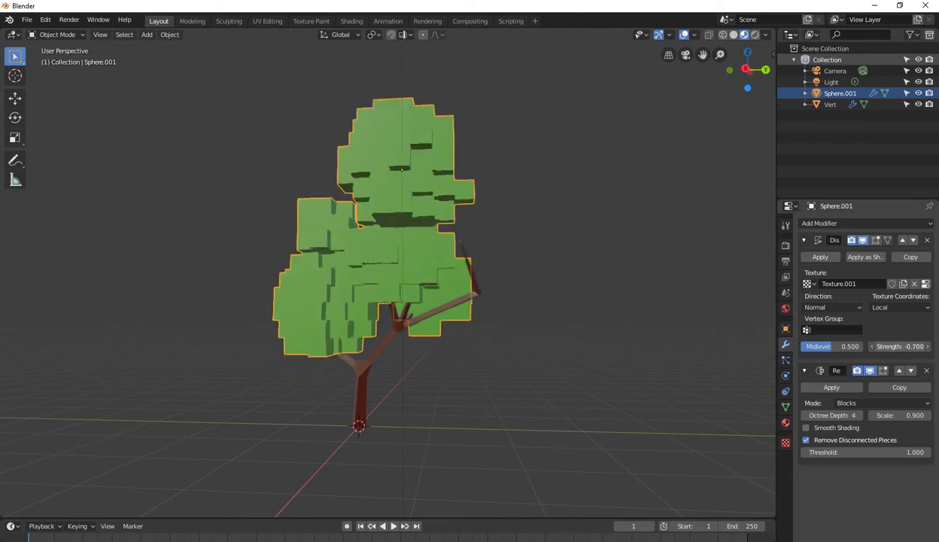
pyautogui.moveTo(764, 349)
pyautogui.mouseDown(button='middle')
pyautogui.moveTo(602, 301)
pyautogui.moveTo(541, 376)
pyautogui.moveTo(489, 308)
pyautogui.mouseUp(button='middle')
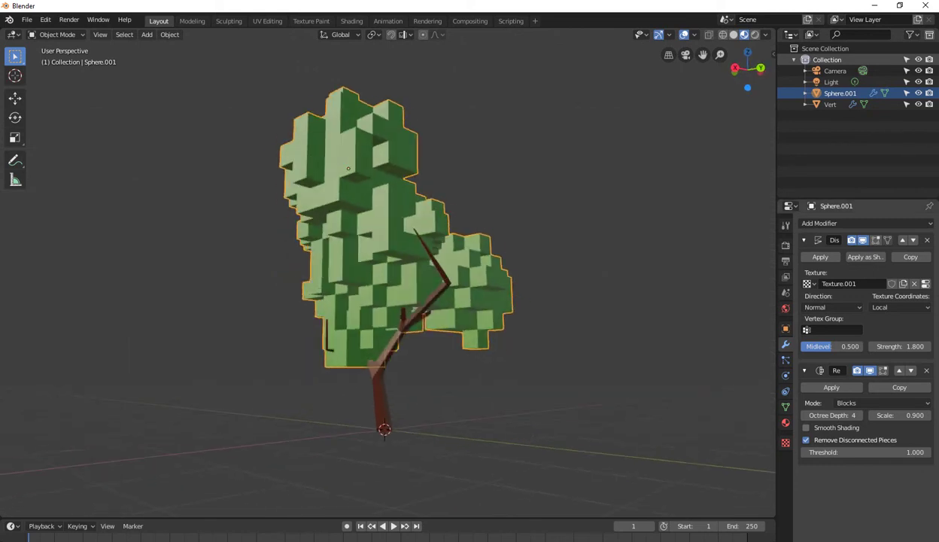
pyautogui.moveTo(895, 346); pyautogui.dragTo(828, 346)
pyautogui.moveTo(354, 316)
pyautogui.mouseDown(button='middle')
pyautogui.moveTo(372, 298)
pyautogui.moveTo(353, 271)
pyautogui.moveTo(374, 223)
pyautogui.mouseUp(button='middle')
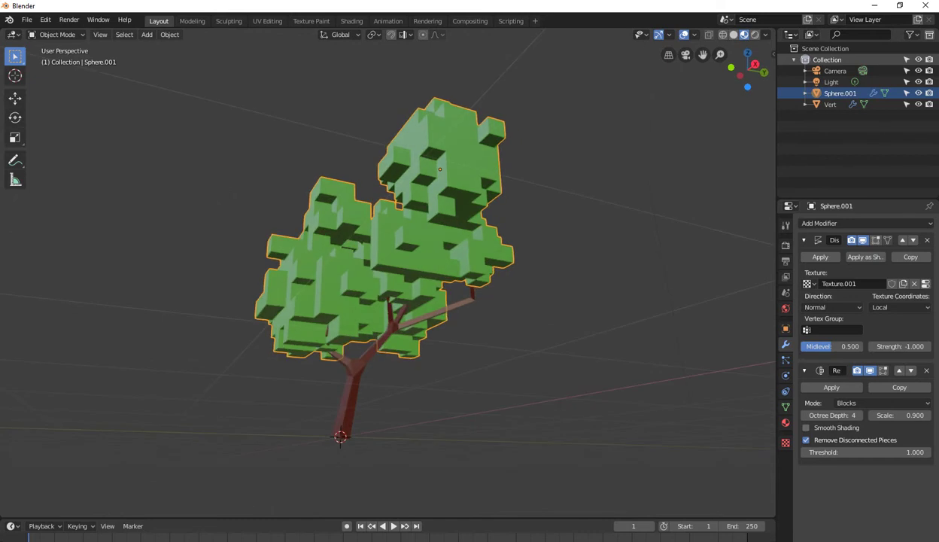
# Step: Switch the Displace texture coordinates to Global and view the canopy from above
pyautogui.click(901, 307)
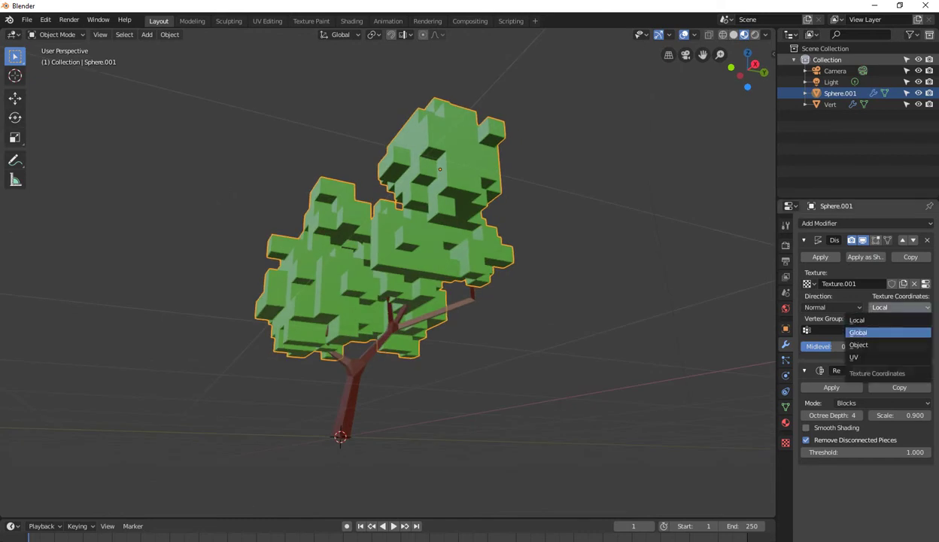
pyautogui.click(884, 323)
pyautogui.moveTo(373, 223)
pyautogui.mouseDown(button='middle')
pyautogui.moveTo(399, 260)
pyautogui.moveTo(357, 226)
pyautogui.moveTo(385, 242)
pyautogui.moveTo(399, 233)
pyautogui.mouseUp(button='middle')
pyautogui.scroll(-2, 385, 264)
# Step: Add a plane beneath the tree and scale it up 50 times
pyautogui.hotkey('shift', 'a')
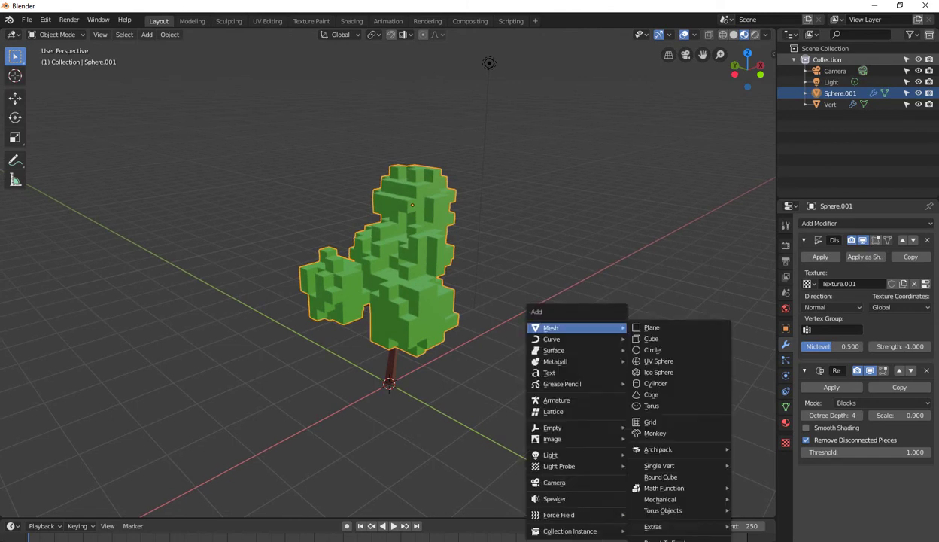
pyautogui.click(647, 328)
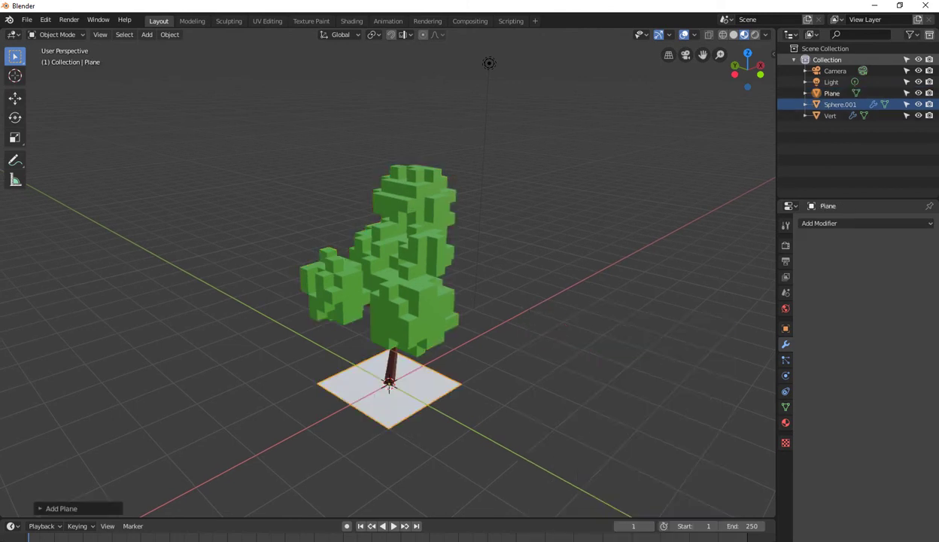
pyautogui.write('s5')
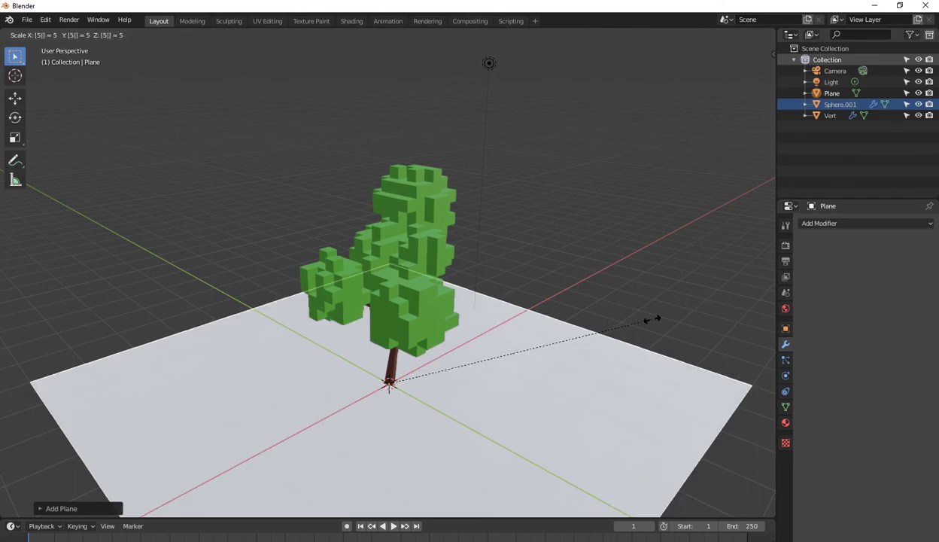
pyautogui.write('0')
pyautogui.press('Return')
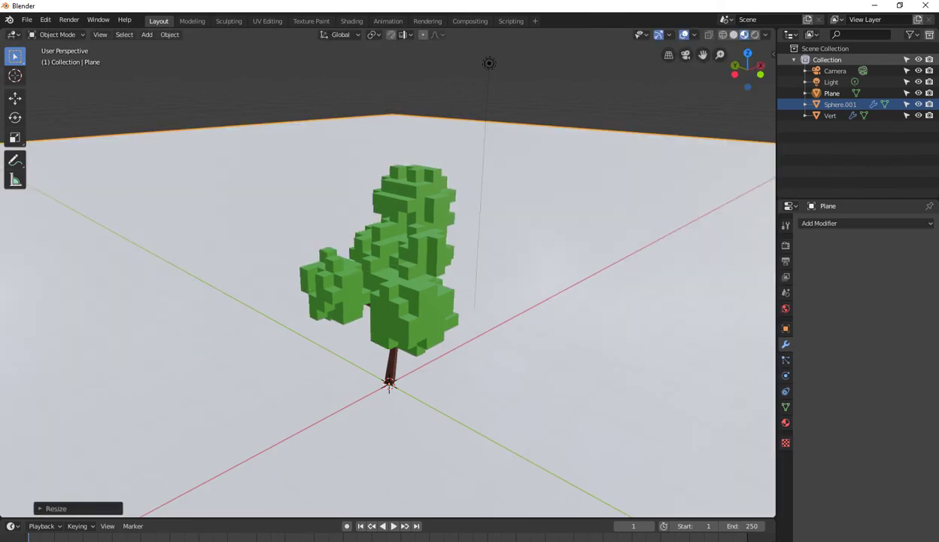
# Step: Check the framing through the camera, front view, then camera view again
pyautogui.press('KP_0')
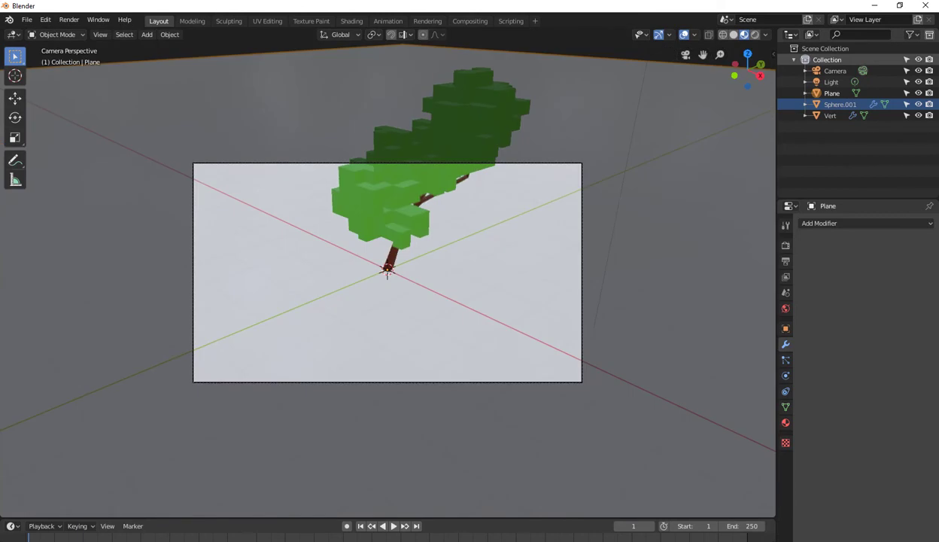
pyautogui.press('KP_0')
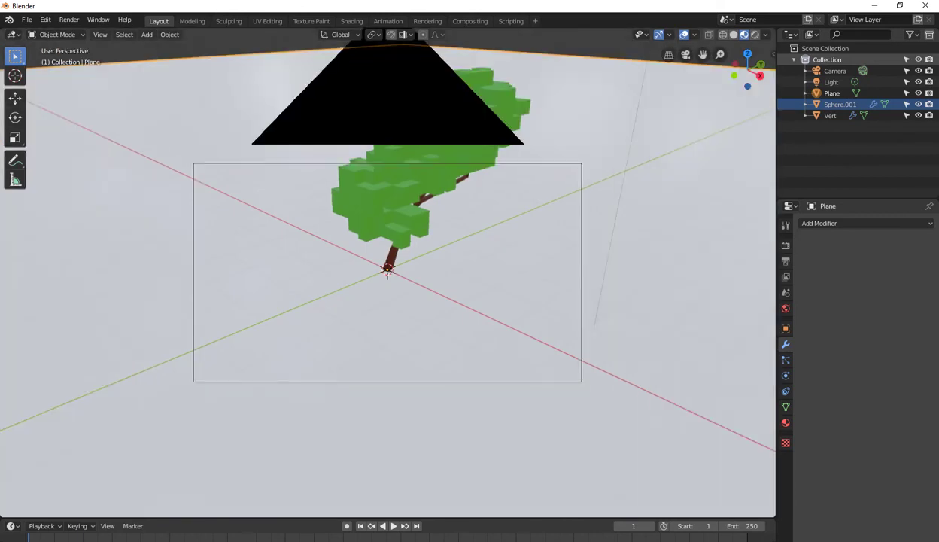
pyautogui.scroll(-3, 388, 271)
pyautogui.scroll(-2, 388, 271)
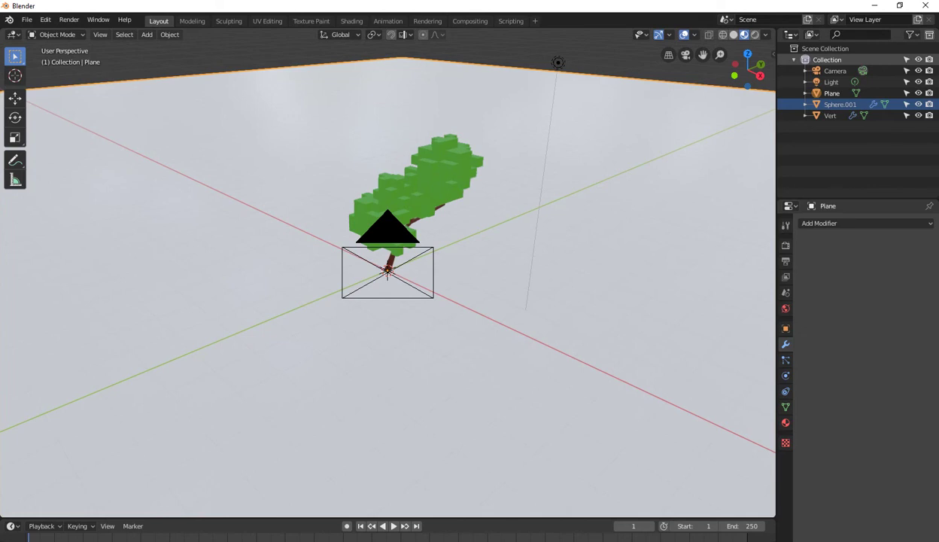
pyautogui.press('KP_1')
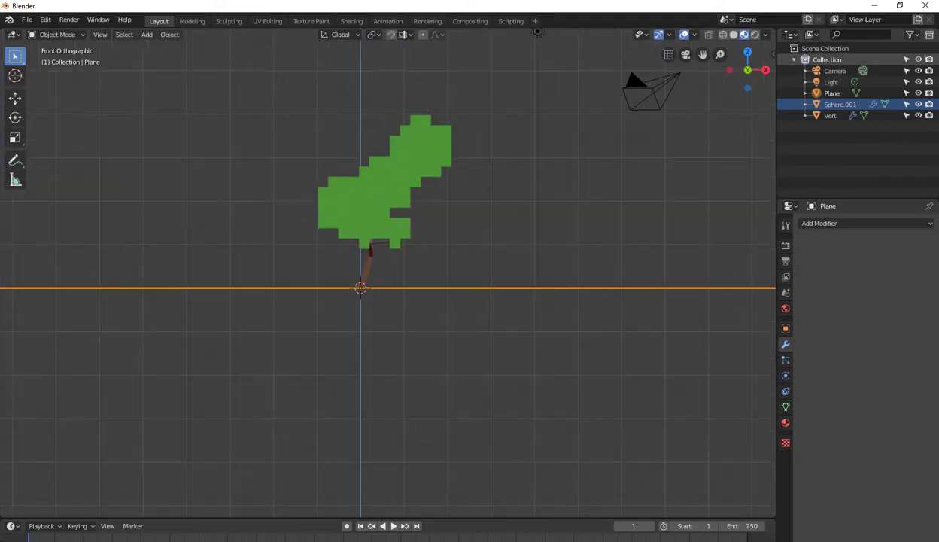
pyautogui.press('KP_8')
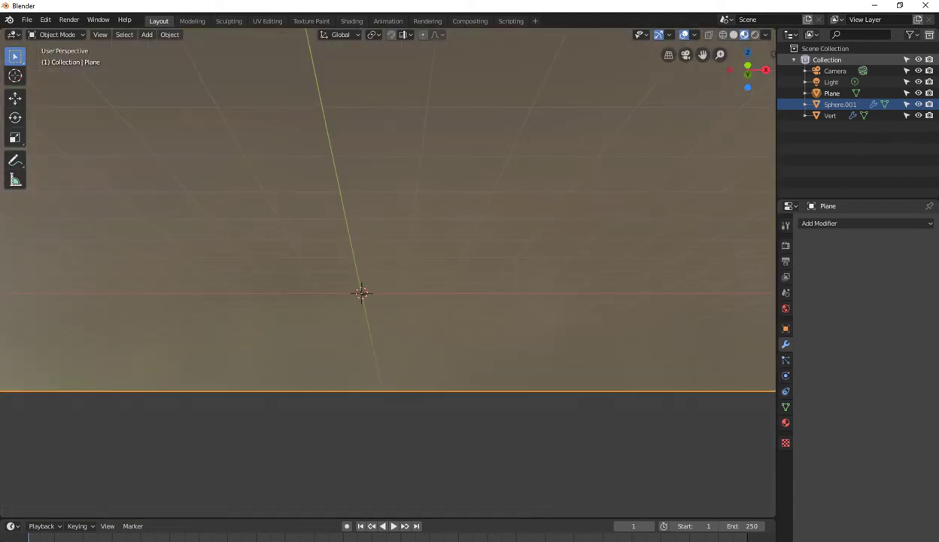
pyautogui.press('KP_0')
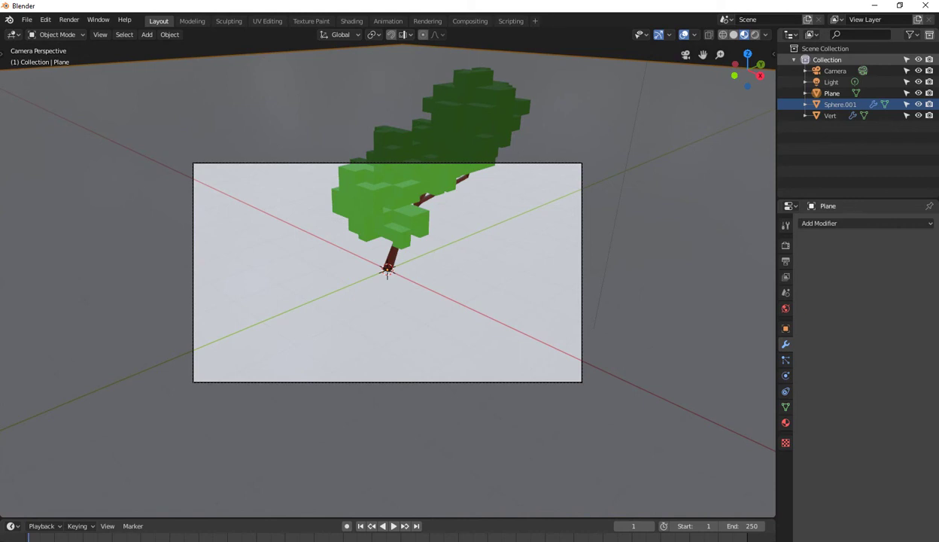
# Step: Enable Lock Camera to View in the sidebar's View tab
pyautogui.press('n')
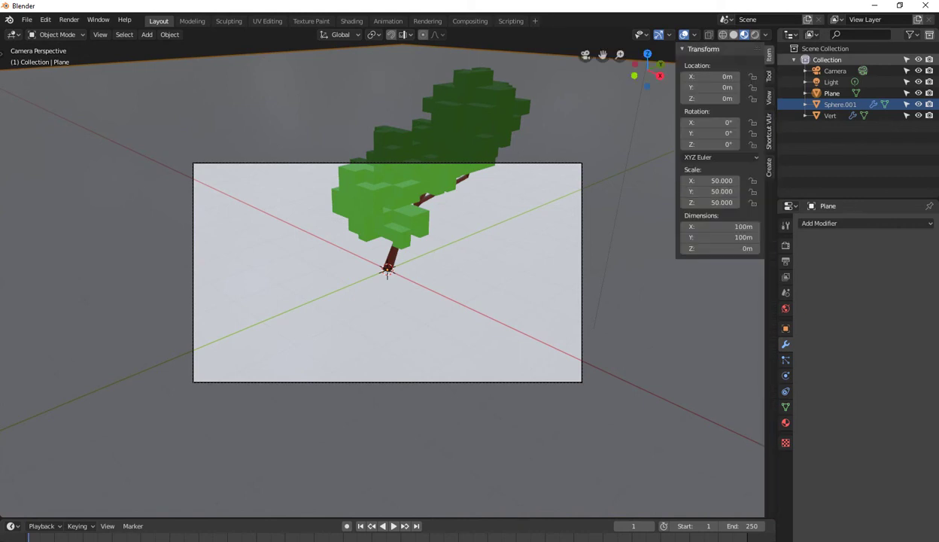
pyautogui.press('t')
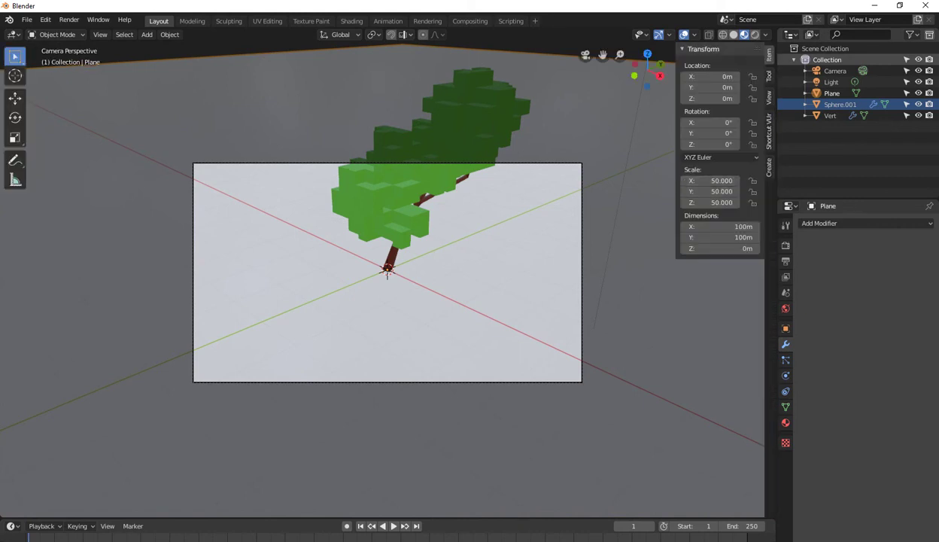
pyautogui.hotkey('ctrl', 'Tab')
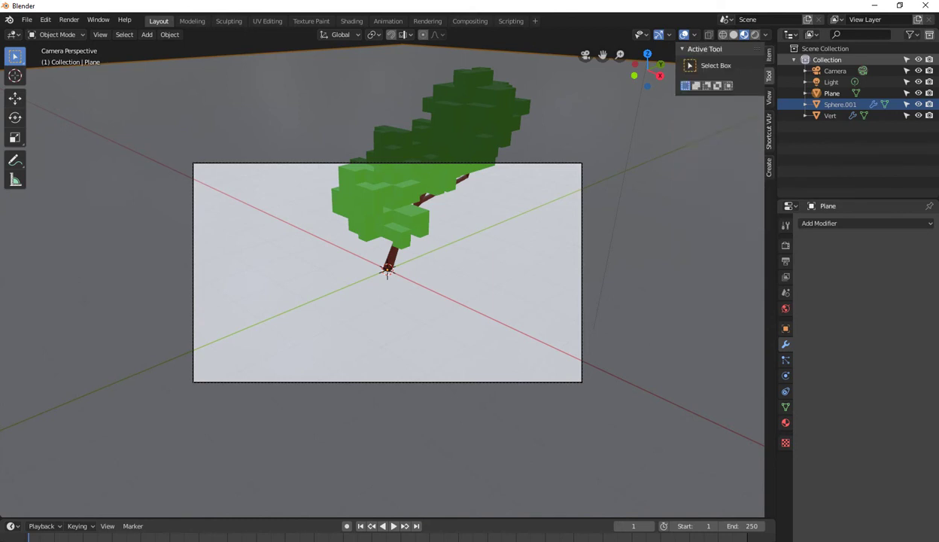
pyautogui.hotkey('ctrl', 'Tab')
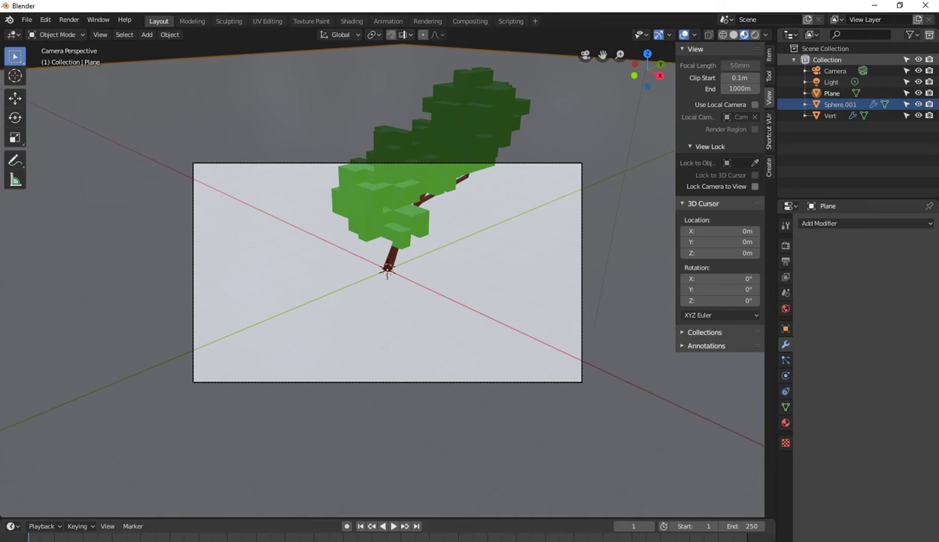
pyautogui.click(755, 186)
# Step: Orbit the locked camera around the tree to reframe the shot
pyautogui.moveTo(387, 275); pyautogui.dragTo(421, 315, button='middle')
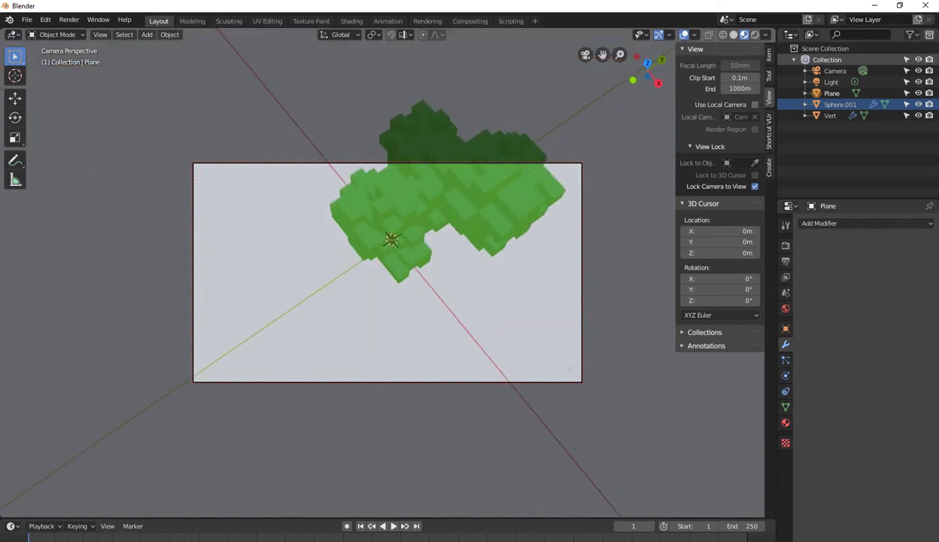
pyautogui.moveTo(387, 301)
pyautogui.mouseDown(button='middle')
pyautogui.moveTo(387, 226)
pyautogui.moveTo(388, 301)
pyautogui.mouseUp(button='middle')
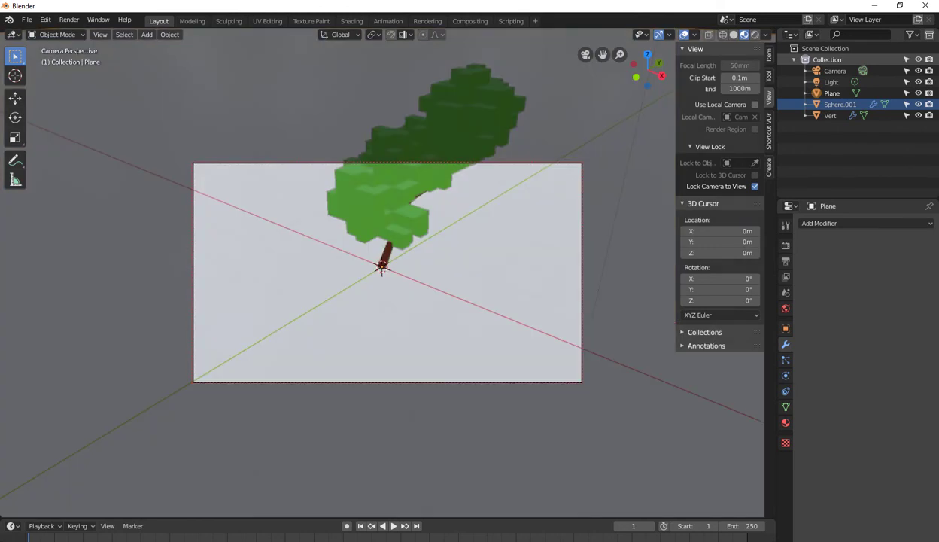
pyautogui.moveTo(526, 226)
pyautogui.mouseDown(button='middle')
pyautogui.moveTo(666, 120)
pyautogui.moveTo(663, 41)
pyautogui.moveTo(666, 53)
pyautogui.moveTo(611, 34)
pyautogui.moveTo(515, 59)
pyautogui.moveTo(501, 80)
pyautogui.moveTo(472, 88)
pyautogui.moveTo(347, 92)
pyautogui.moveTo(337, 112)
pyautogui.moveTo(363, 139)
pyautogui.moveTo(404, 129)
pyautogui.moveTo(402, 105)
pyautogui.moveTo(401, 196)
pyautogui.moveTo(393, 87)
pyautogui.mouseUp(button='middle')
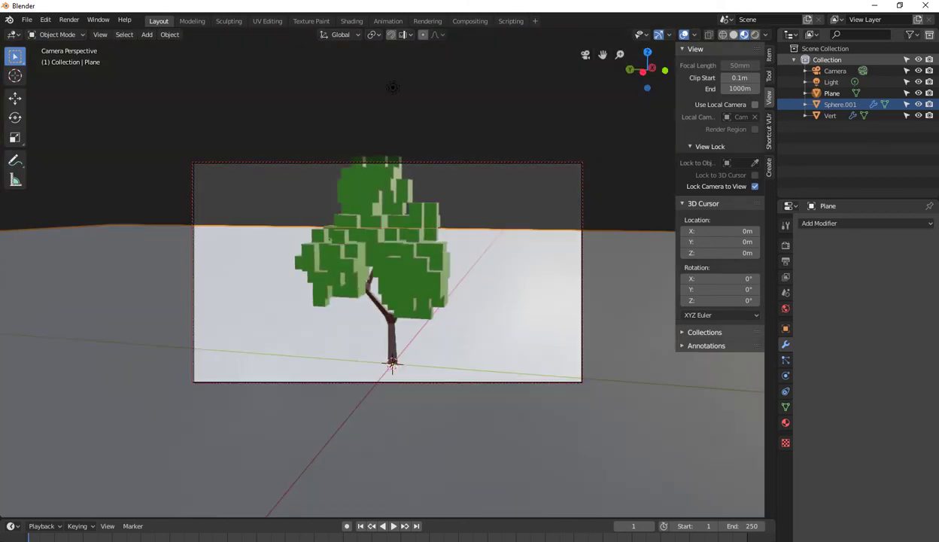
# Step: Scale the ground plane another 50 times and preview the framed tree in Rendered shading
pyautogui.moveTo(392, 87)
pyautogui.mouseDown(button='middle')
pyautogui.moveTo(403, 101)
pyautogui.moveTo(398, 93)
pyautogui.moveTo(284, 104)
pyautogui.moveTo(194, 71)
pyautogui.moveTo(153, 80)
pyautogui.mouseUp(button='middle')
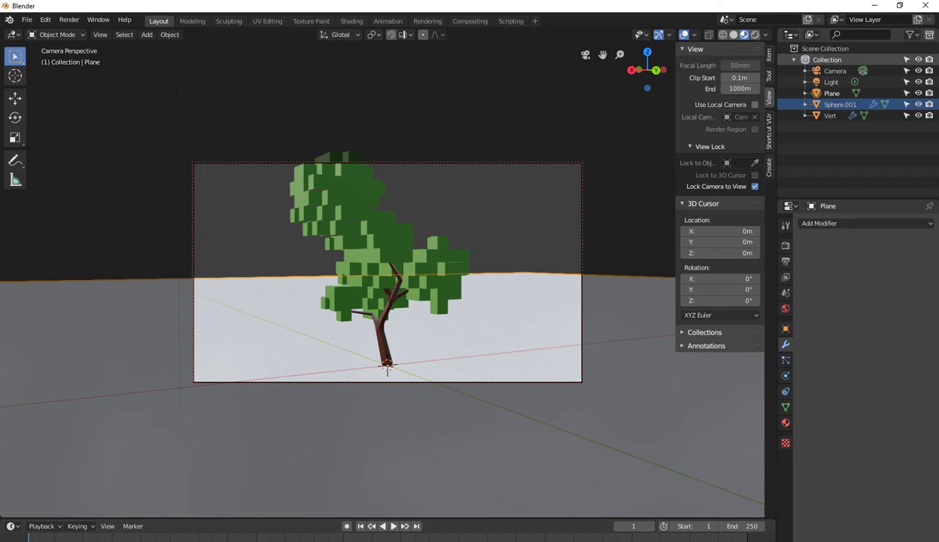
pyautogui.press('s')
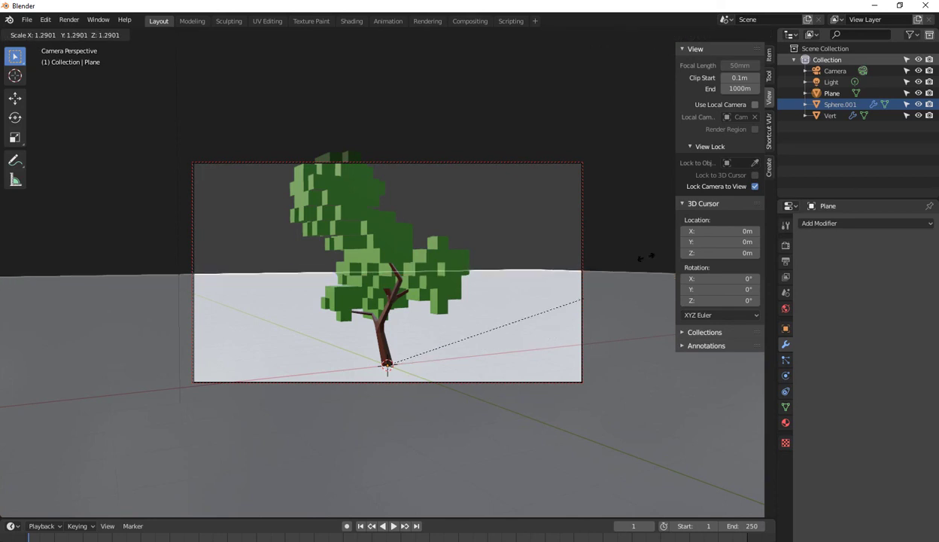
pyautogui.write('50')
pyautogui.press('Return')
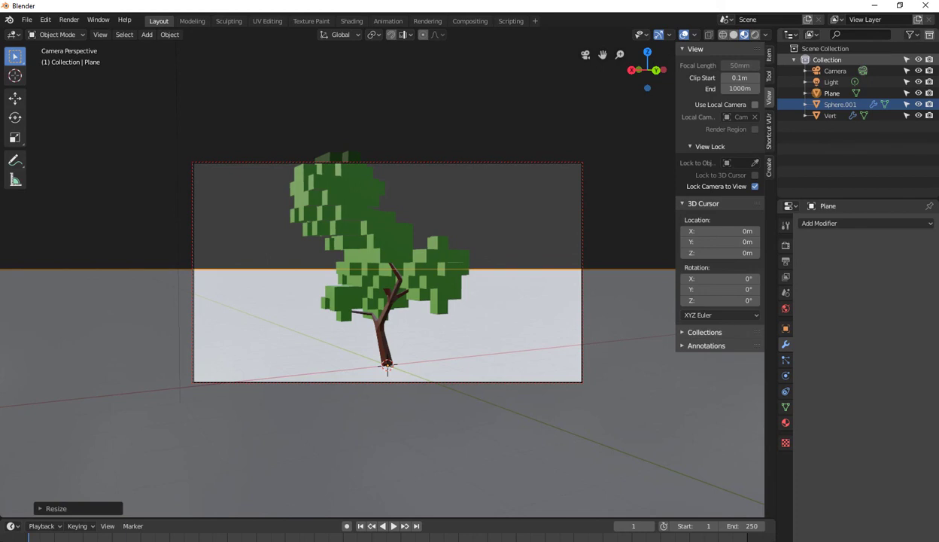
pyautogui.click(755, 34)
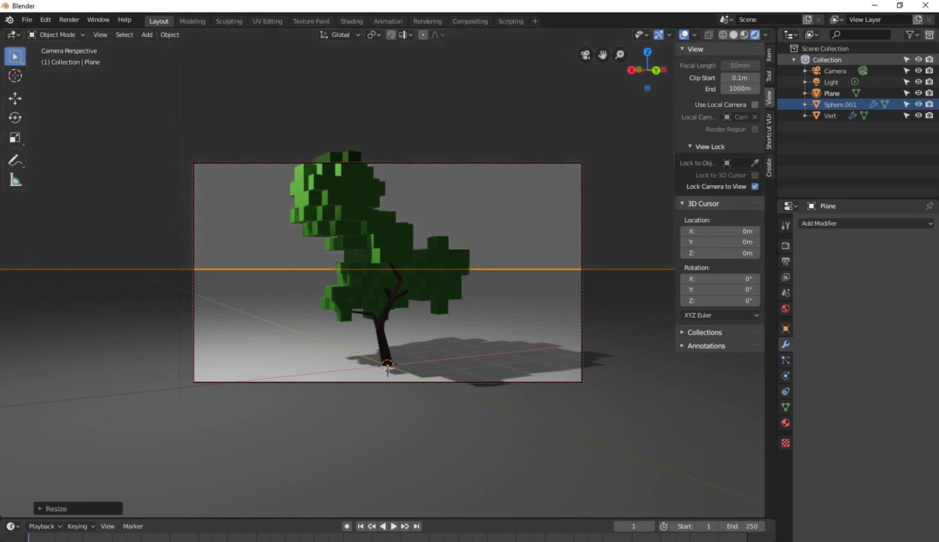
pyautogui.moveTo(377, 301); pyautogui.dragTo(380, 297, button='middle')
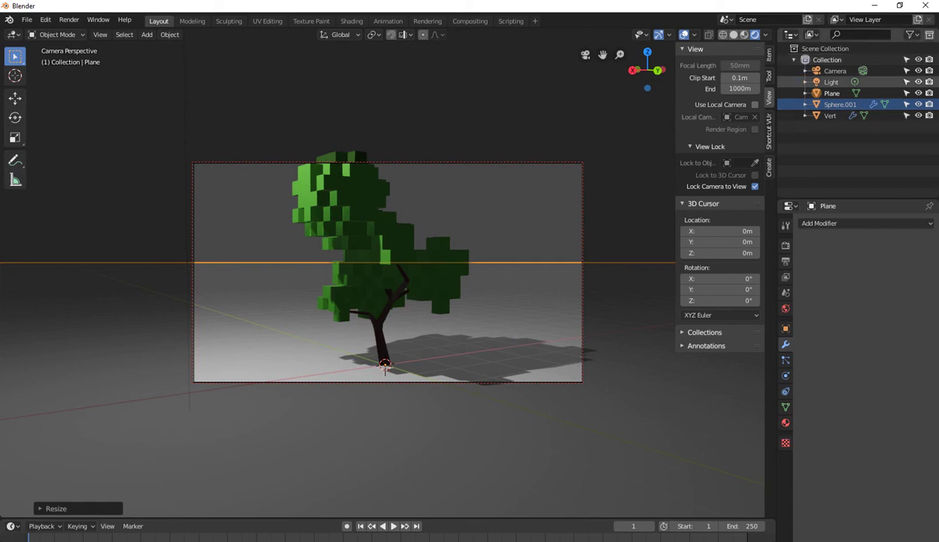
# Step: Make the scene Light a Sun lamp at strength about 10, then tweak the camera angle
pyautogui.click(831, 82)
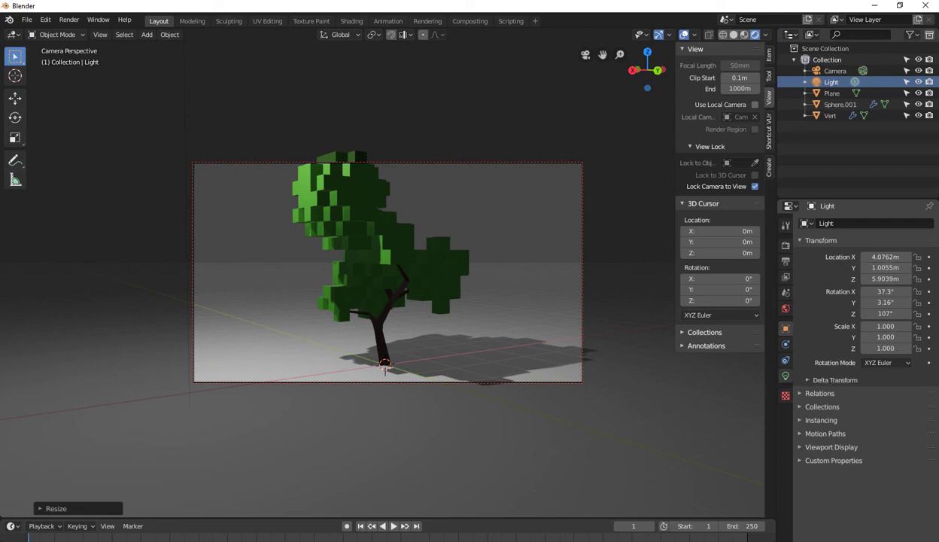
pyautogui.click(785, 376)
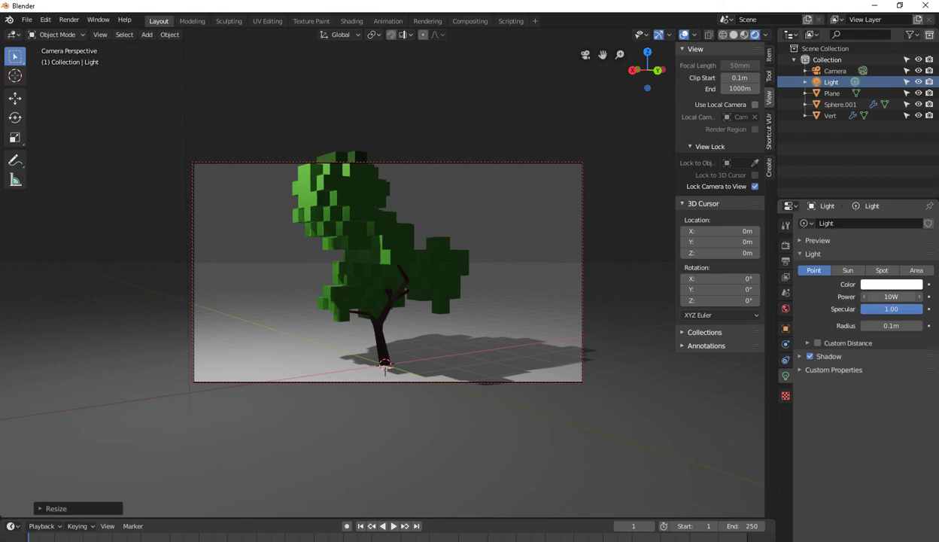
pyautogui.moveTo(891, 297); pyautogui.dragTo(893, 296)
pyautogui.click(847, 270)
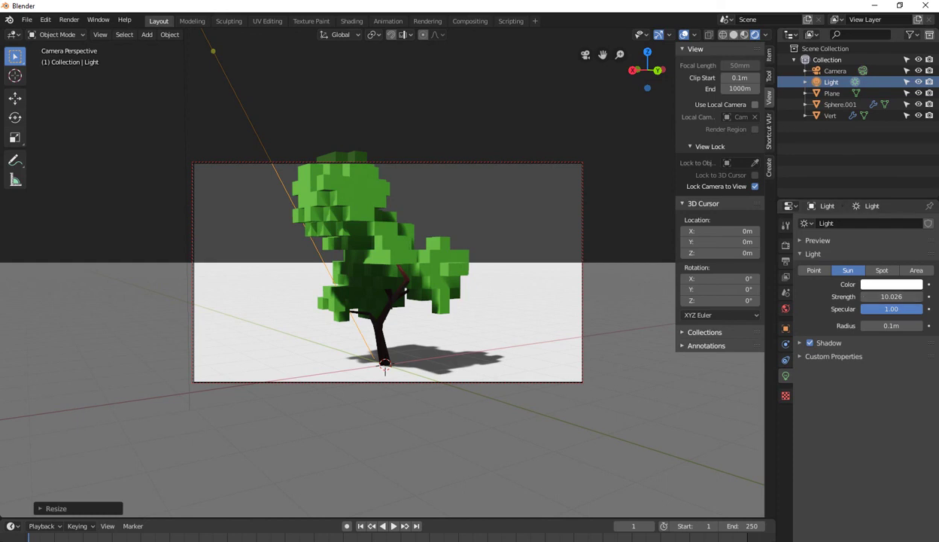
pyautogui.moveTo(383, 301); pyautogui.dragTo(387, 281, button='middle')
pyautogui.moveTo(383, 371); pyautogui.dragTo(372, 369, button='middle')
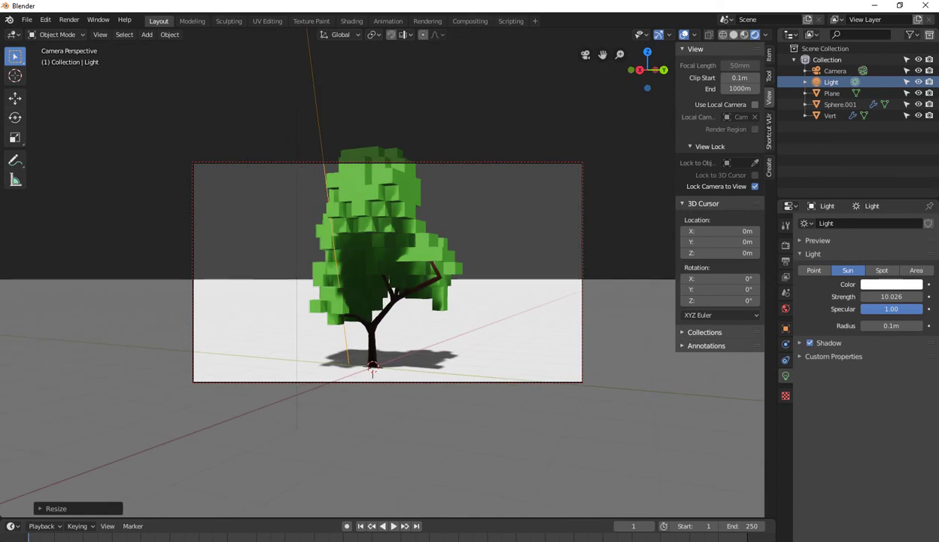